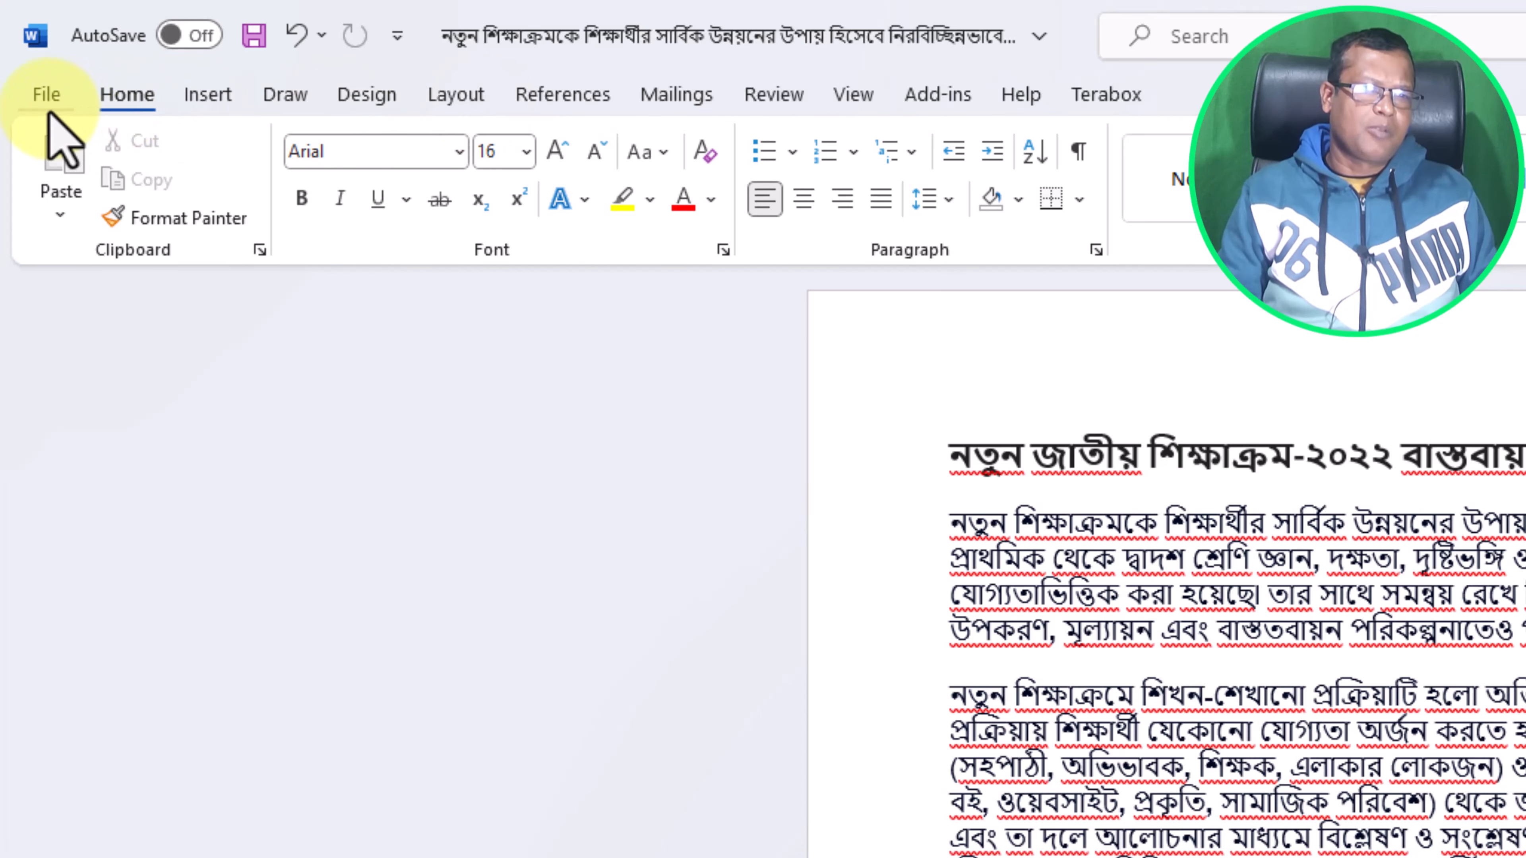
Draw a horizontal scroll banner shape across the top of the page above the title.
left_click(214, 114)
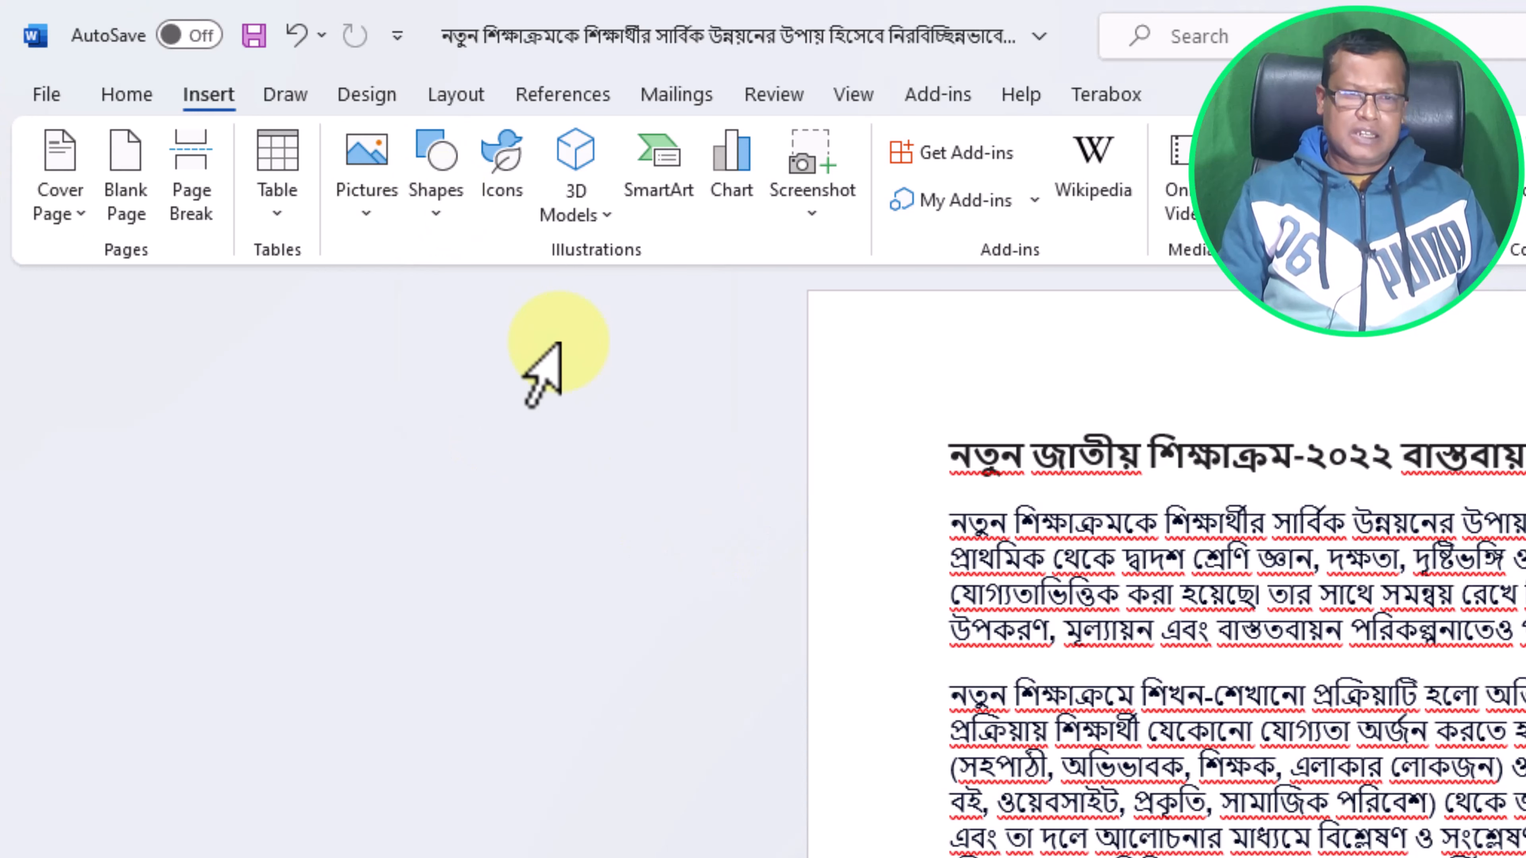
left_click(452, 243)
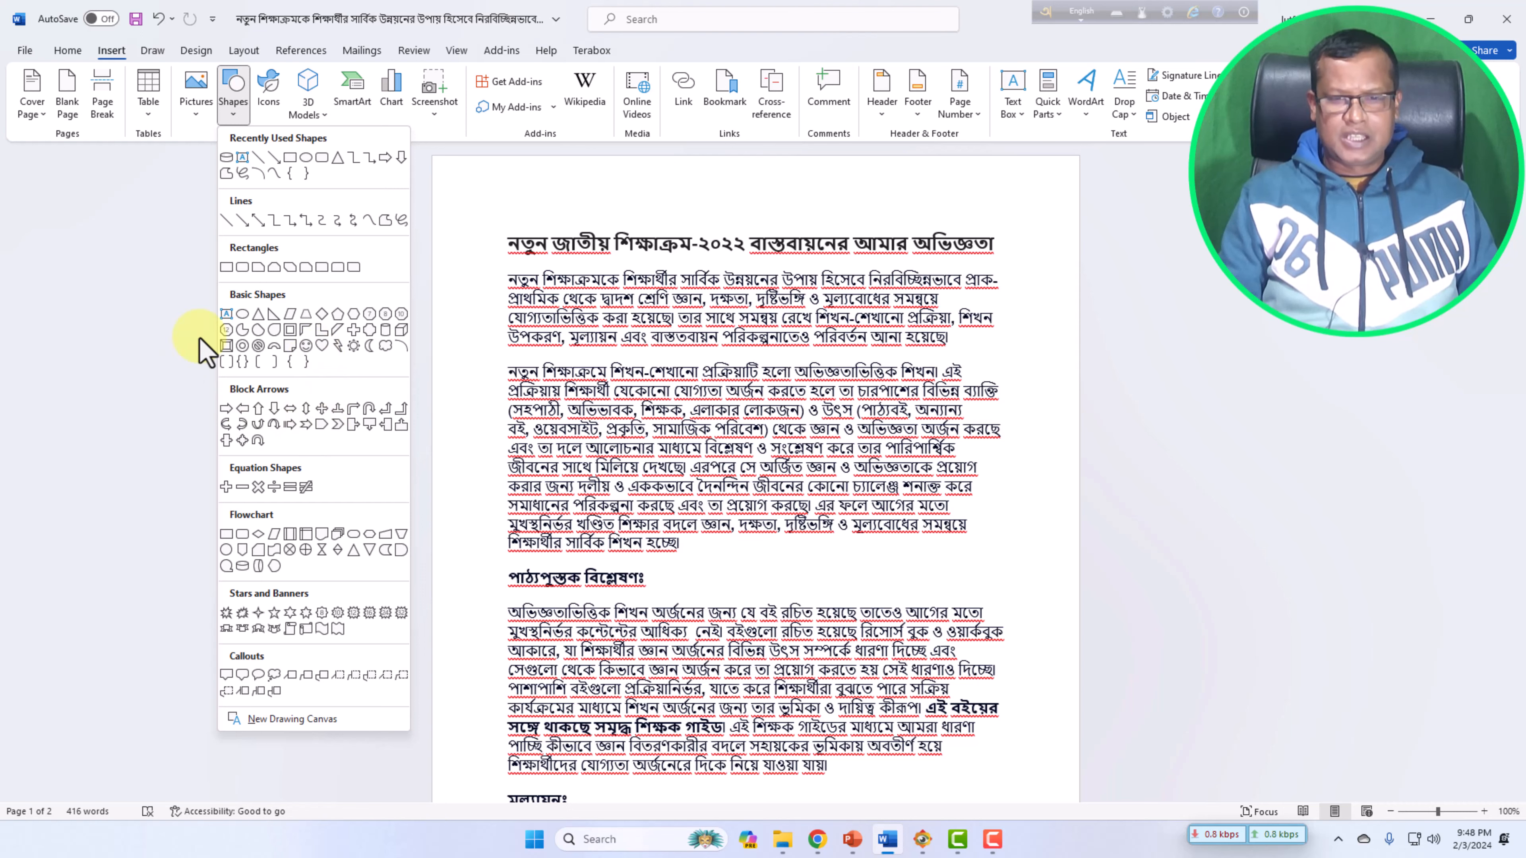
scroll(487, 469, "down", 2)
scroll(582, 533, "up", 2)
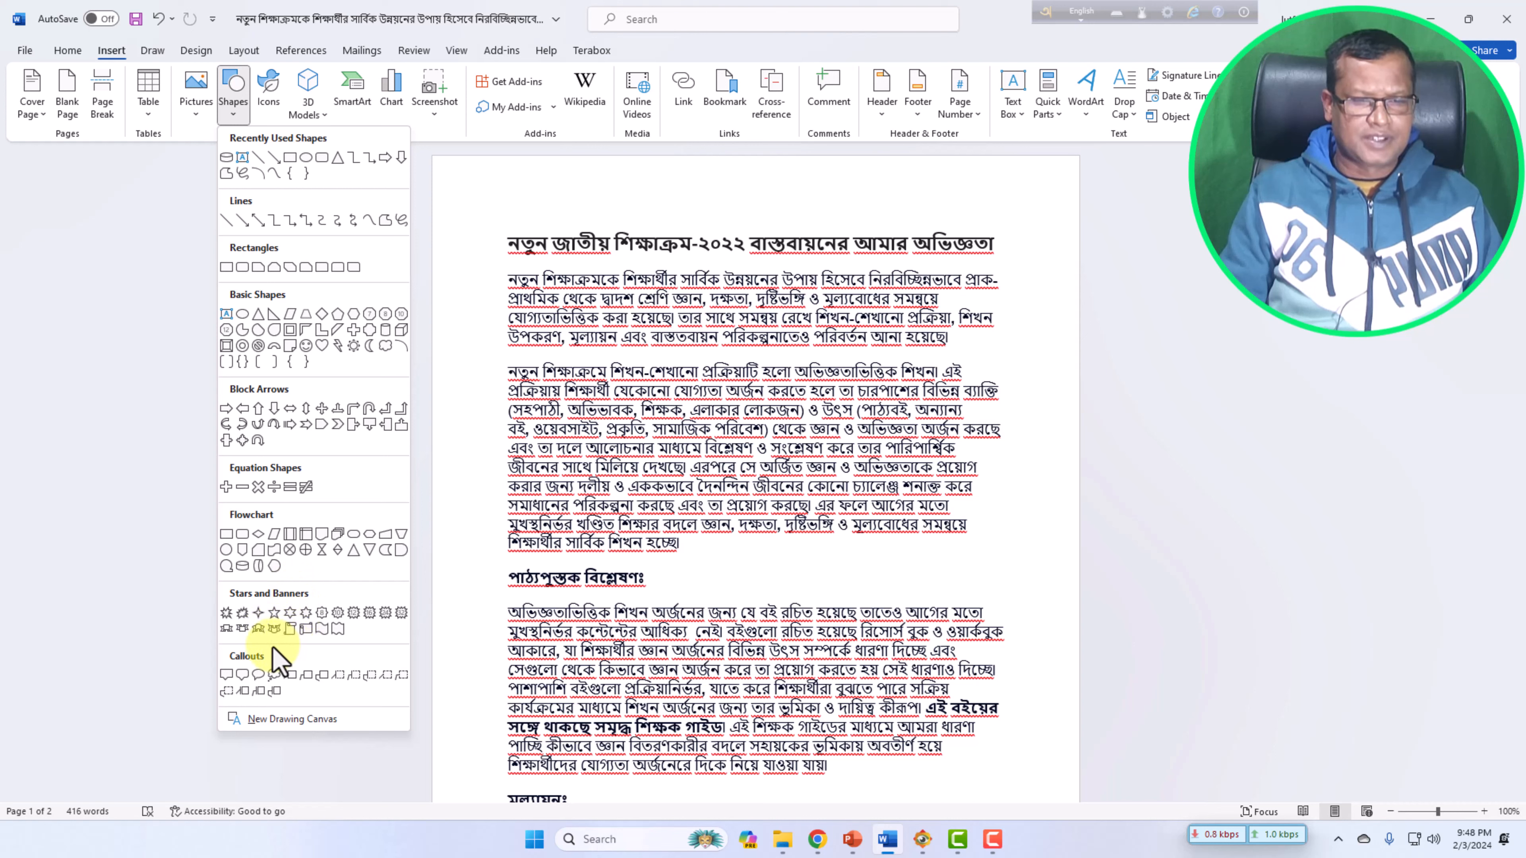
left_click(306, 629)
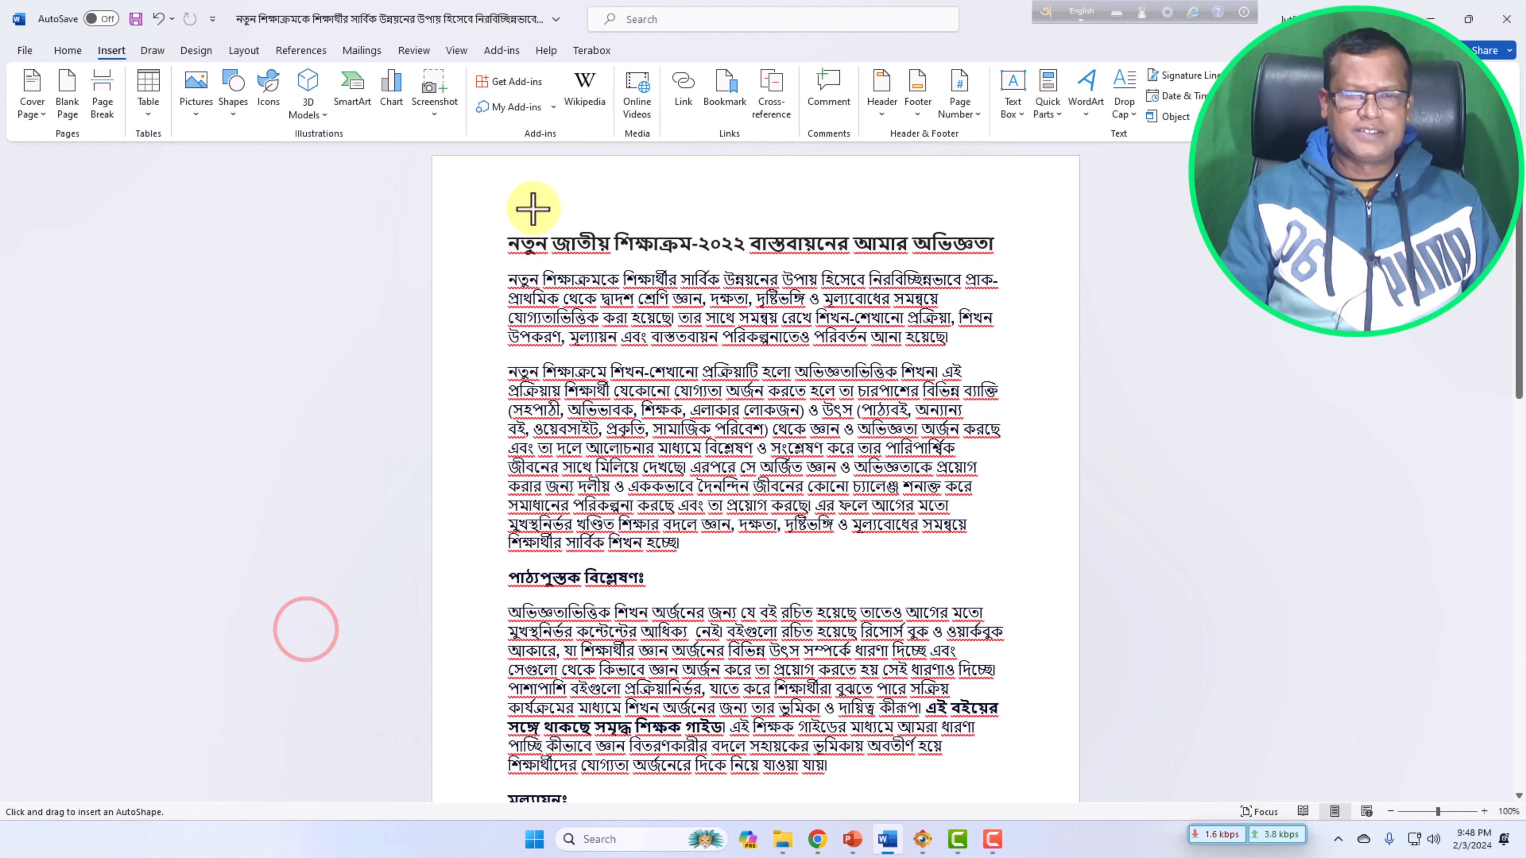
left_click_drag(513, 181, 1004, 228)
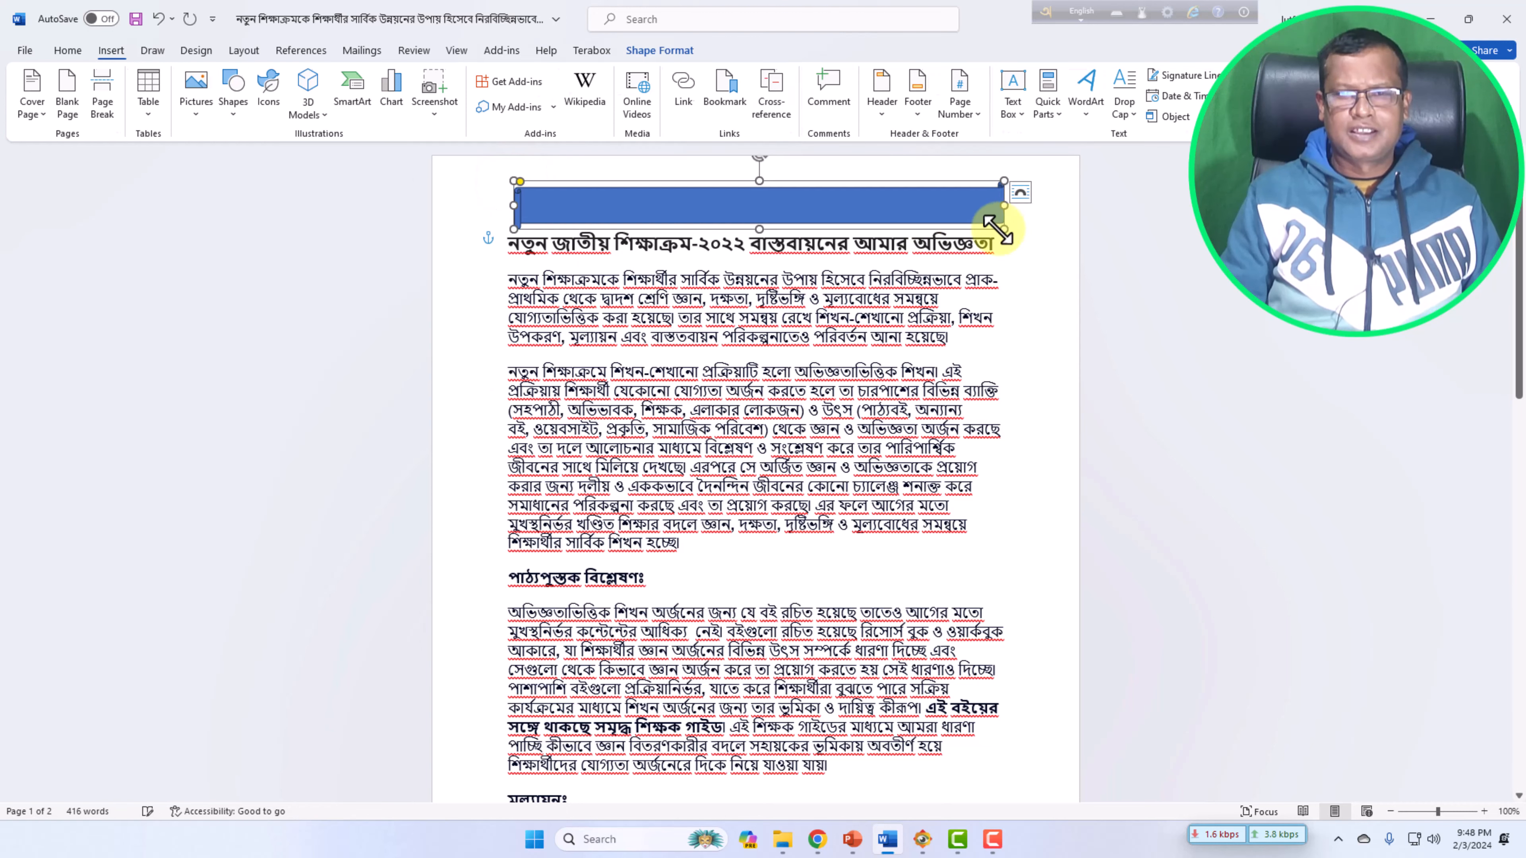
Insert blank lines above the title and move the banner up into the freed space.
left_click(505, 243)
key("Return")
key("Return")
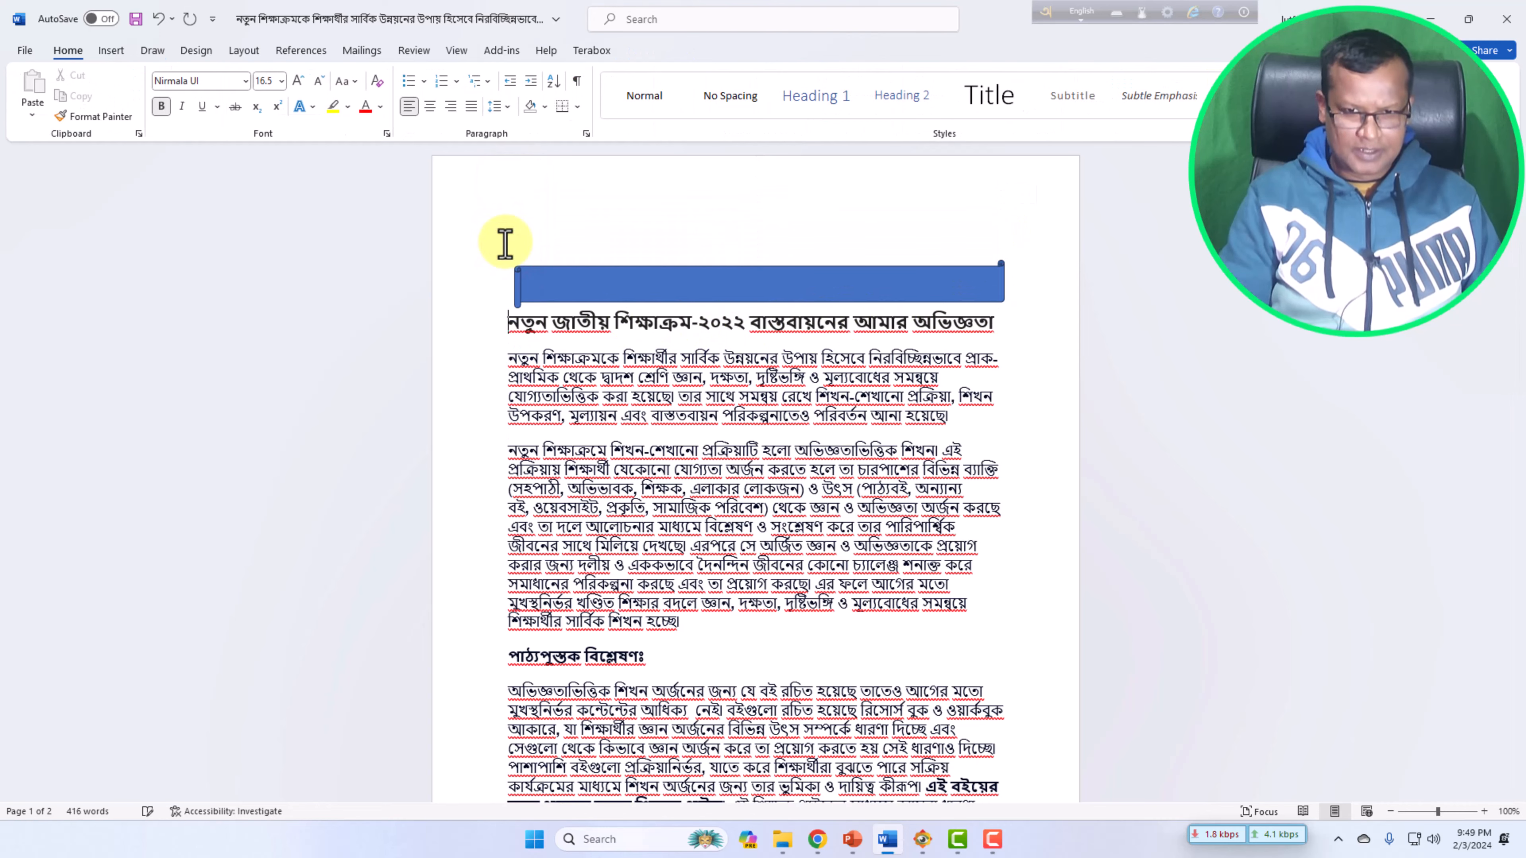
left_click(509, 322)
key("Return")
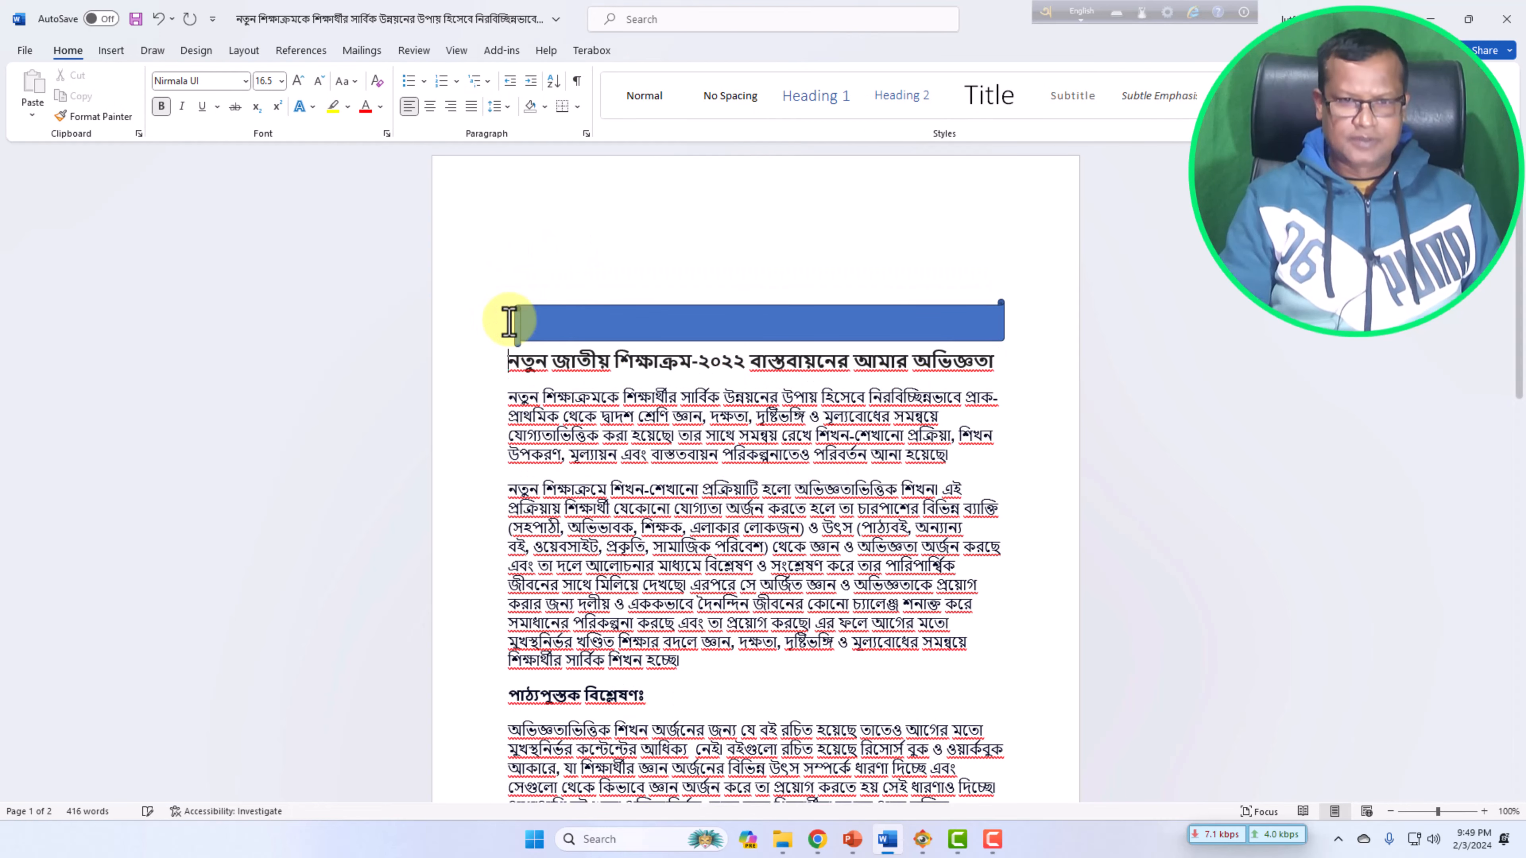
left_click_drag(617, 311, 615, 232)
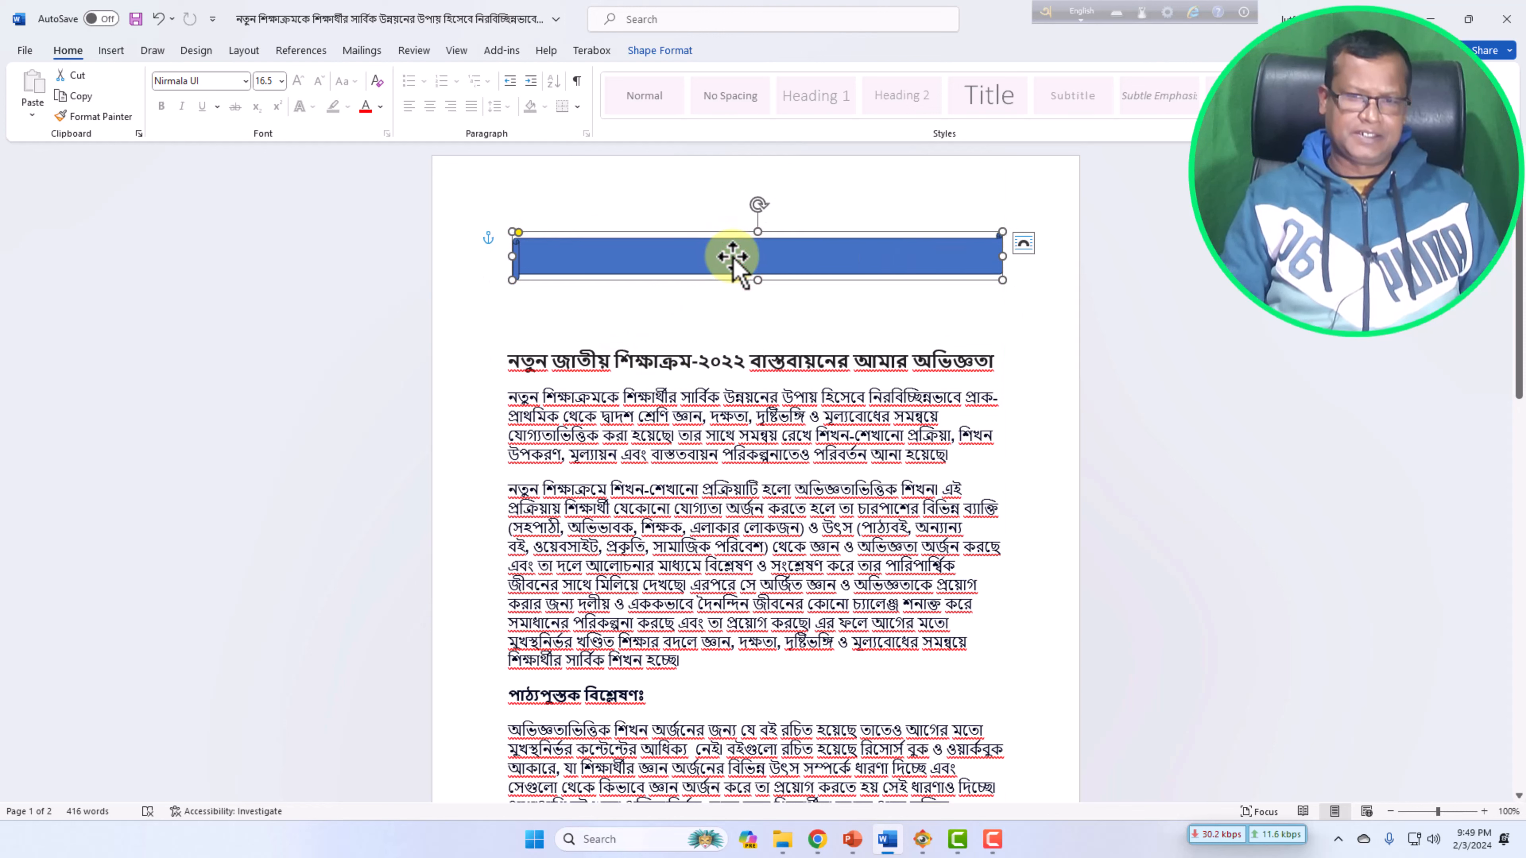
Draw a second horizontal scroll banner between the first banner and the title.
left_click(639, 252)
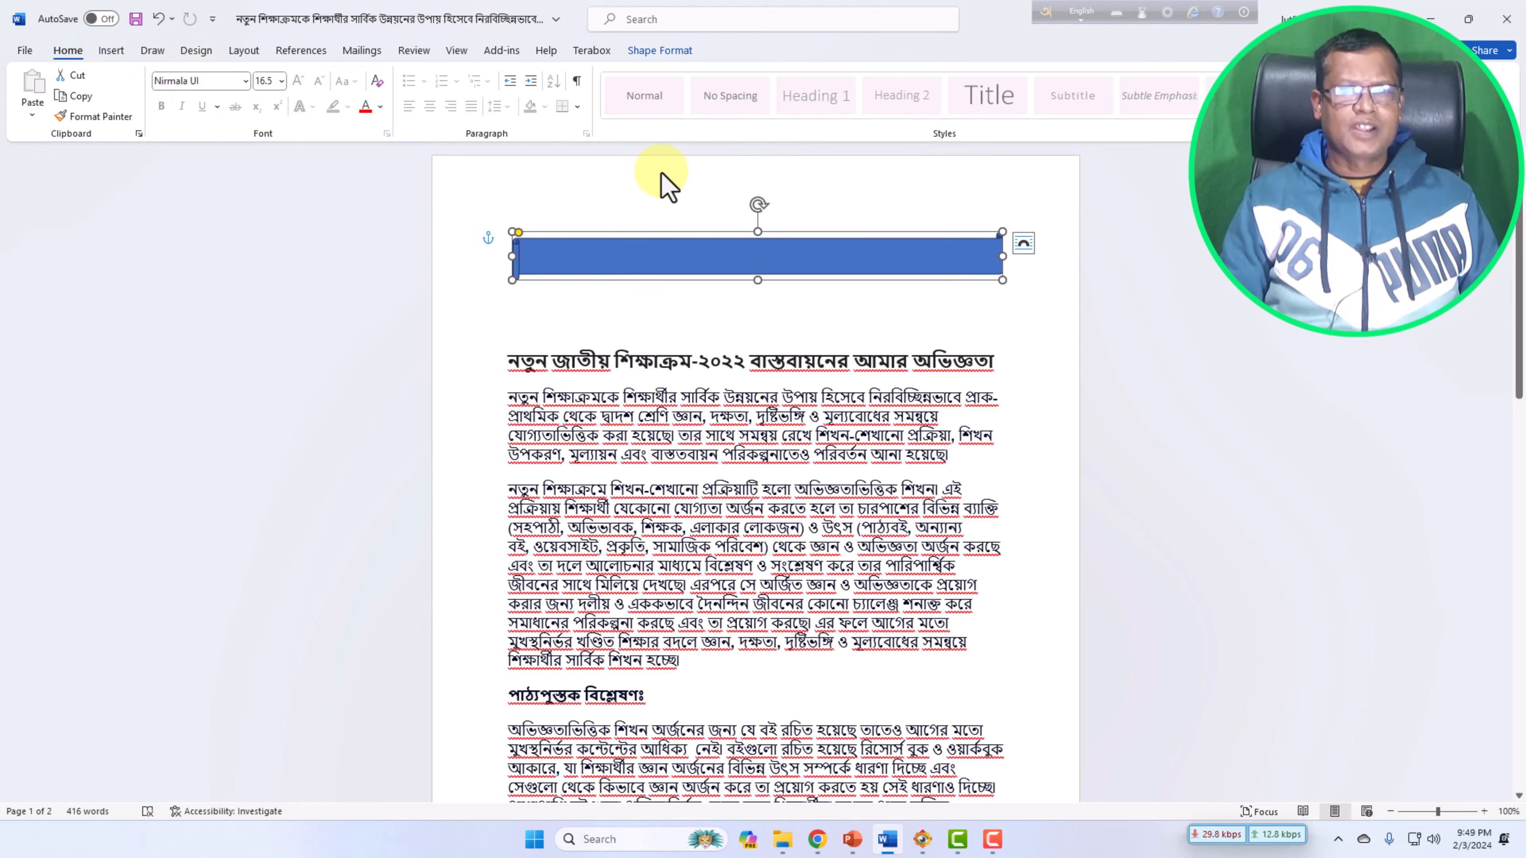
left_click(612, 248)
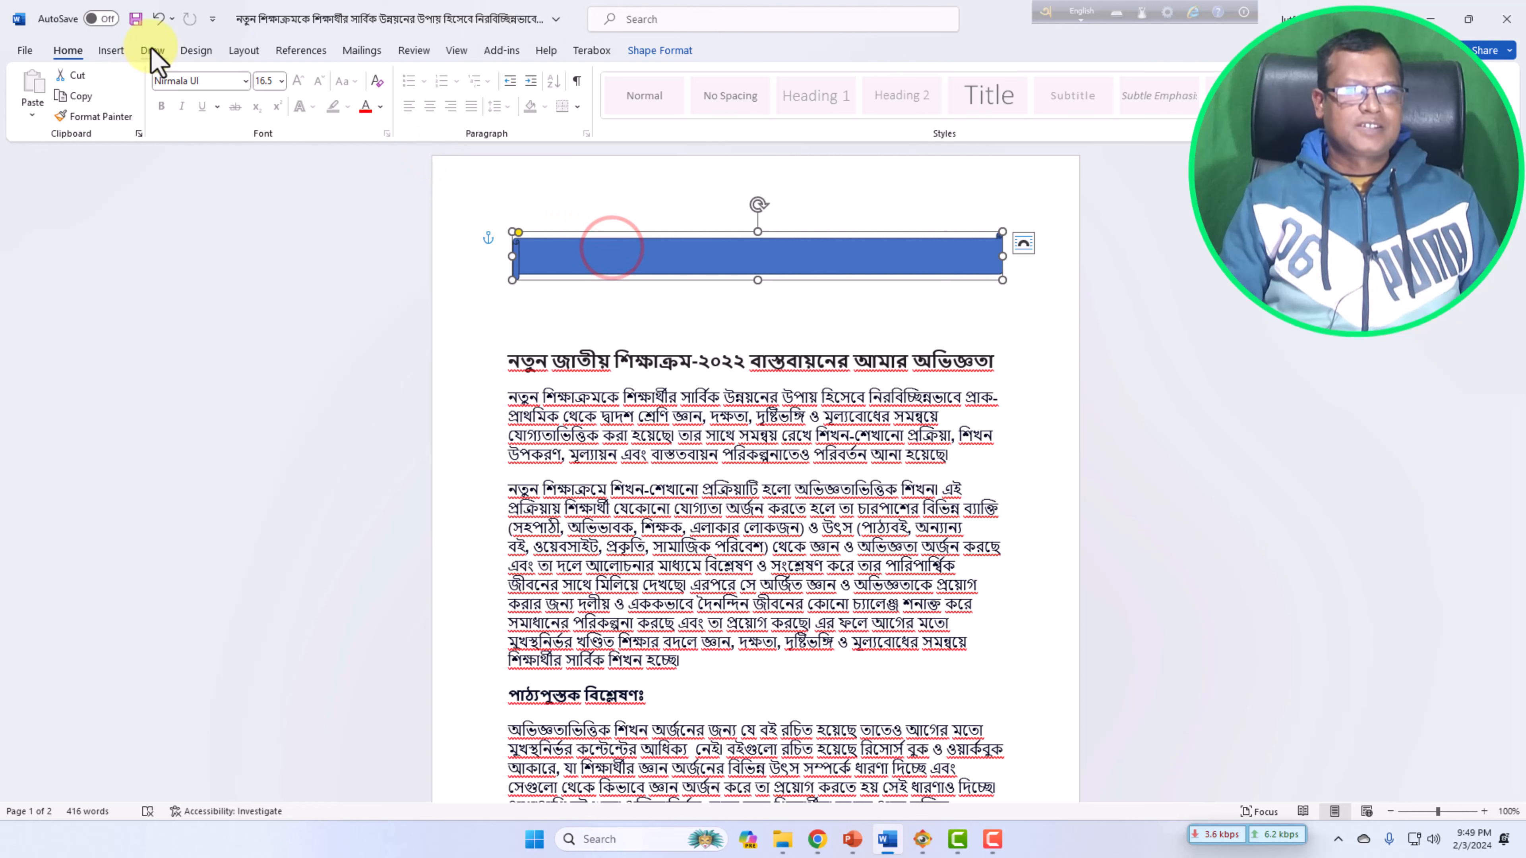
left_click(111, 50)
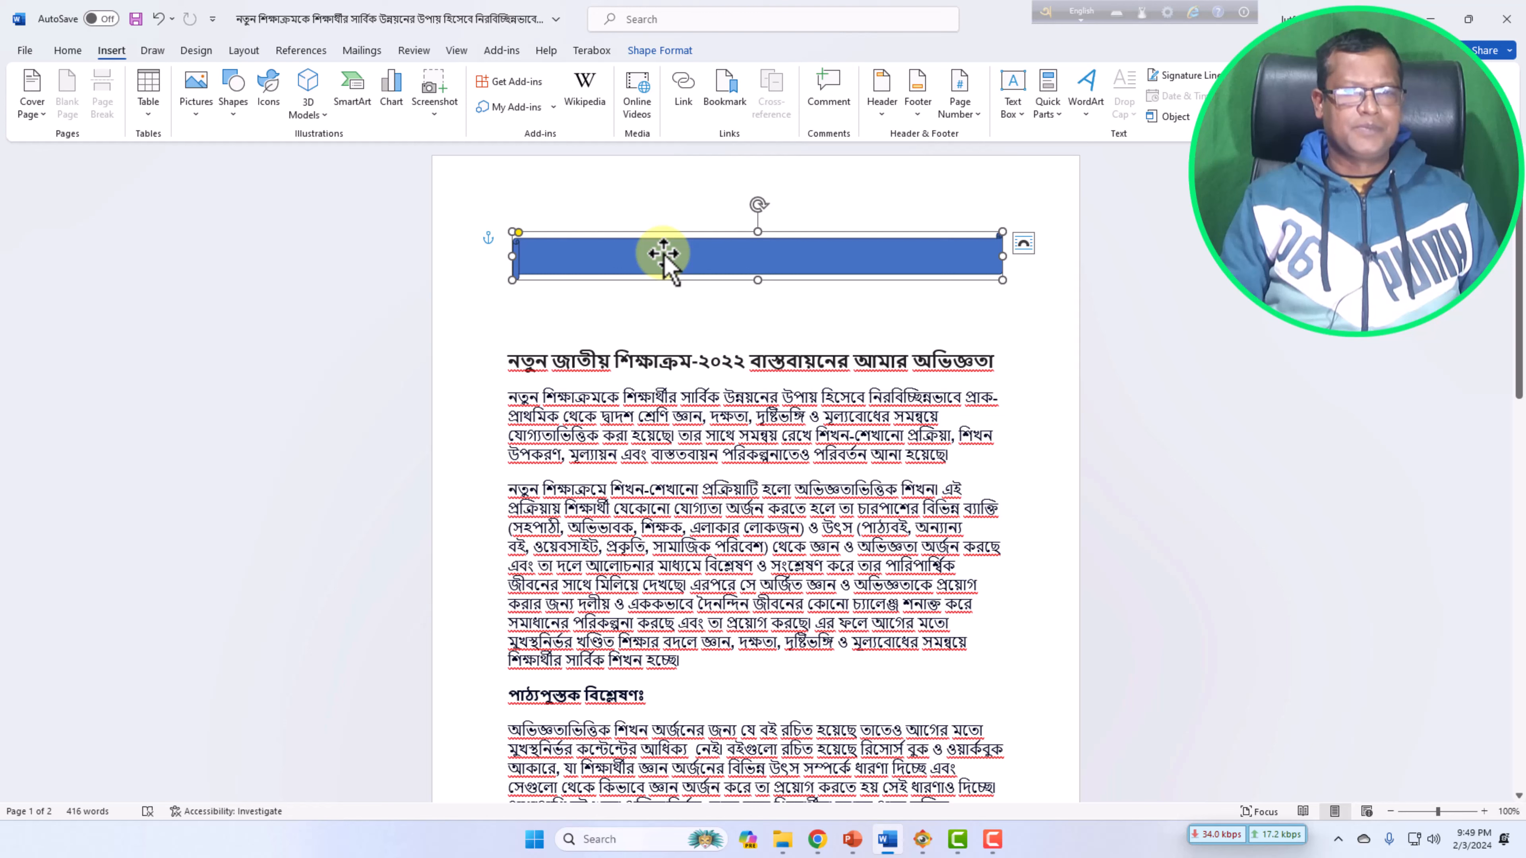
left_click(676, 53)
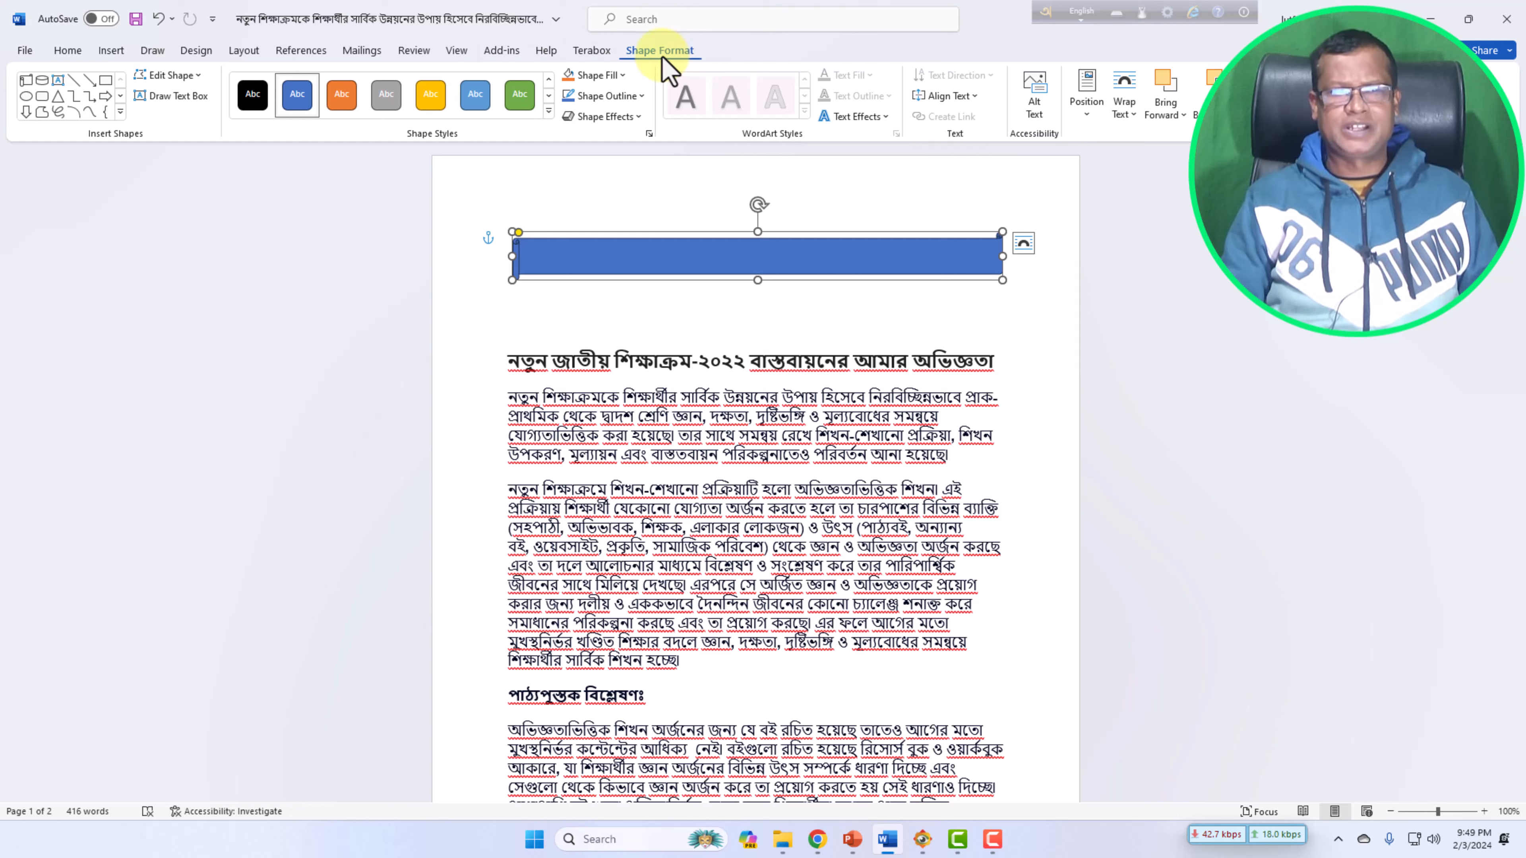
left_click(107, 58)
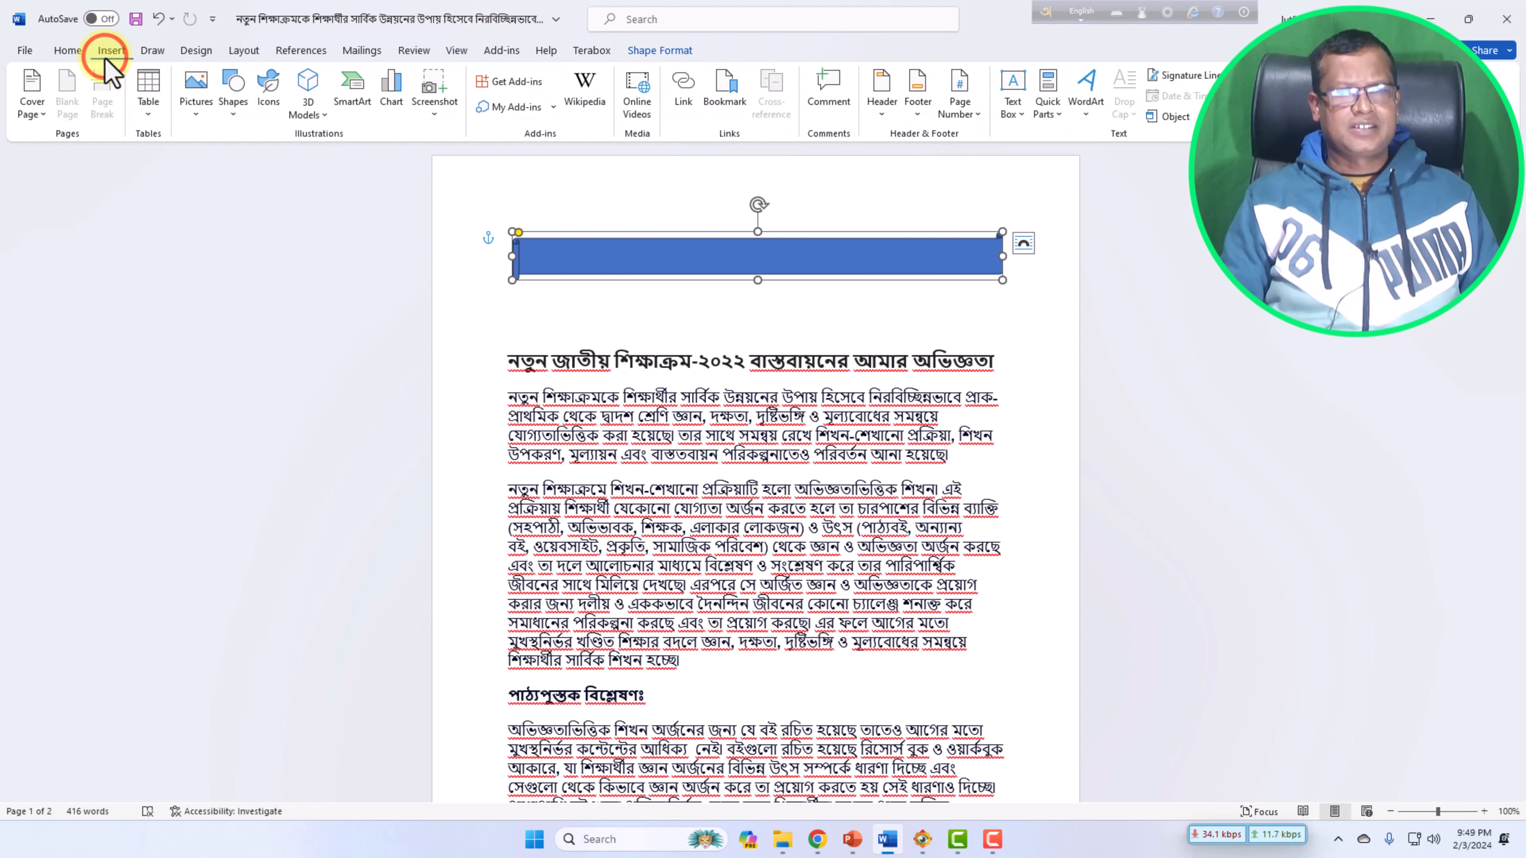
left_click(235, 120)
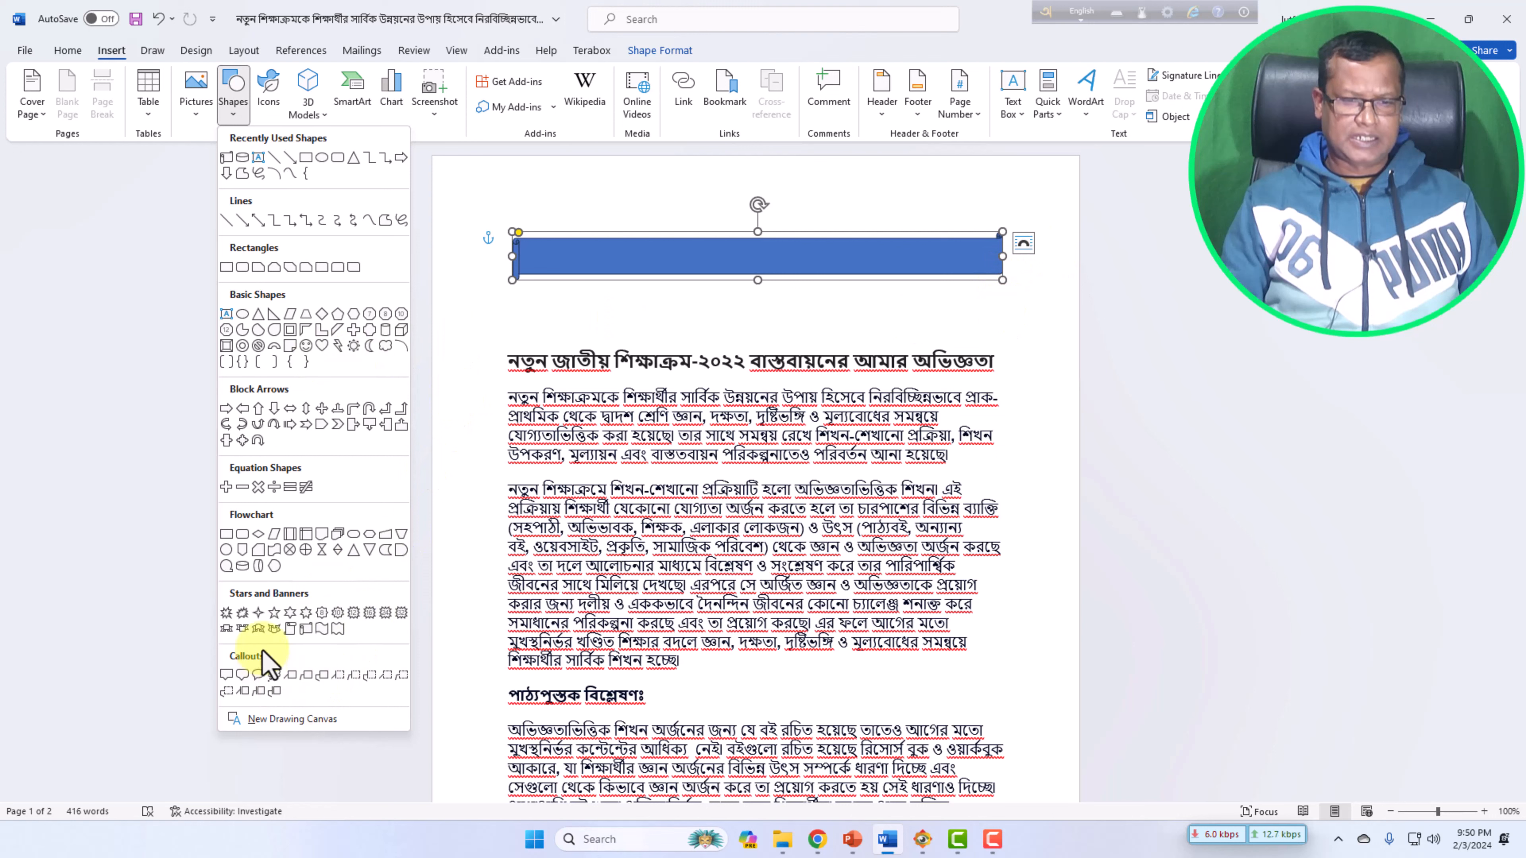
left_click(304, 628)
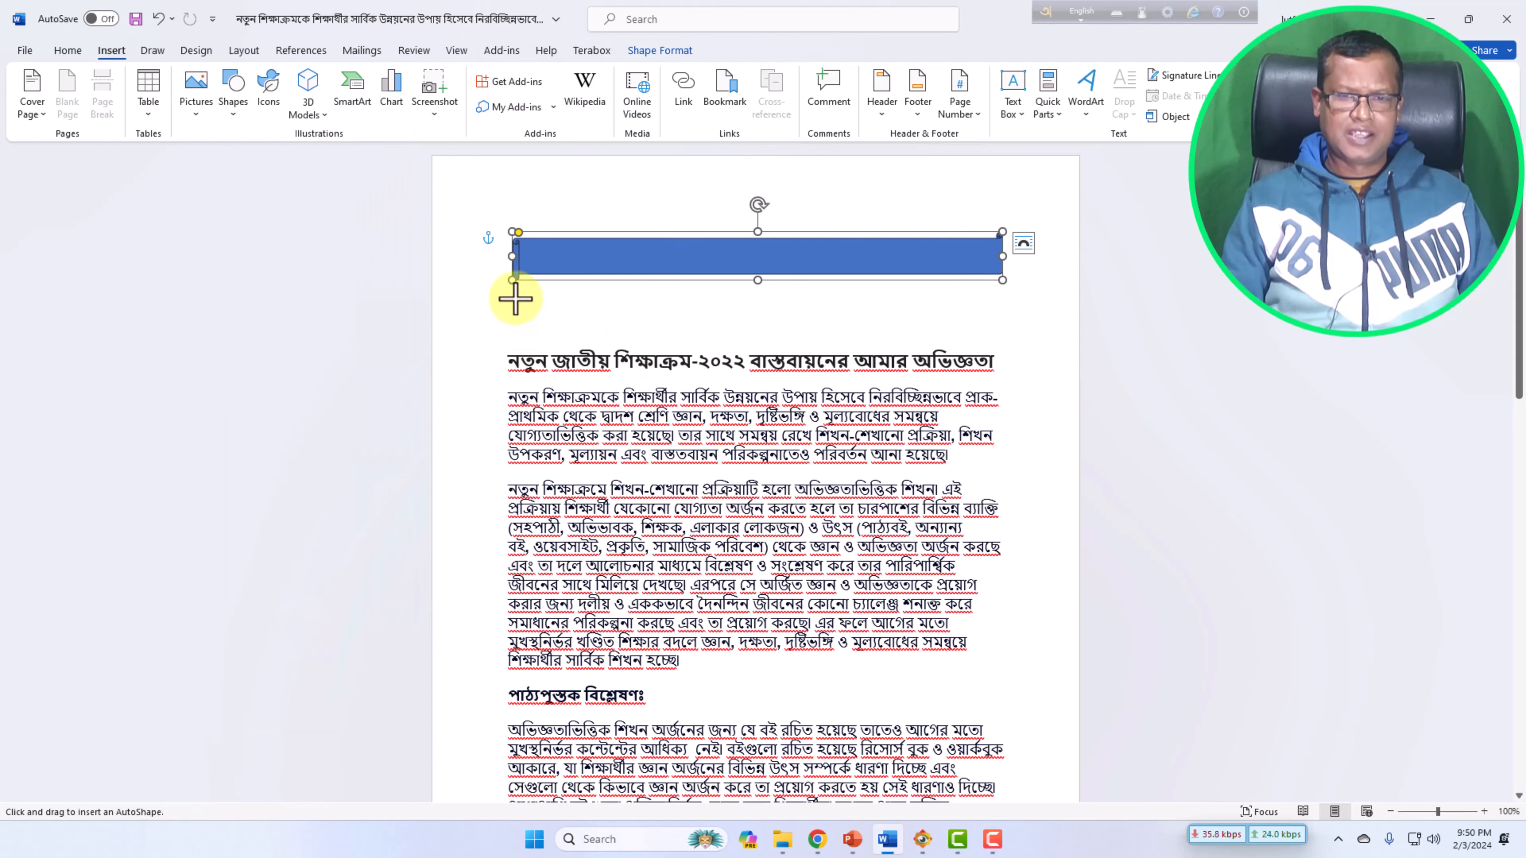
left_click_drag(516, 300, 997, 344)
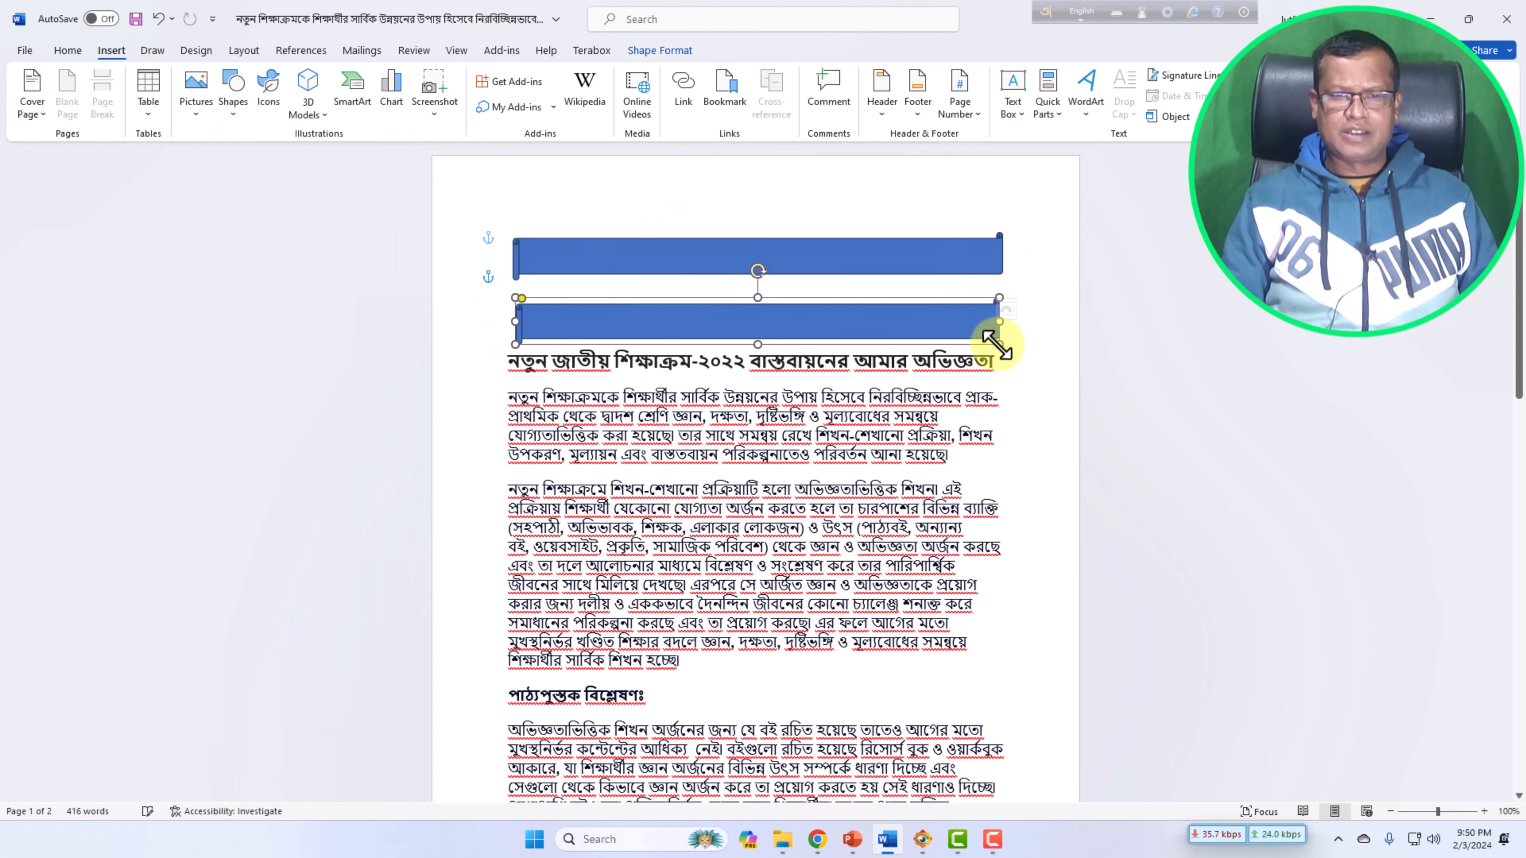
Apply the gold shape style to the top banner.
left_click(817, 195)
left_click(691, 255)
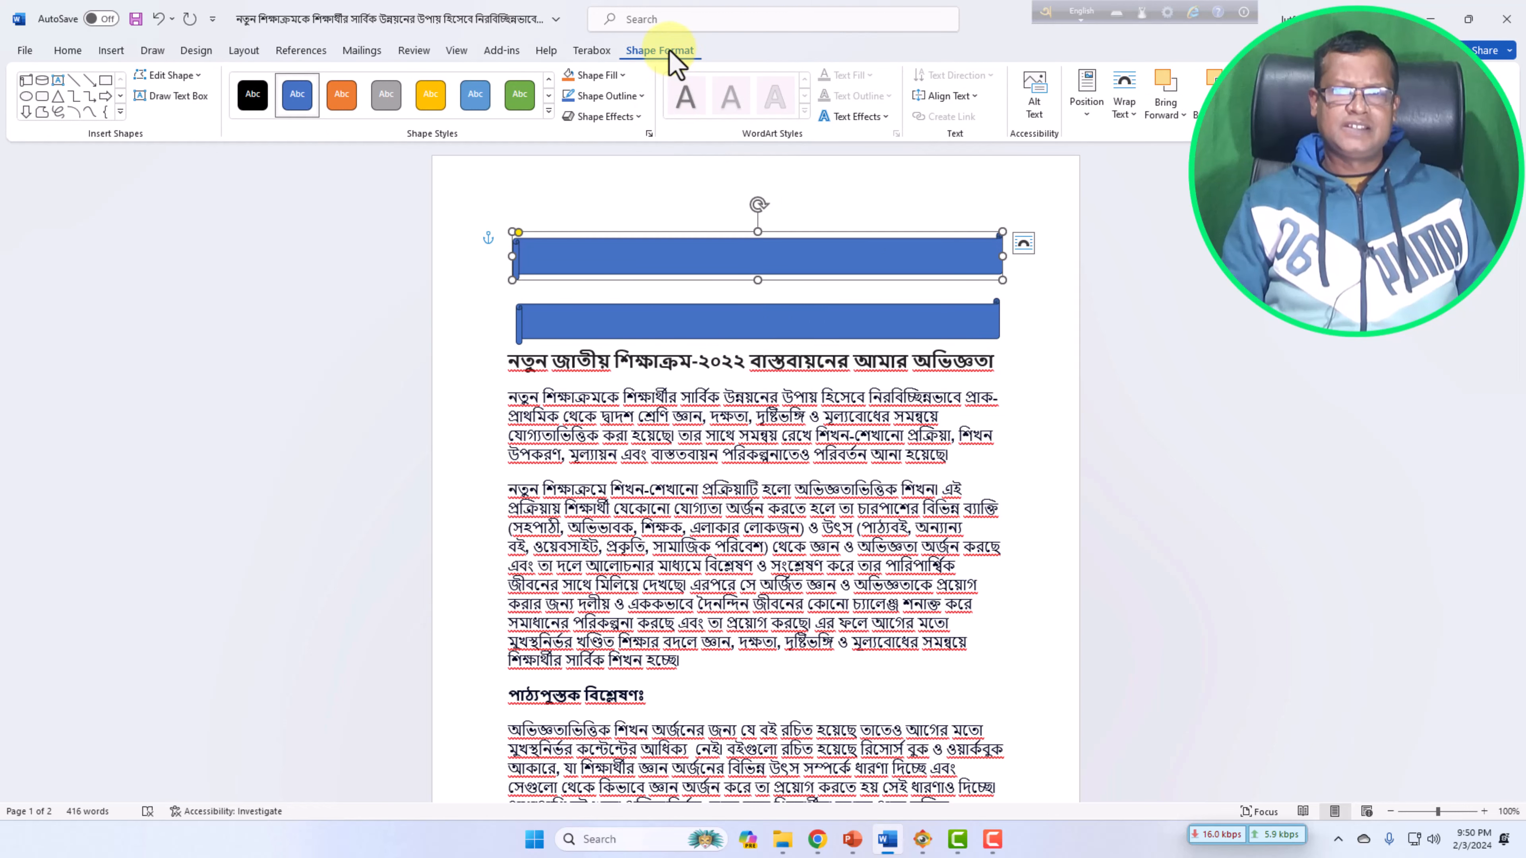
left_click(67, 50)
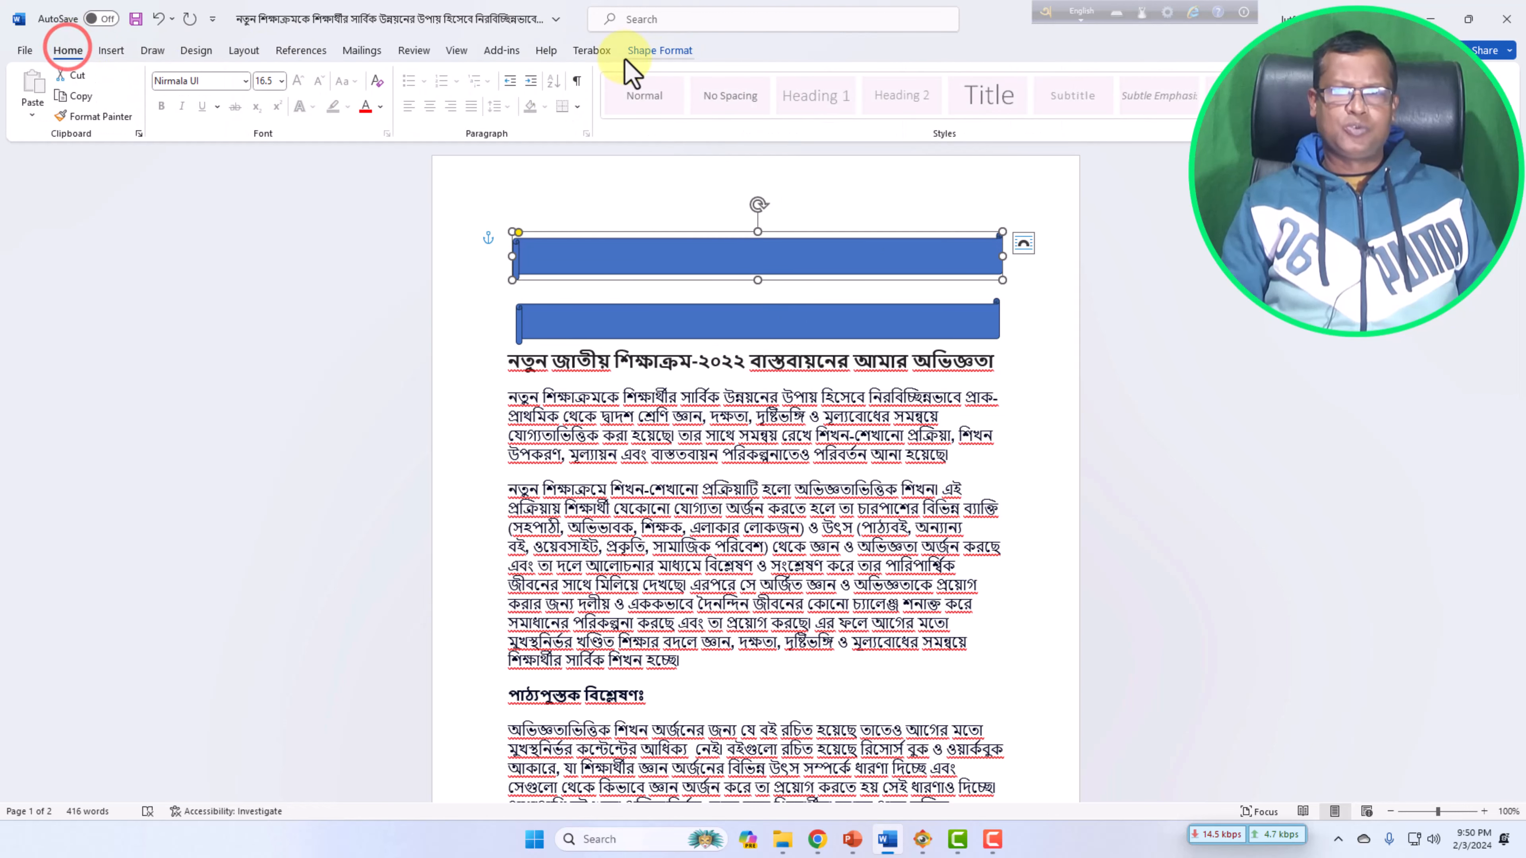
left_click(656, 52)
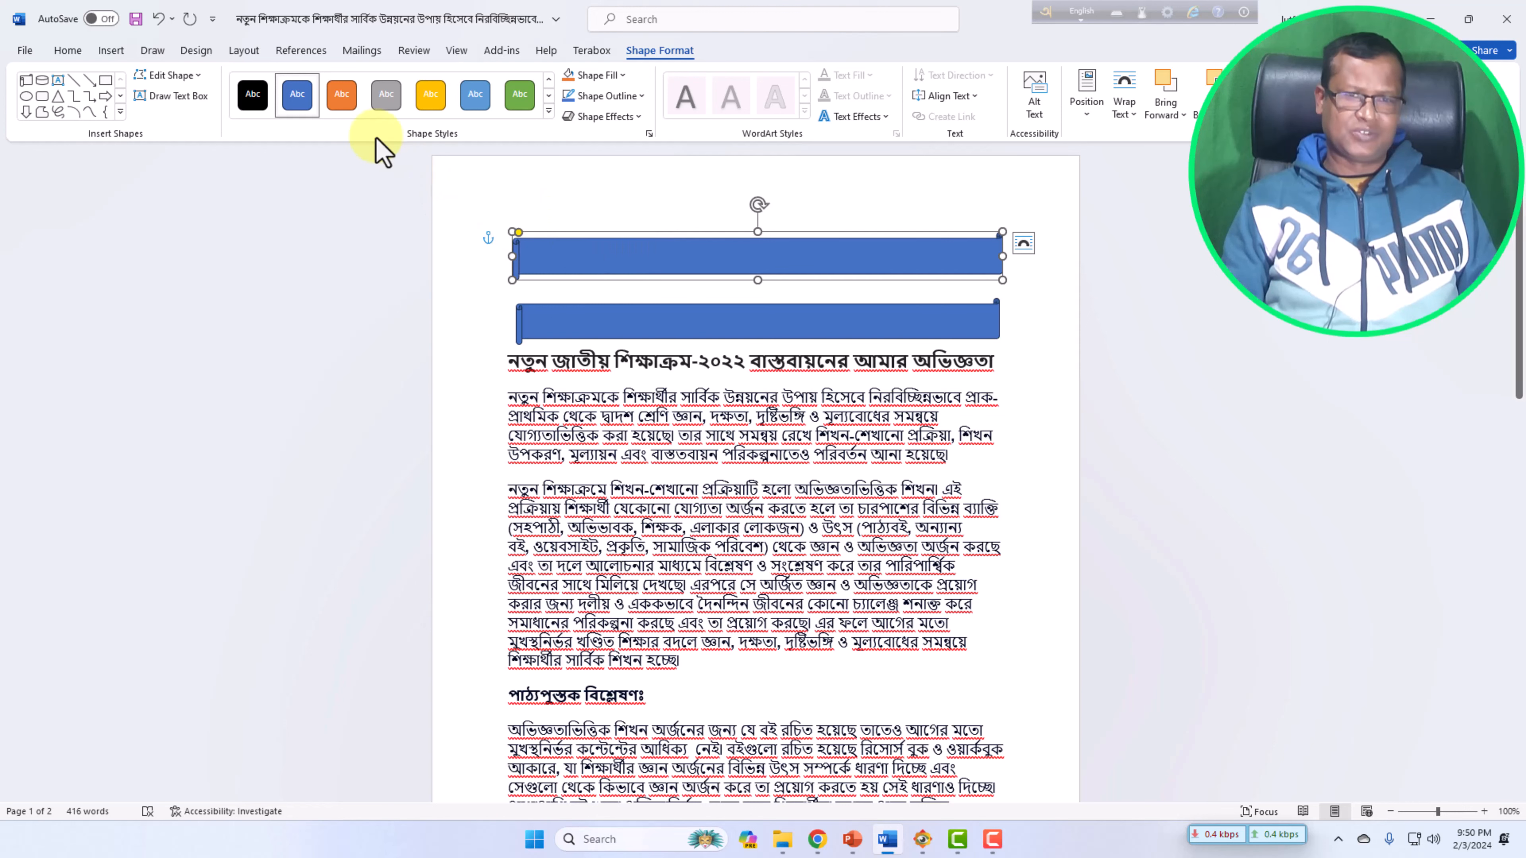
left_click(342, 96)
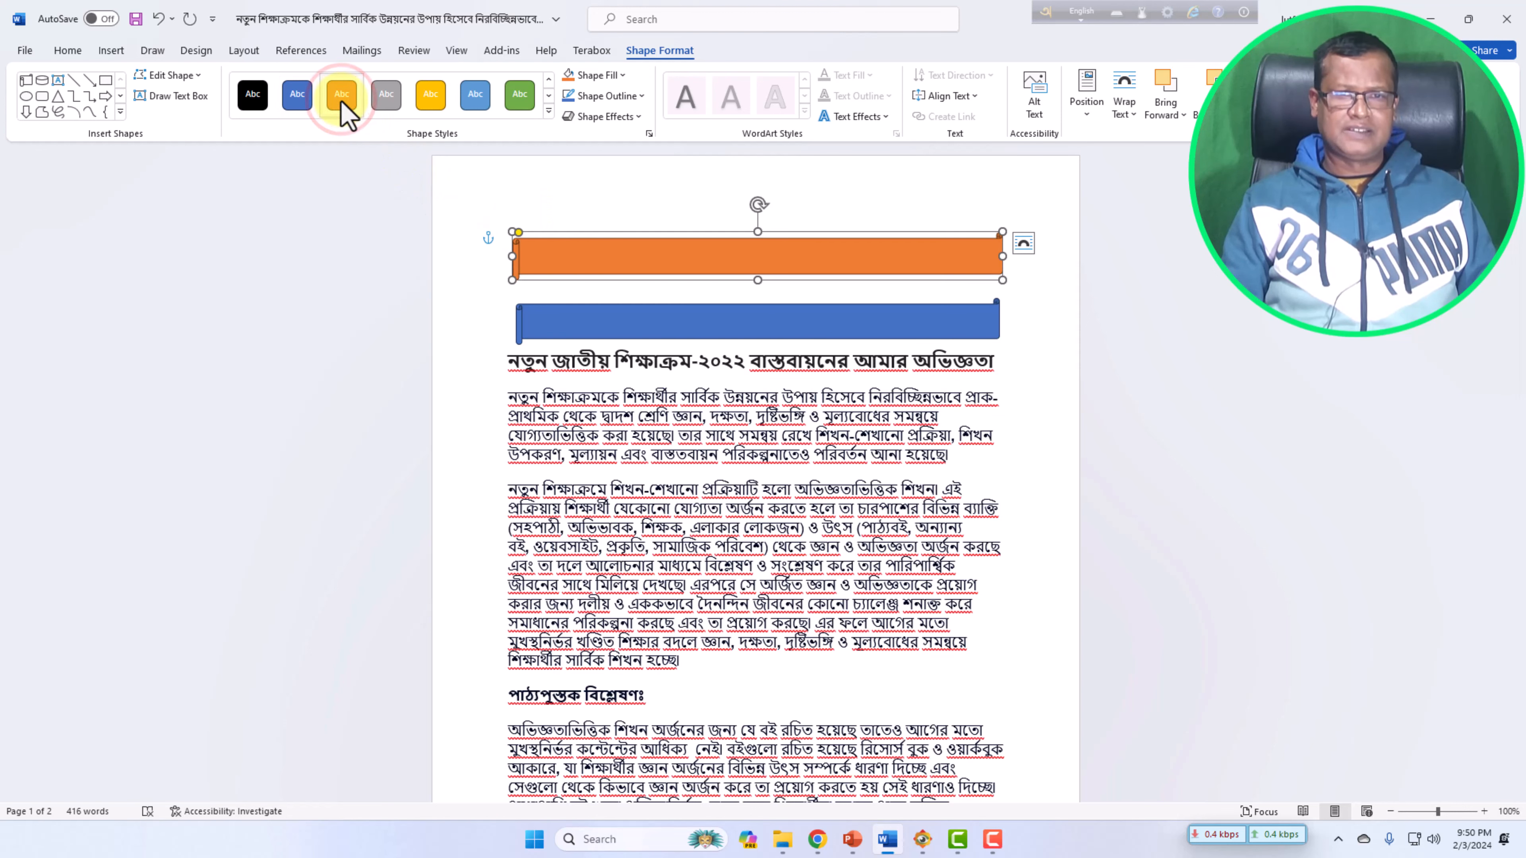
left_click(430, 108)
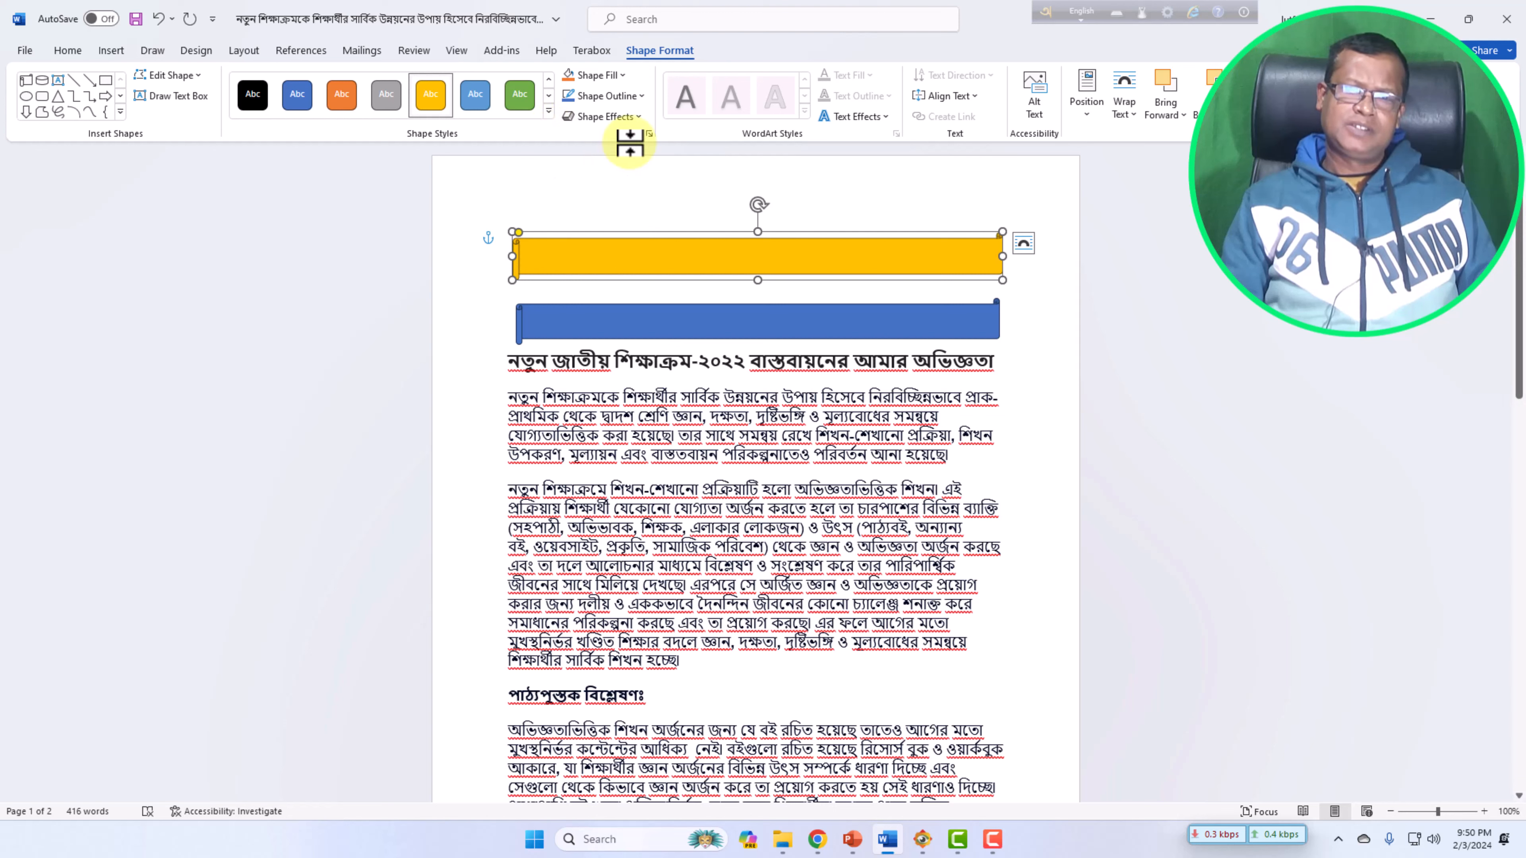
left_click(616, 75)
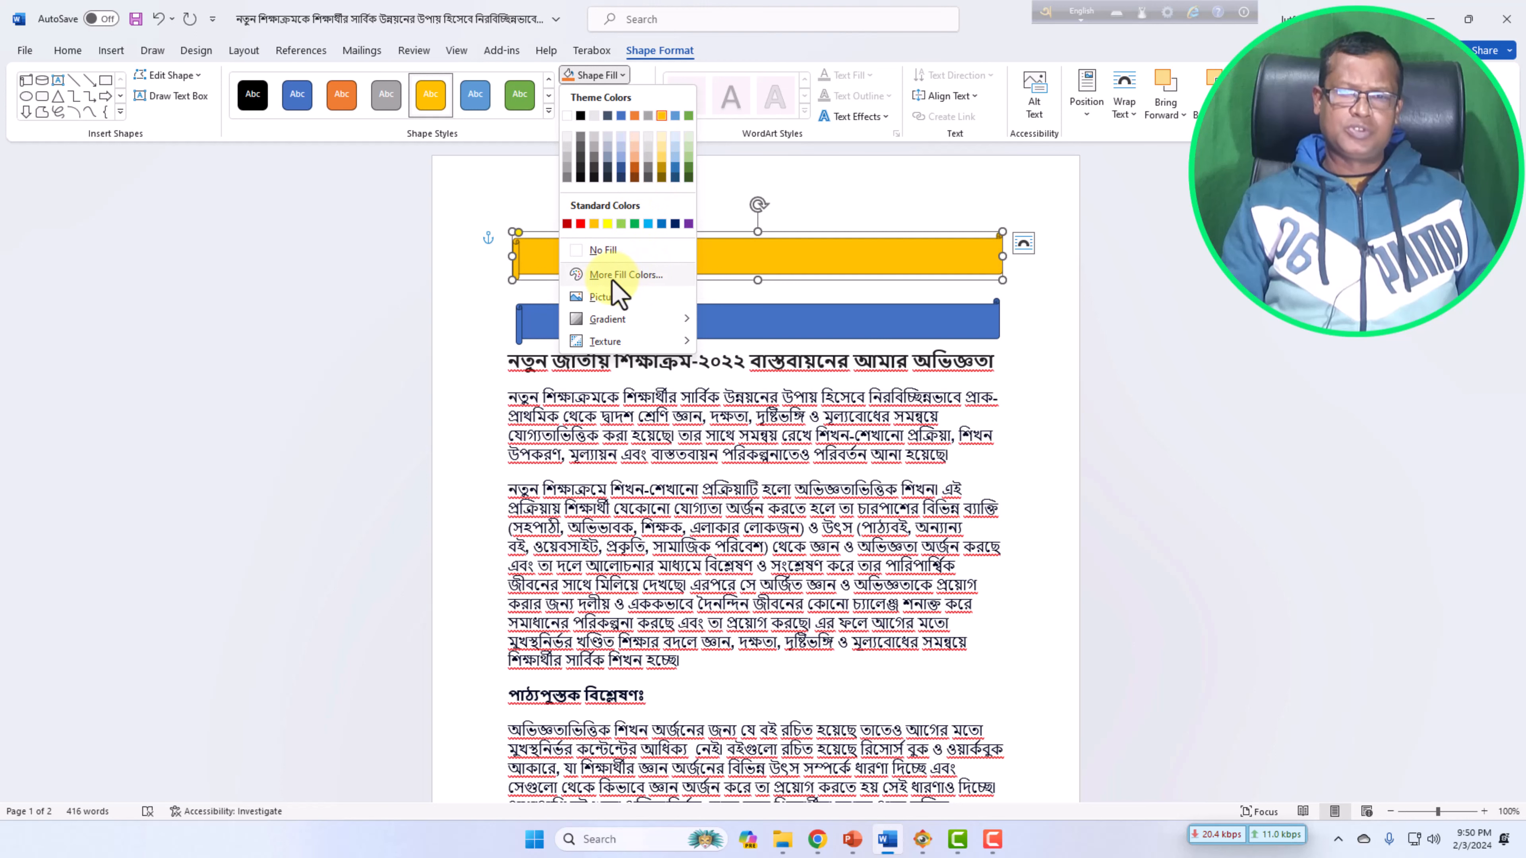
left_click(636, 278)
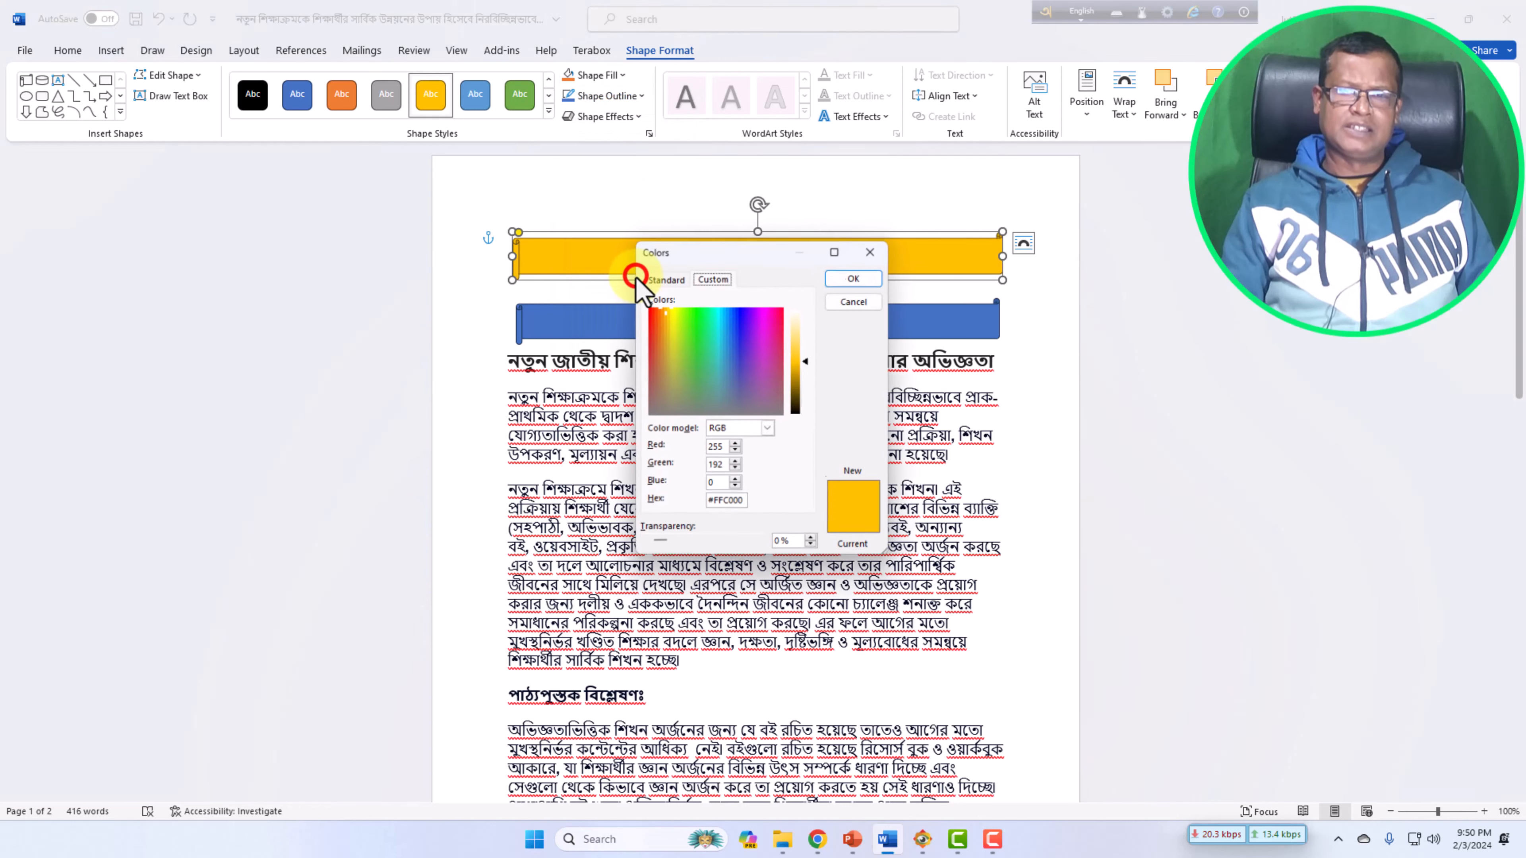
left_click(868, 253)
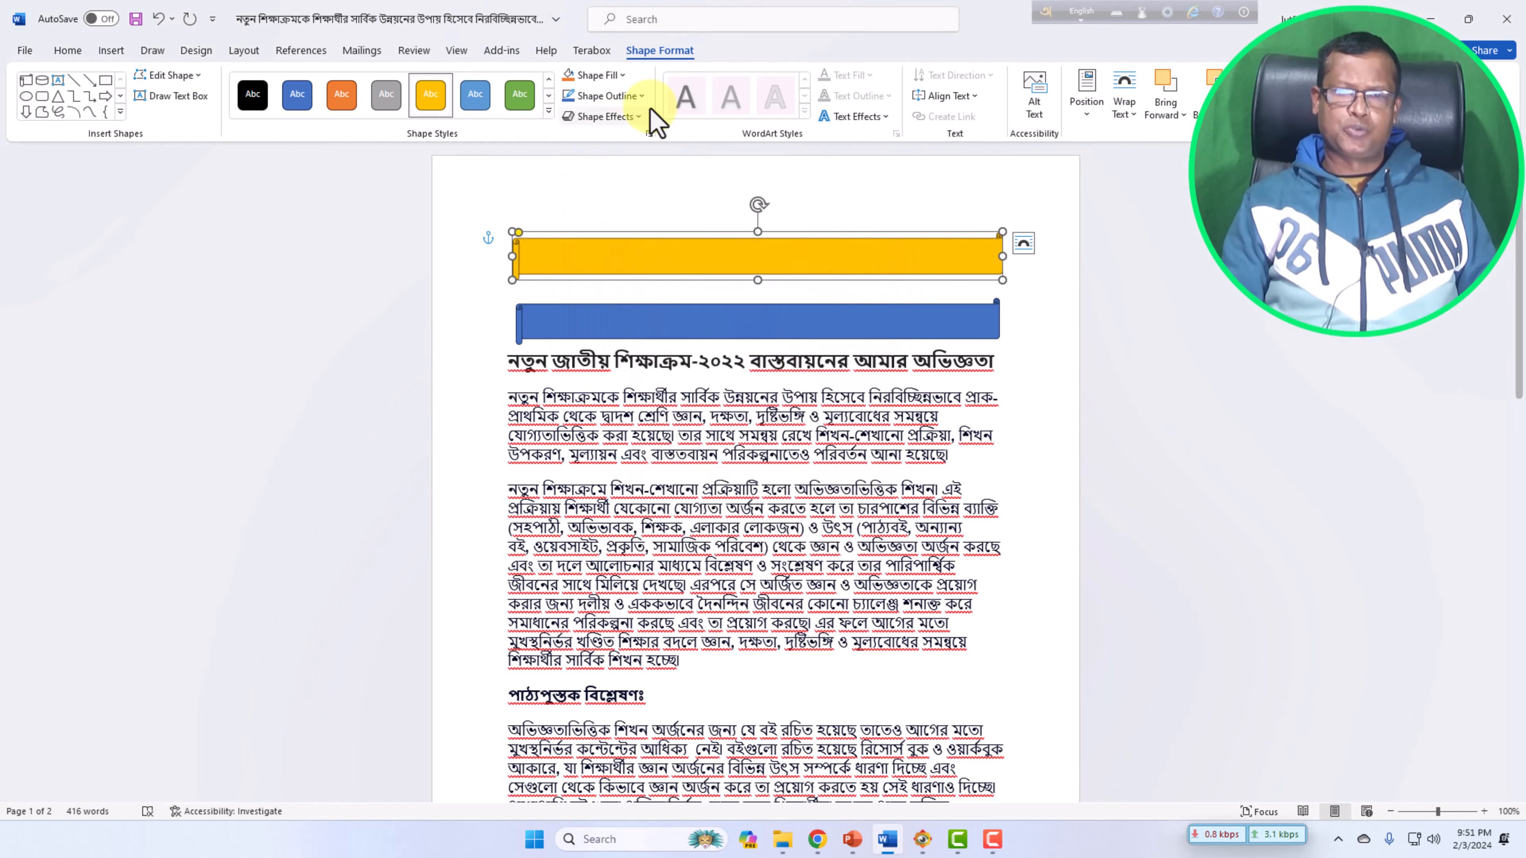
Remove the fill from the top banner so it shows only its outline.
left_click(619, 77)
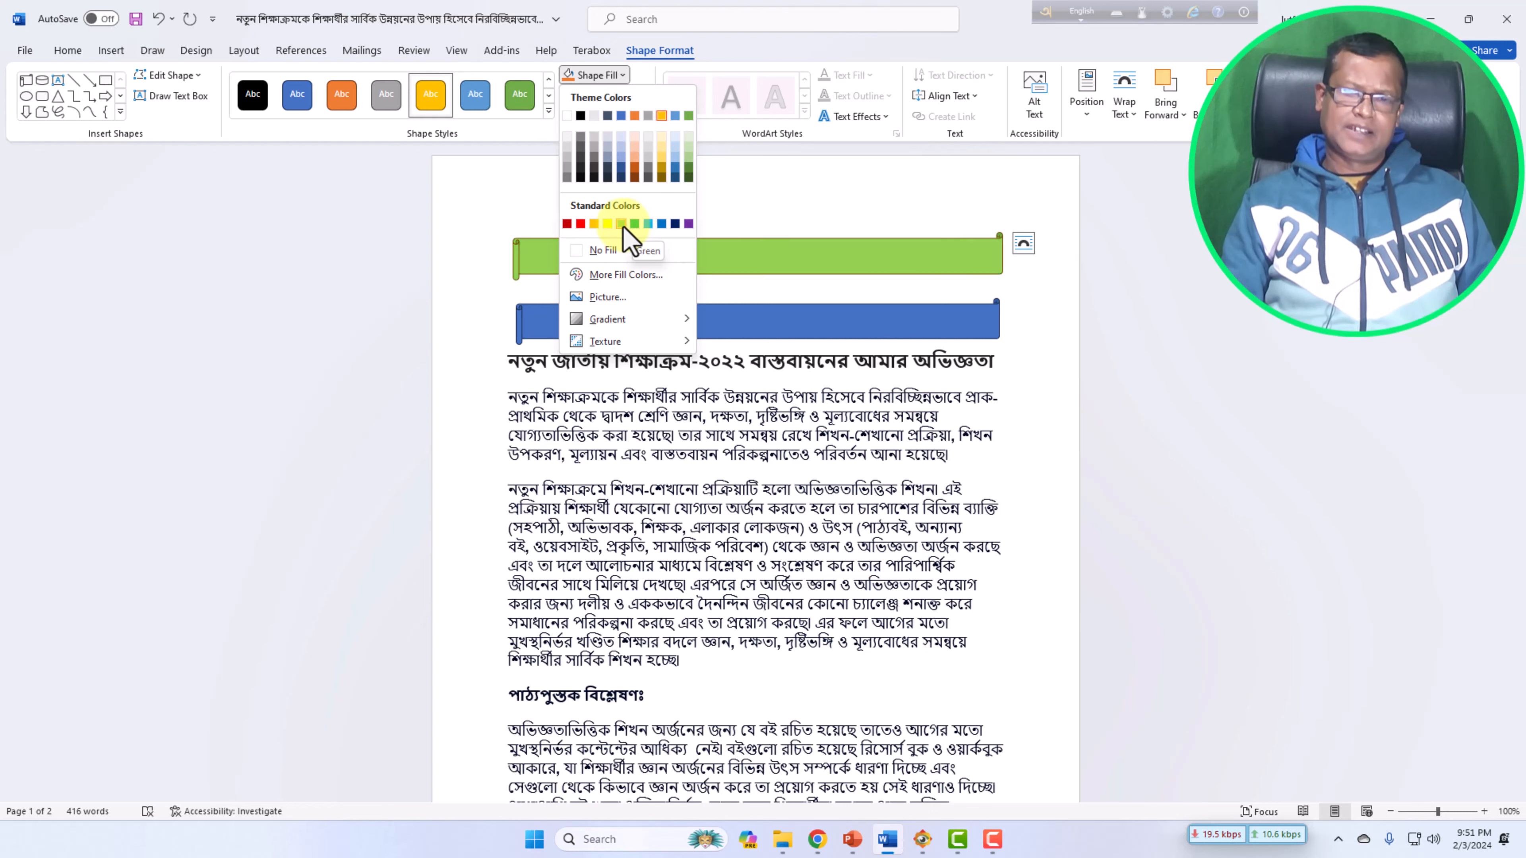
left_click(578, 252)
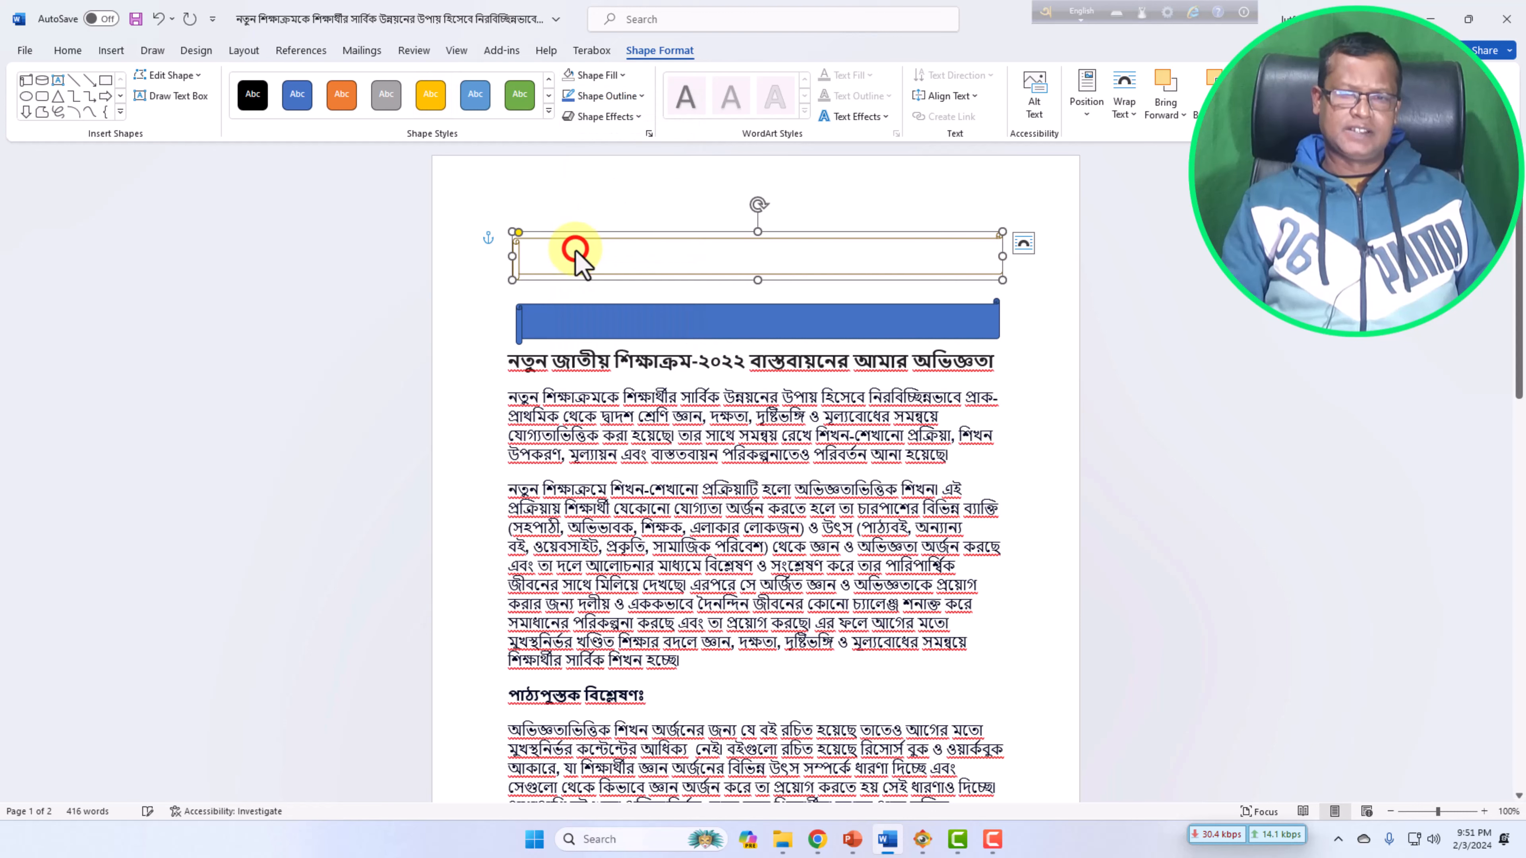
left_click(1029, 279)
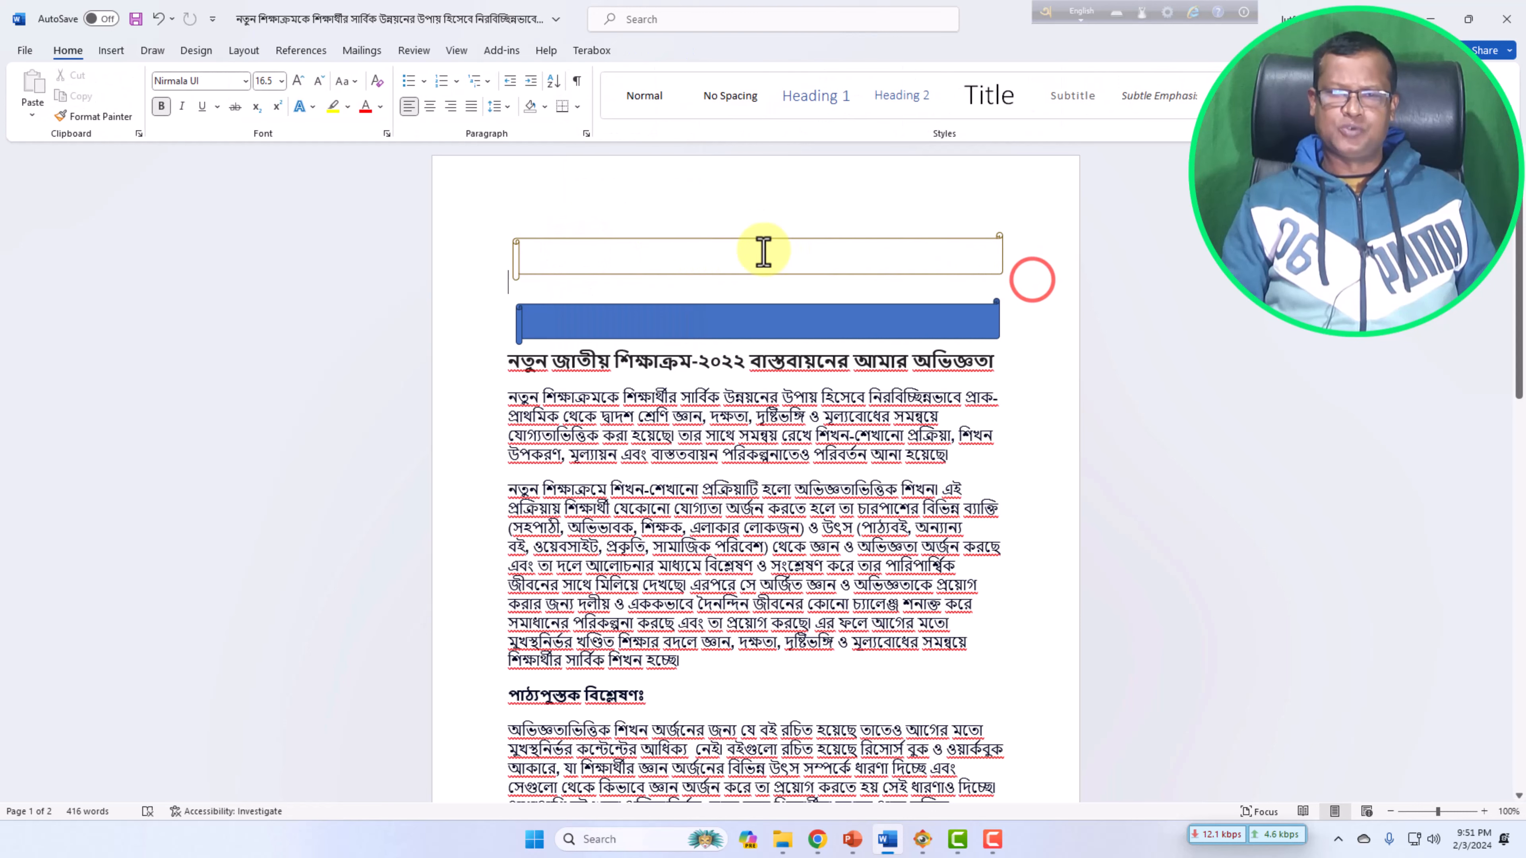
left_click(744, 252)
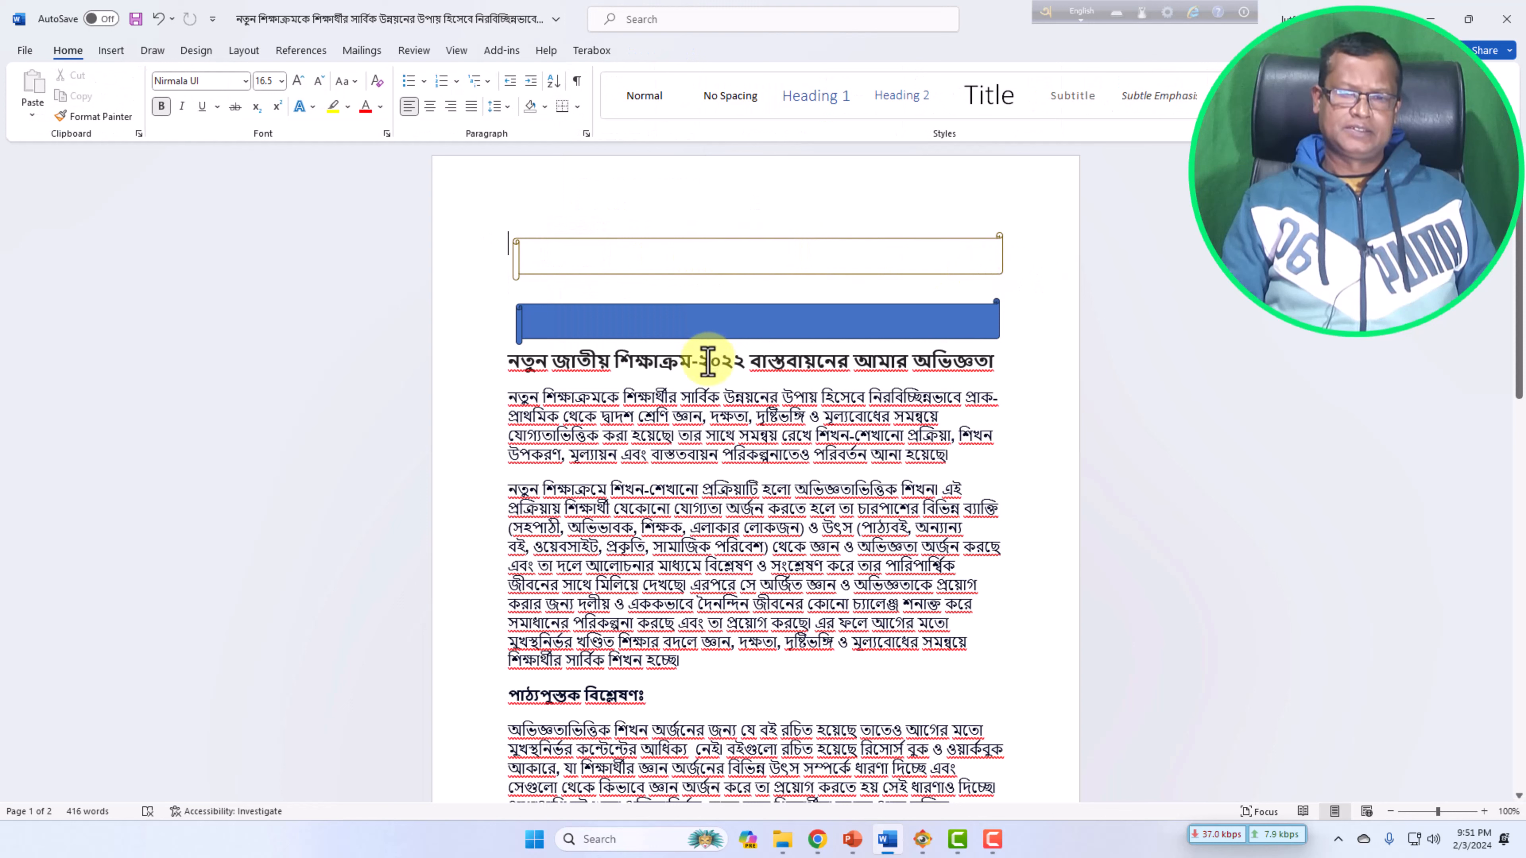
left_click(916, 361)
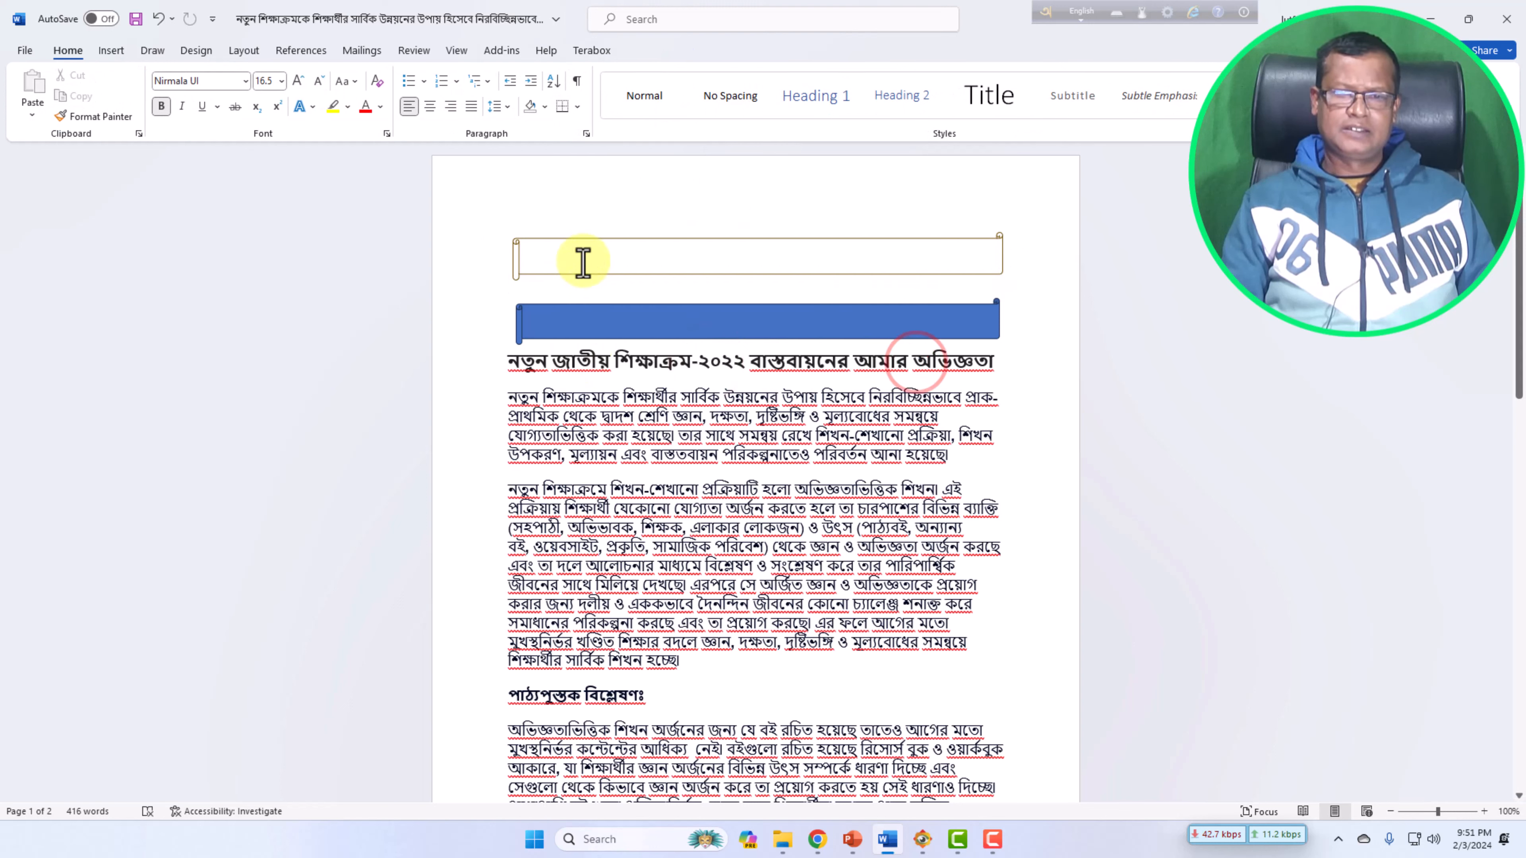
left_click(664, 257)
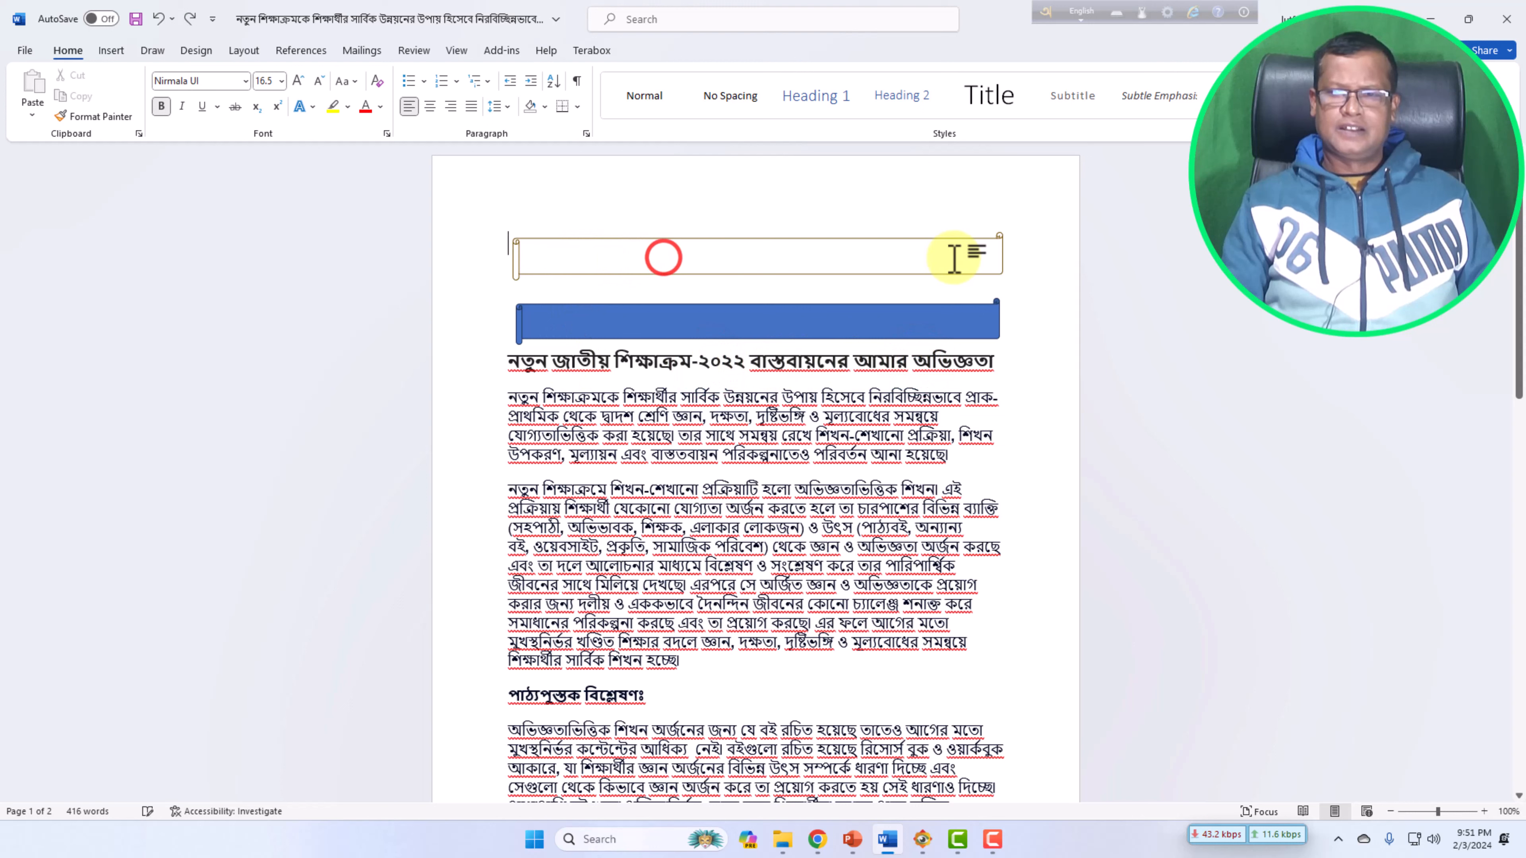
left_click(957, 257)
left_click(715, 254)
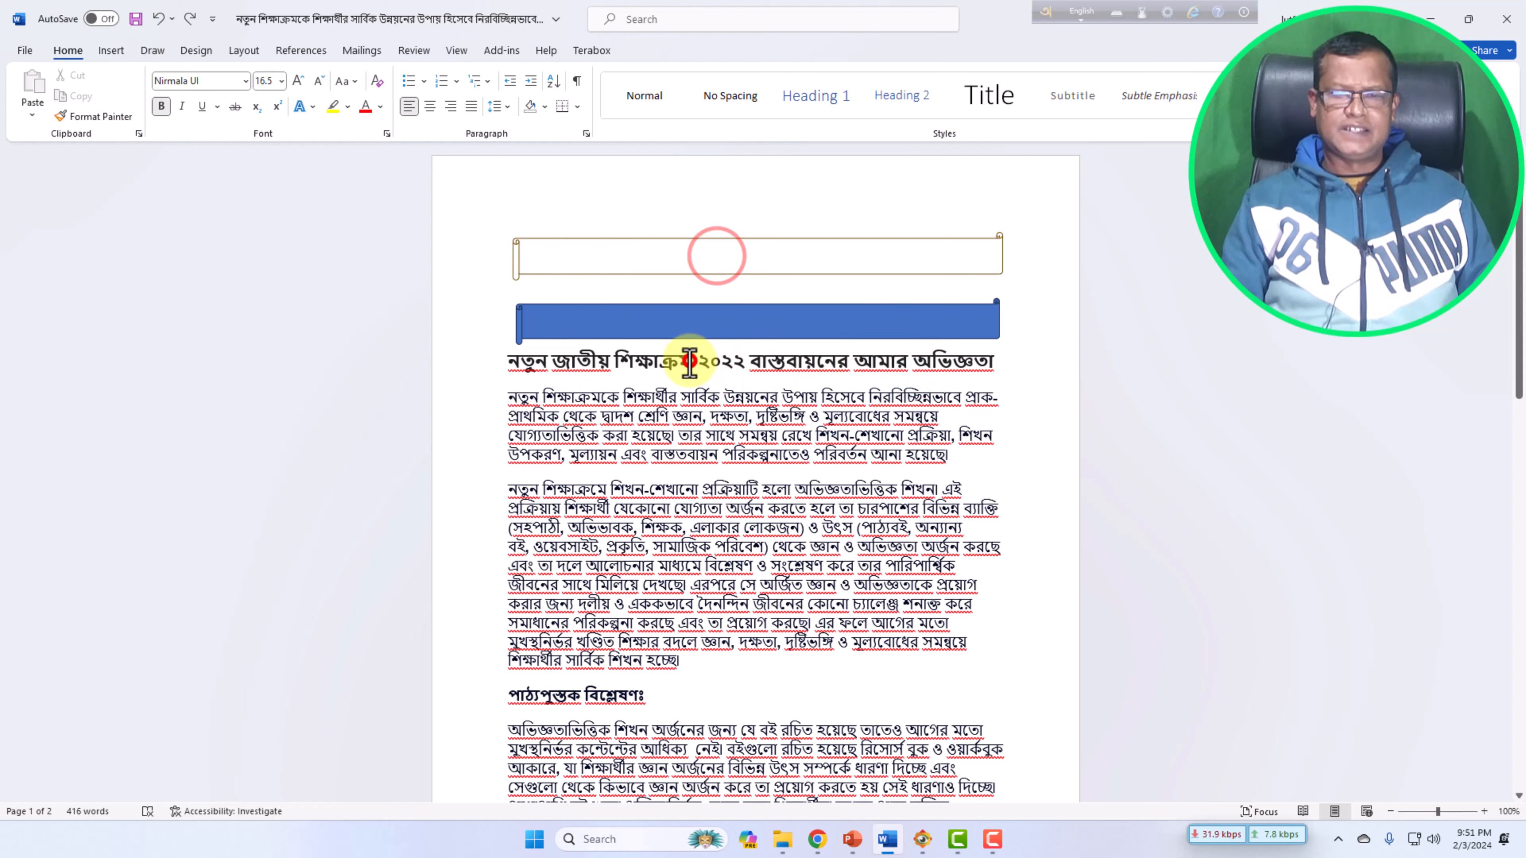
left_click(685, 360)
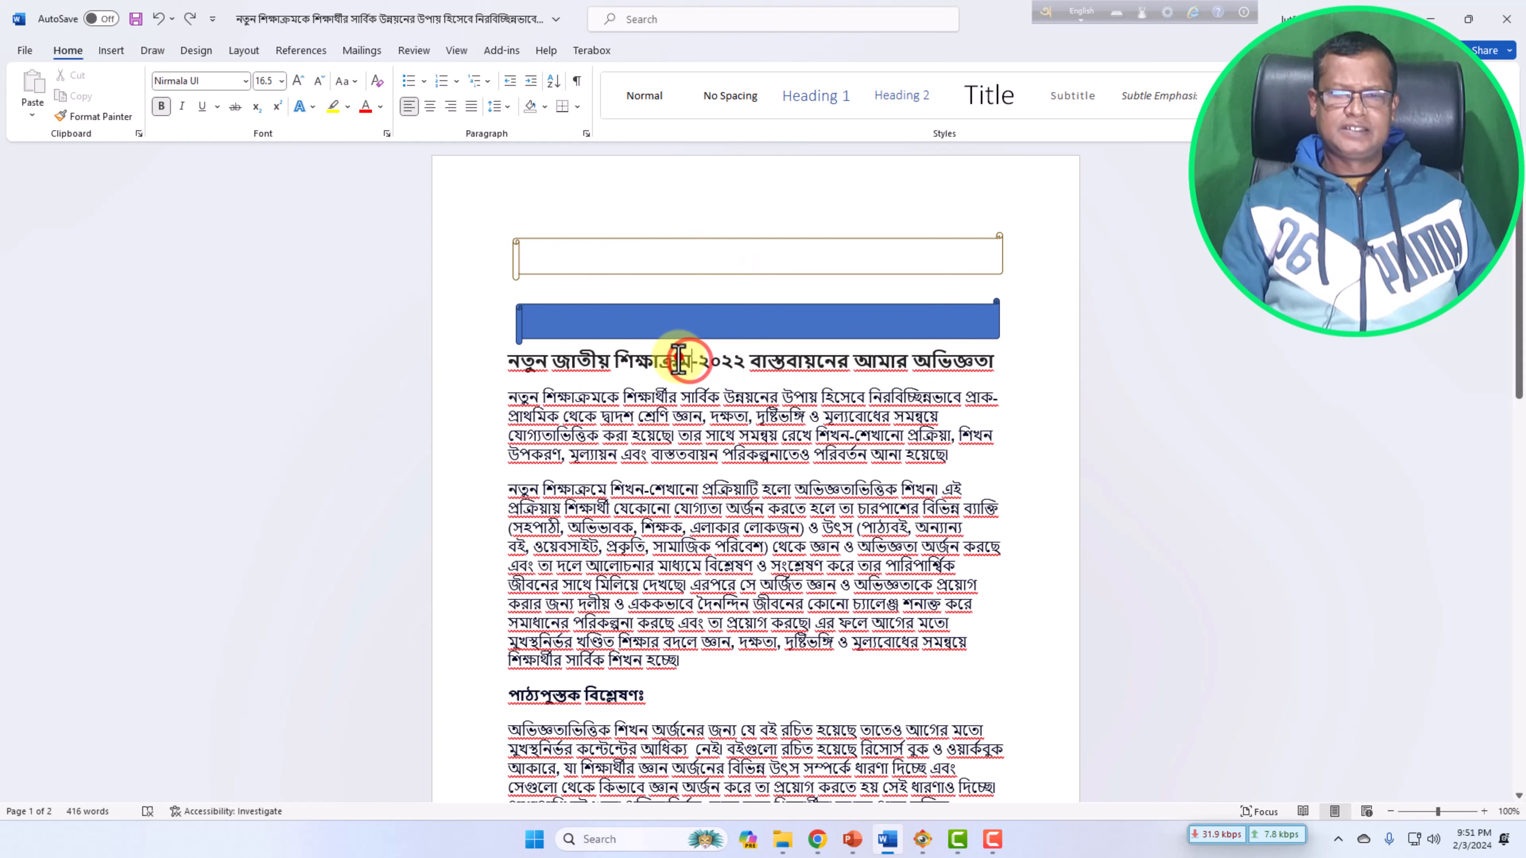
left_click(558, 255)
left_click(548, 259)
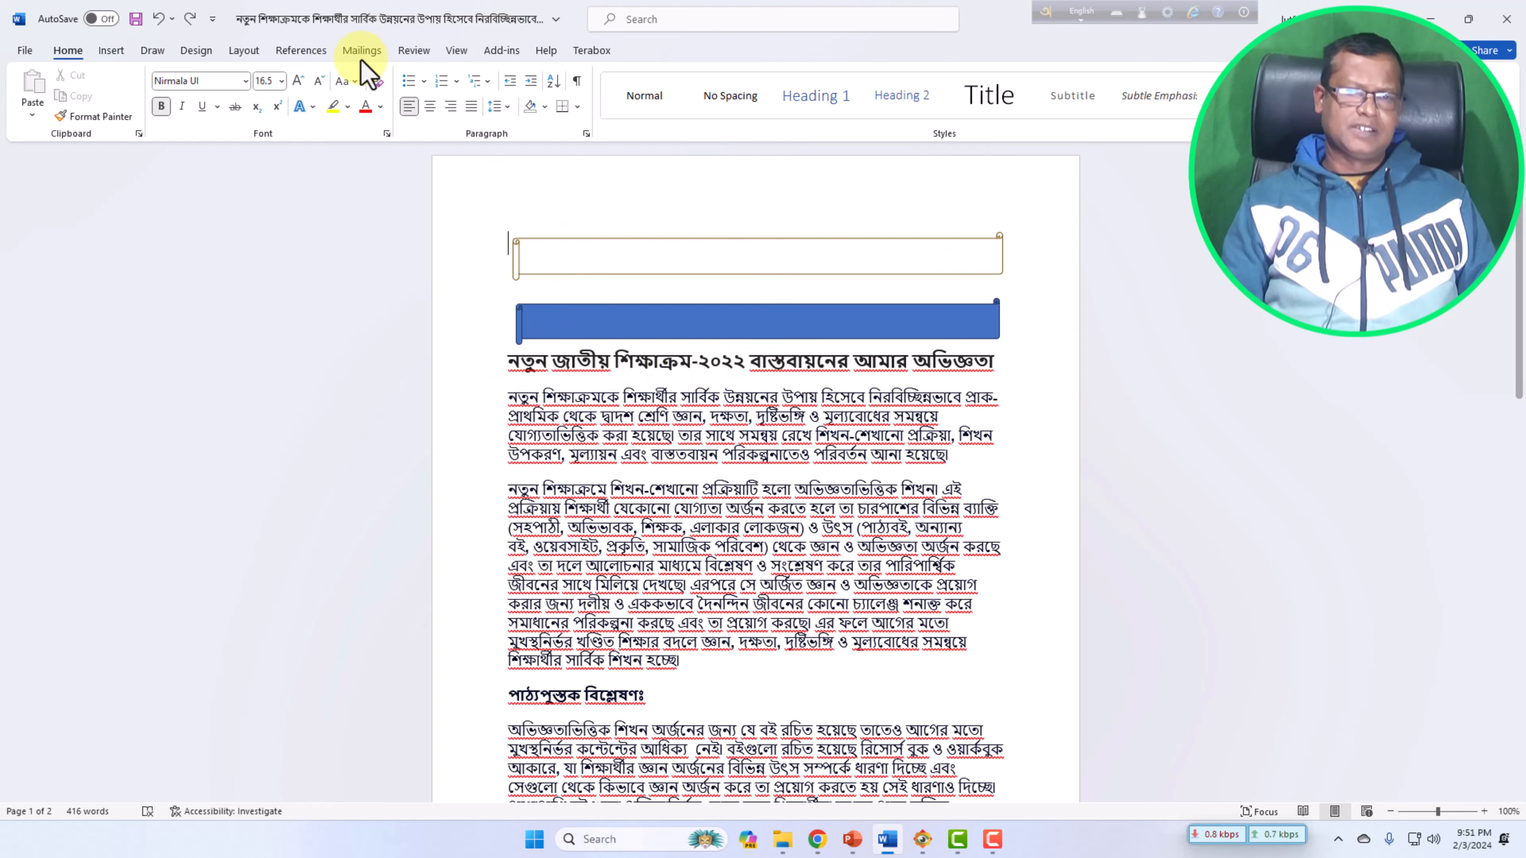
Draw a text box above the top scroll banner.
left_click(111, 53)
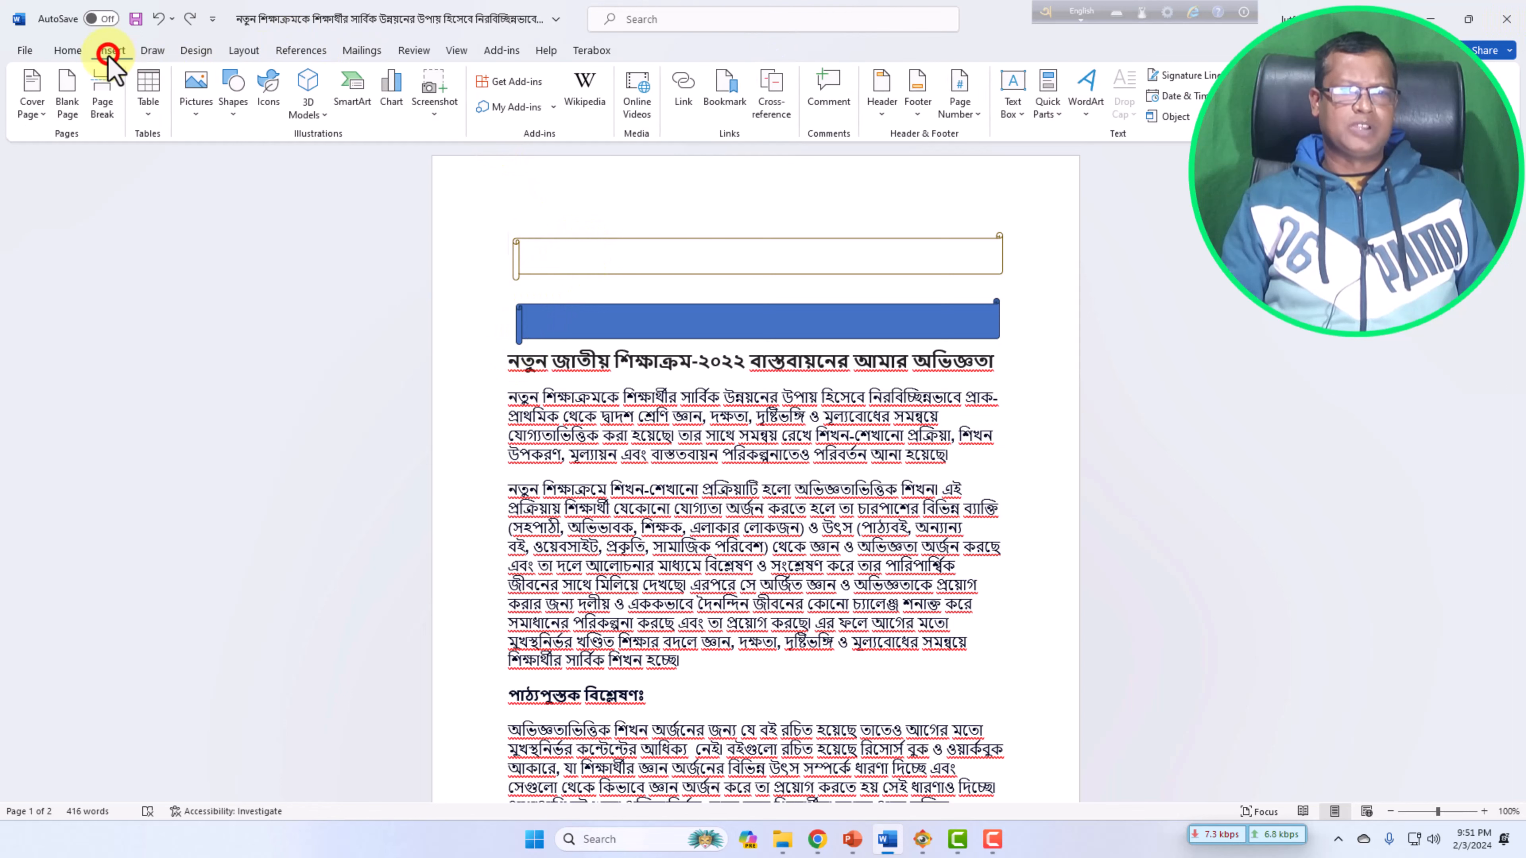
left_click(1025, 120)
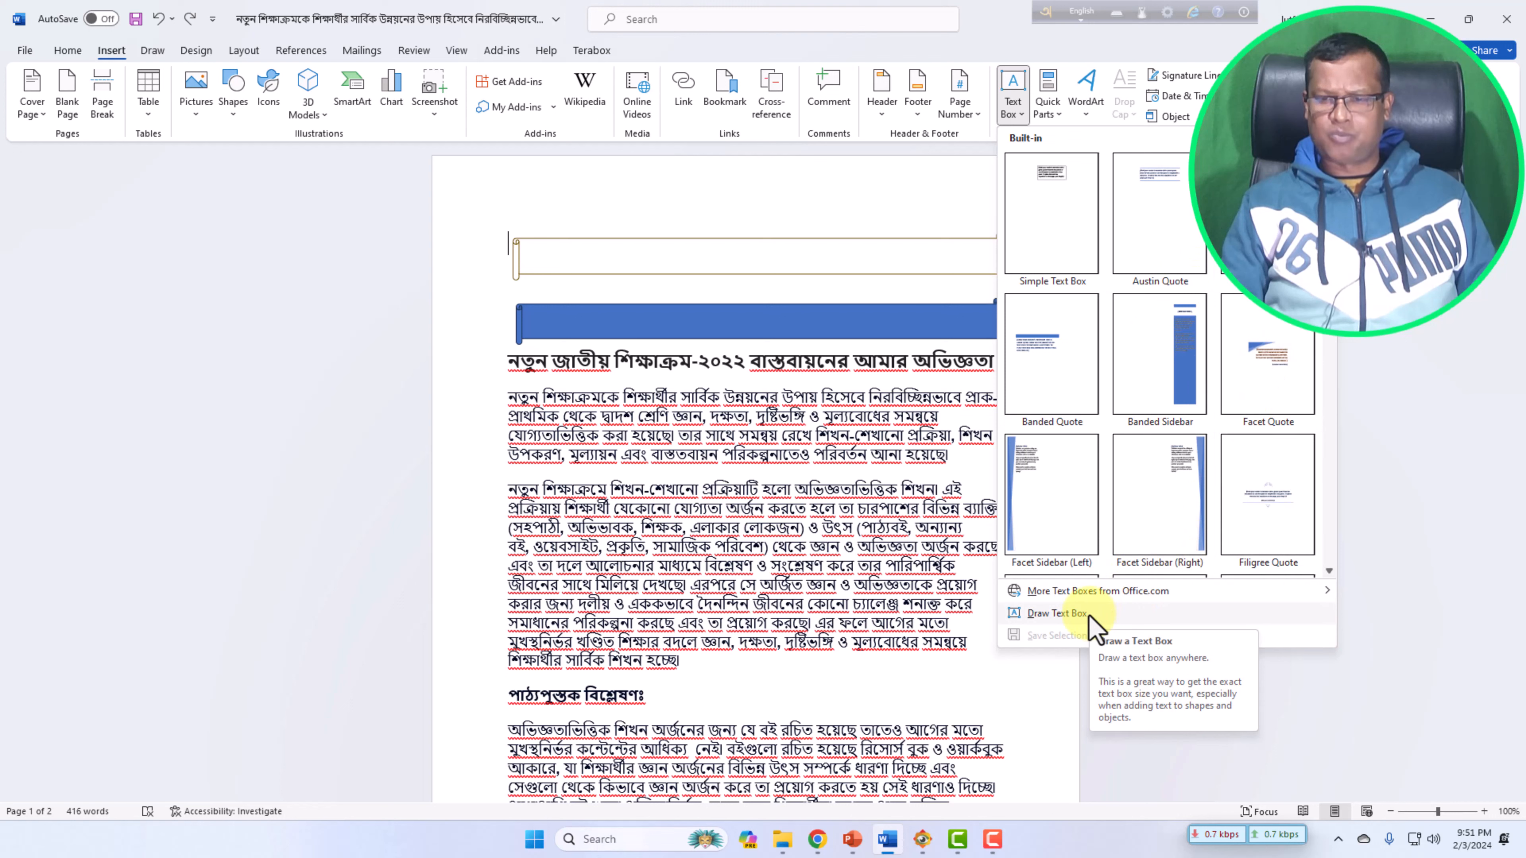
left_click(1075, 614)
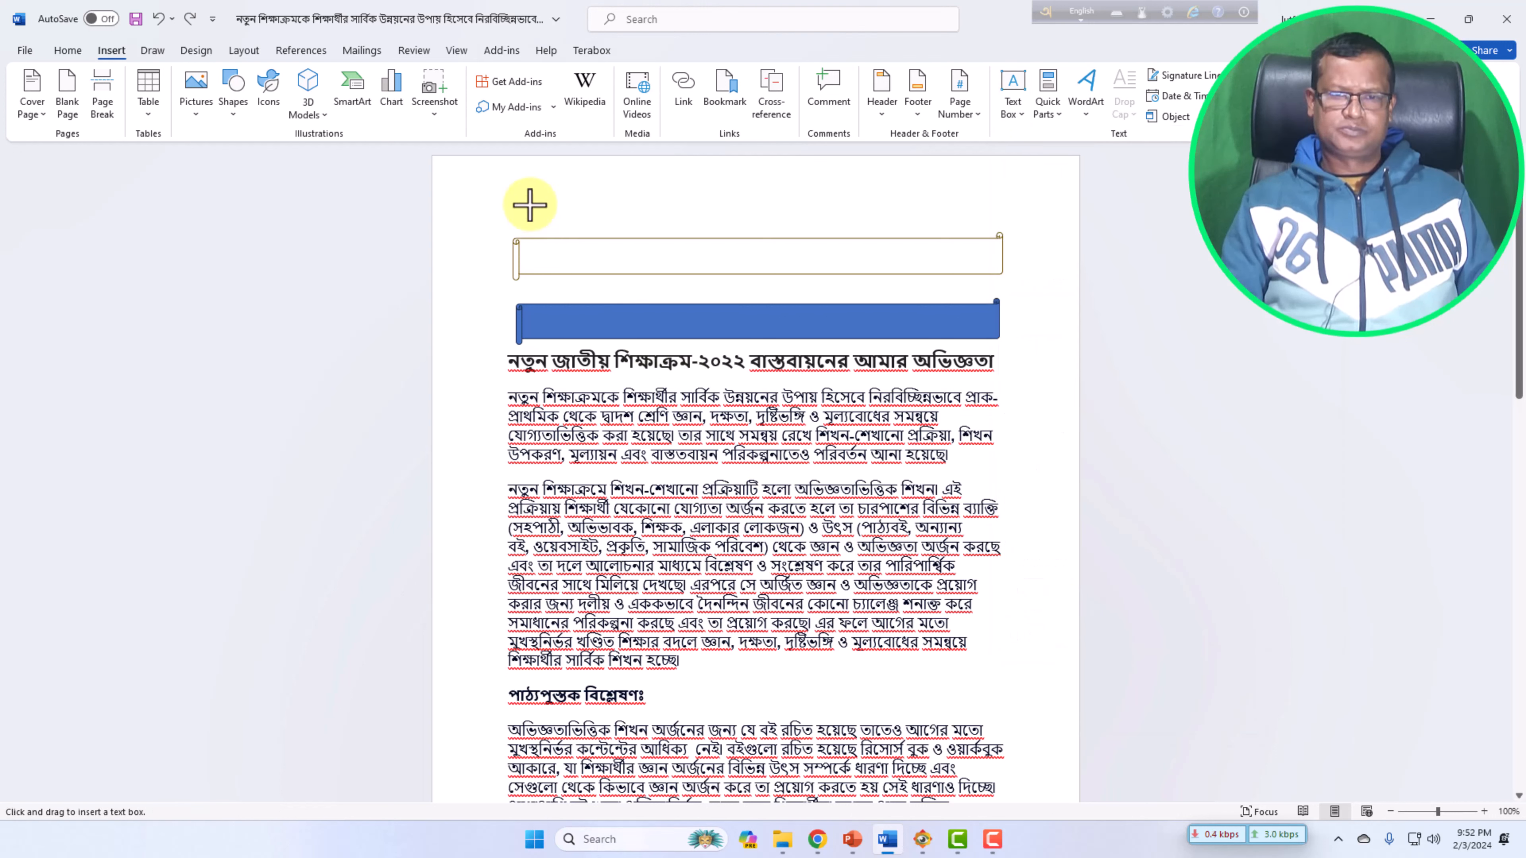
mouse_move(524, 188)
left_mouse_down()
mouse_move(623, 225)
mouse_move(1006, 234)
left_mouse_up()
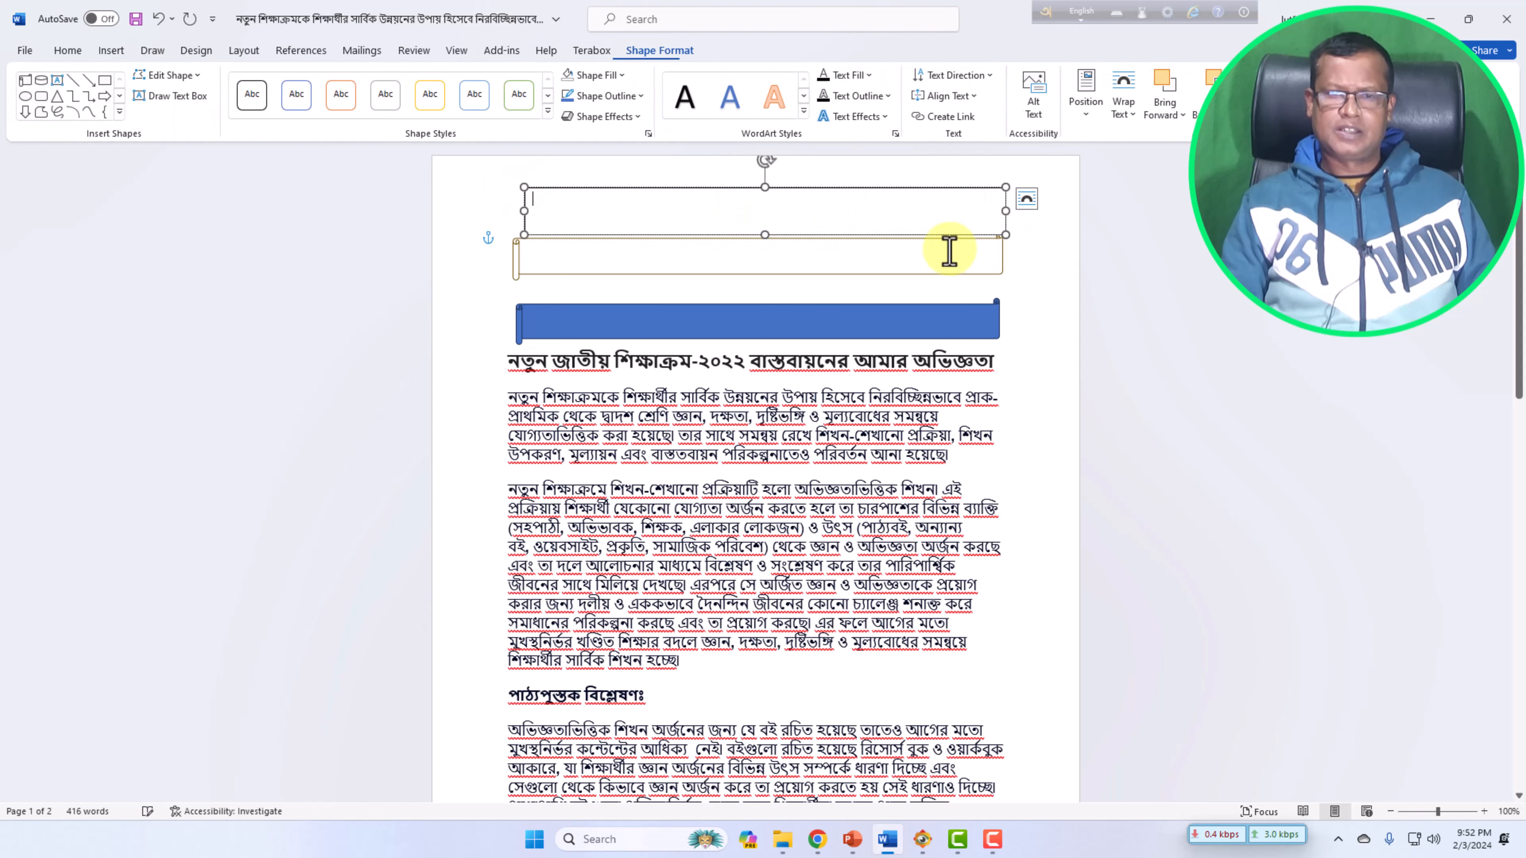
Select the document's heading line and copy it.
left_click(514, 360)
left_click_drag(509, 360, 927, 363)
right_click(920, 364)
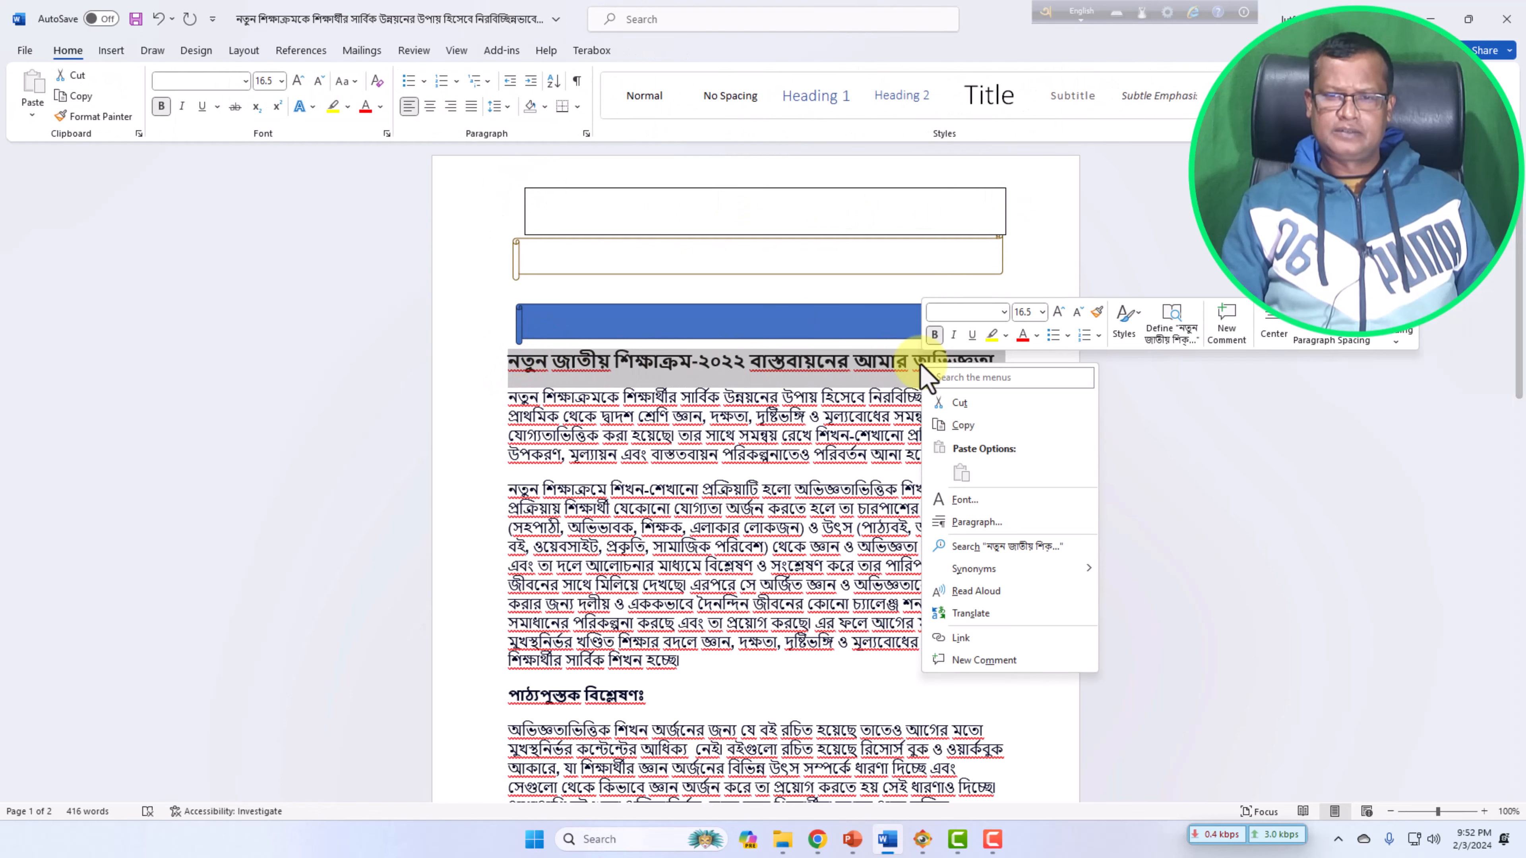
left_click(963, 425)
Paste the copied heading into the new text box as text only.
left_click(603, 205)
right_click(602, 207)
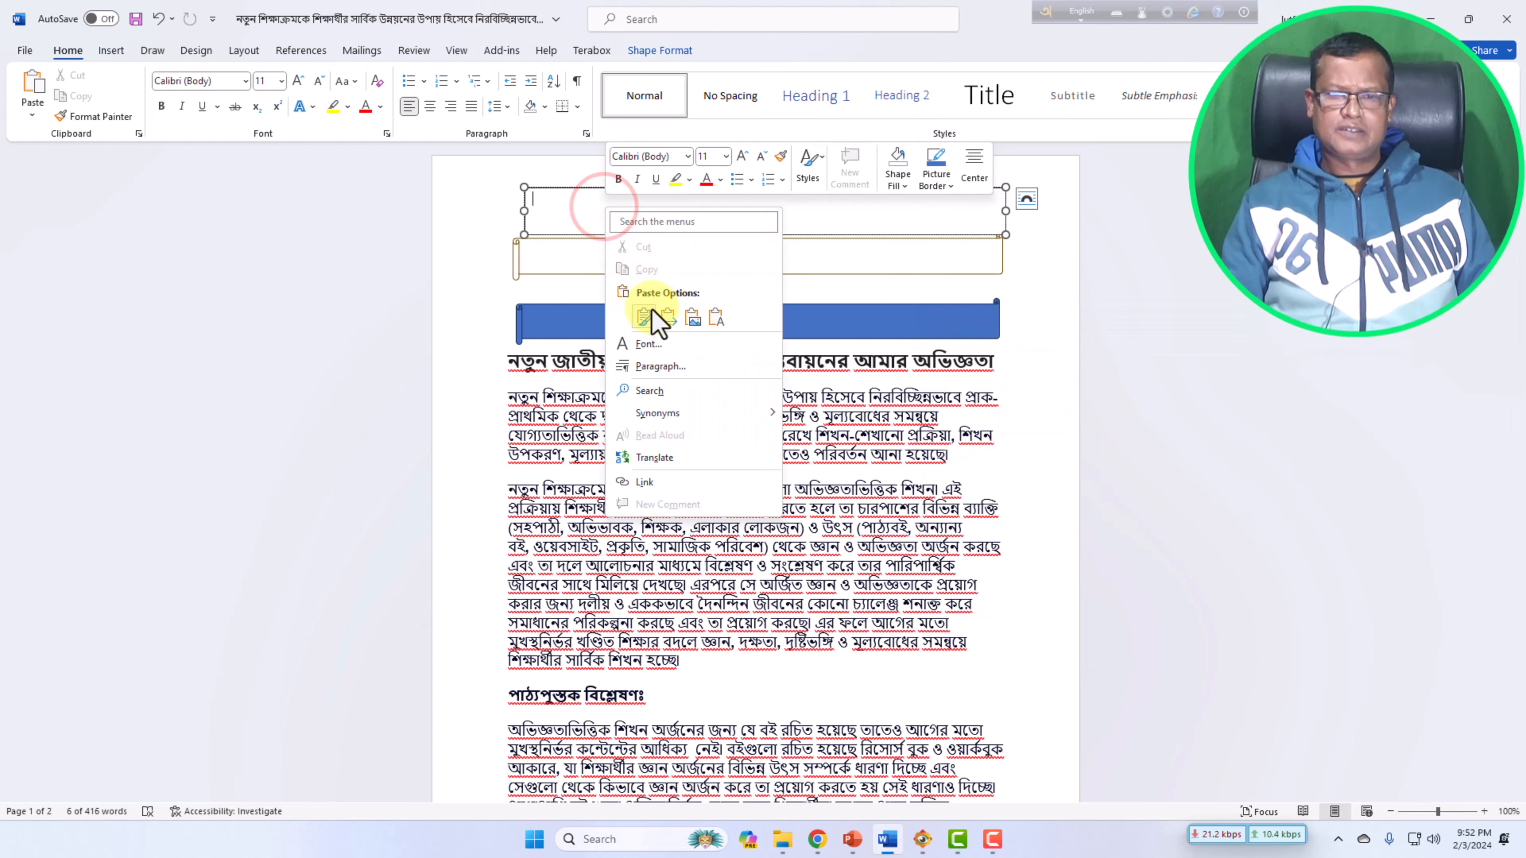
left_click(646, 317)
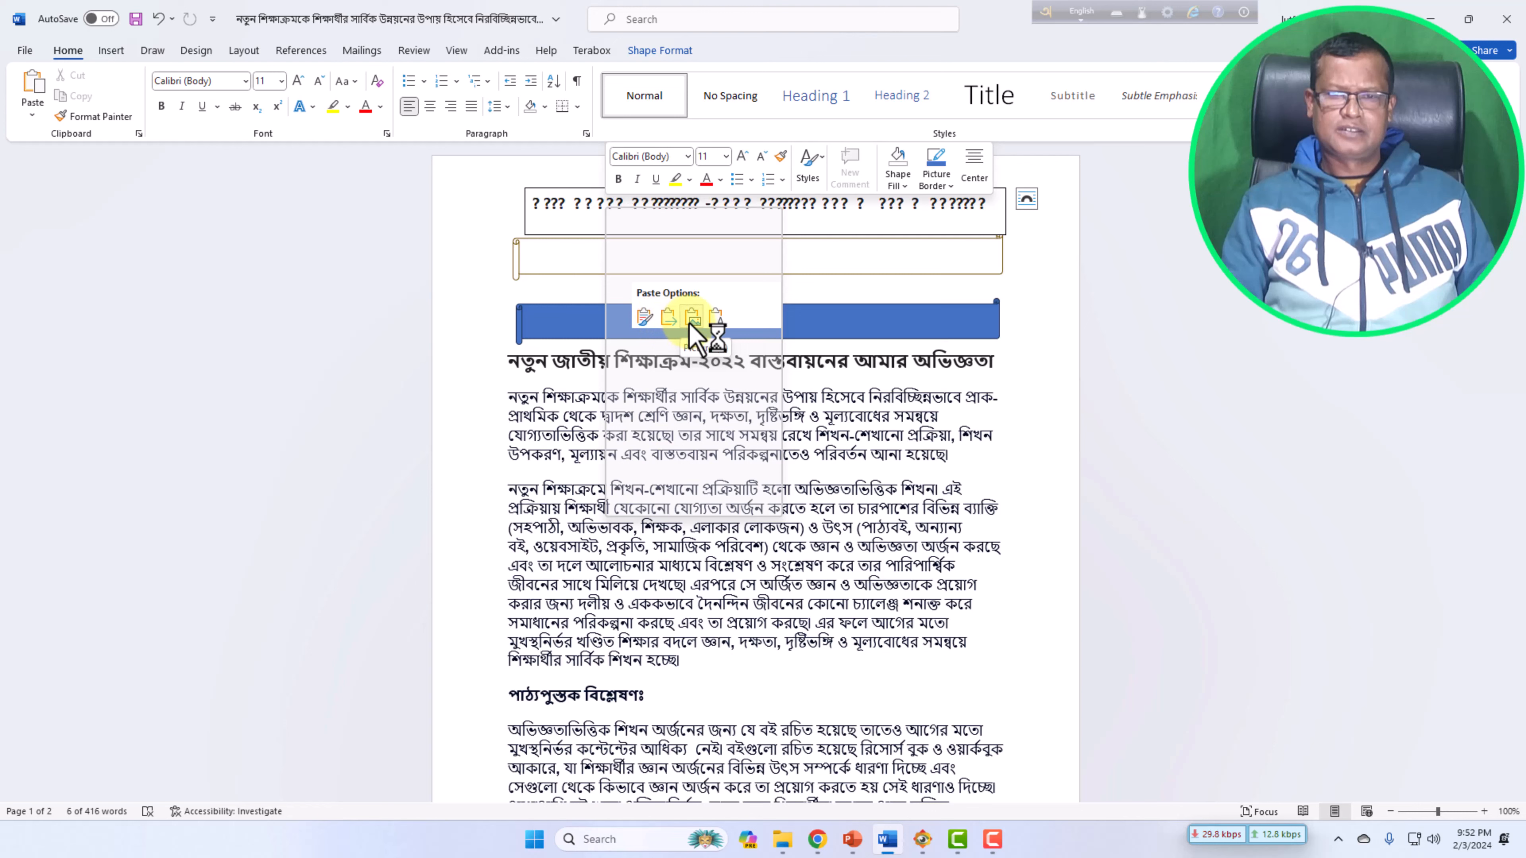
left_click(715, 318)
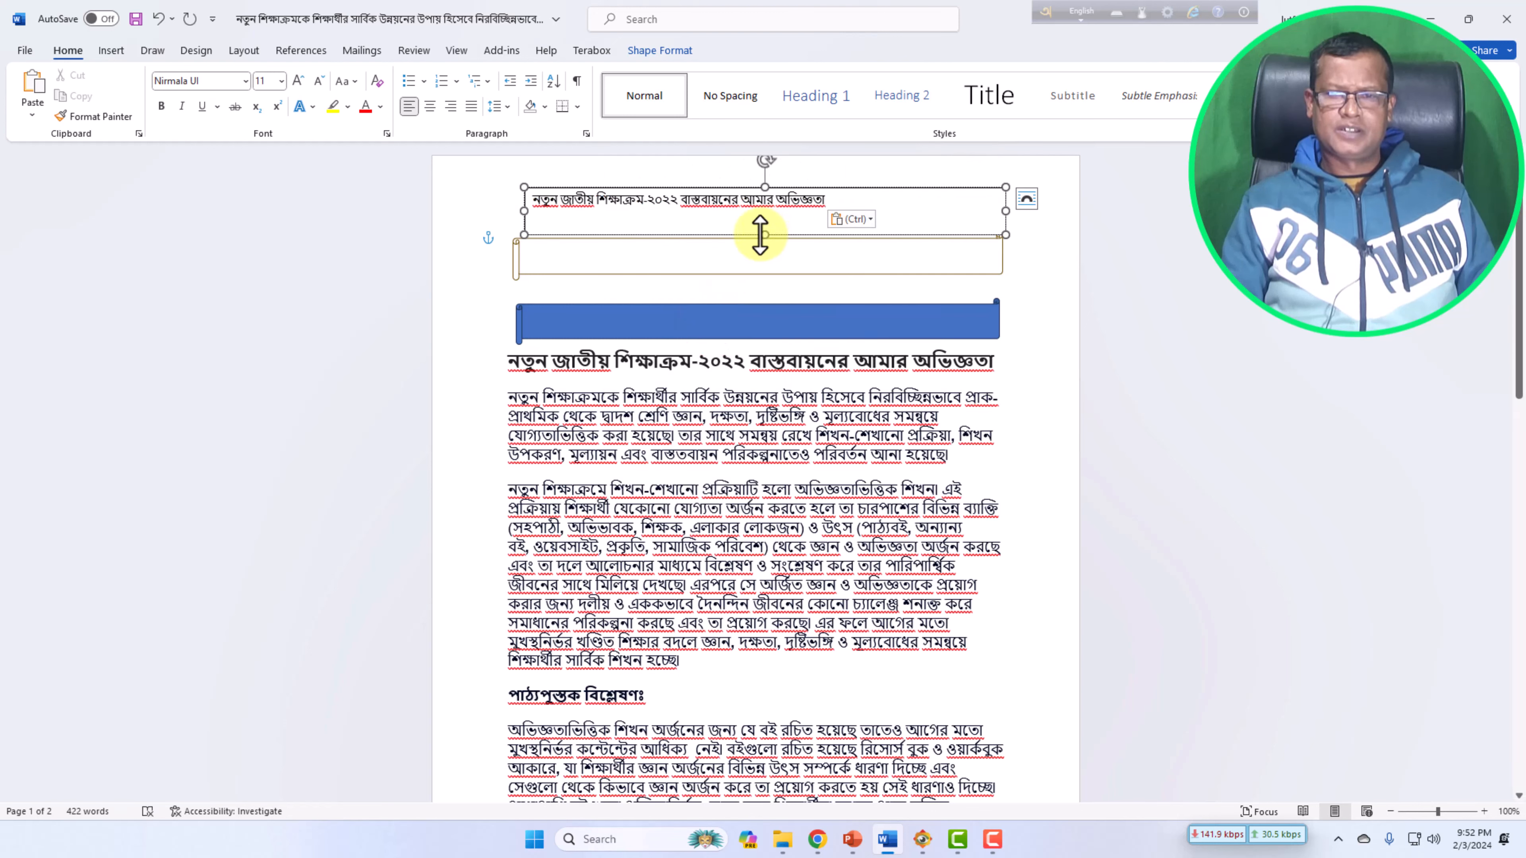
Center the heading inside the text box, enlarge it to 16 pt and make it bold.
left_click_drag(765, 234, 765, 228)
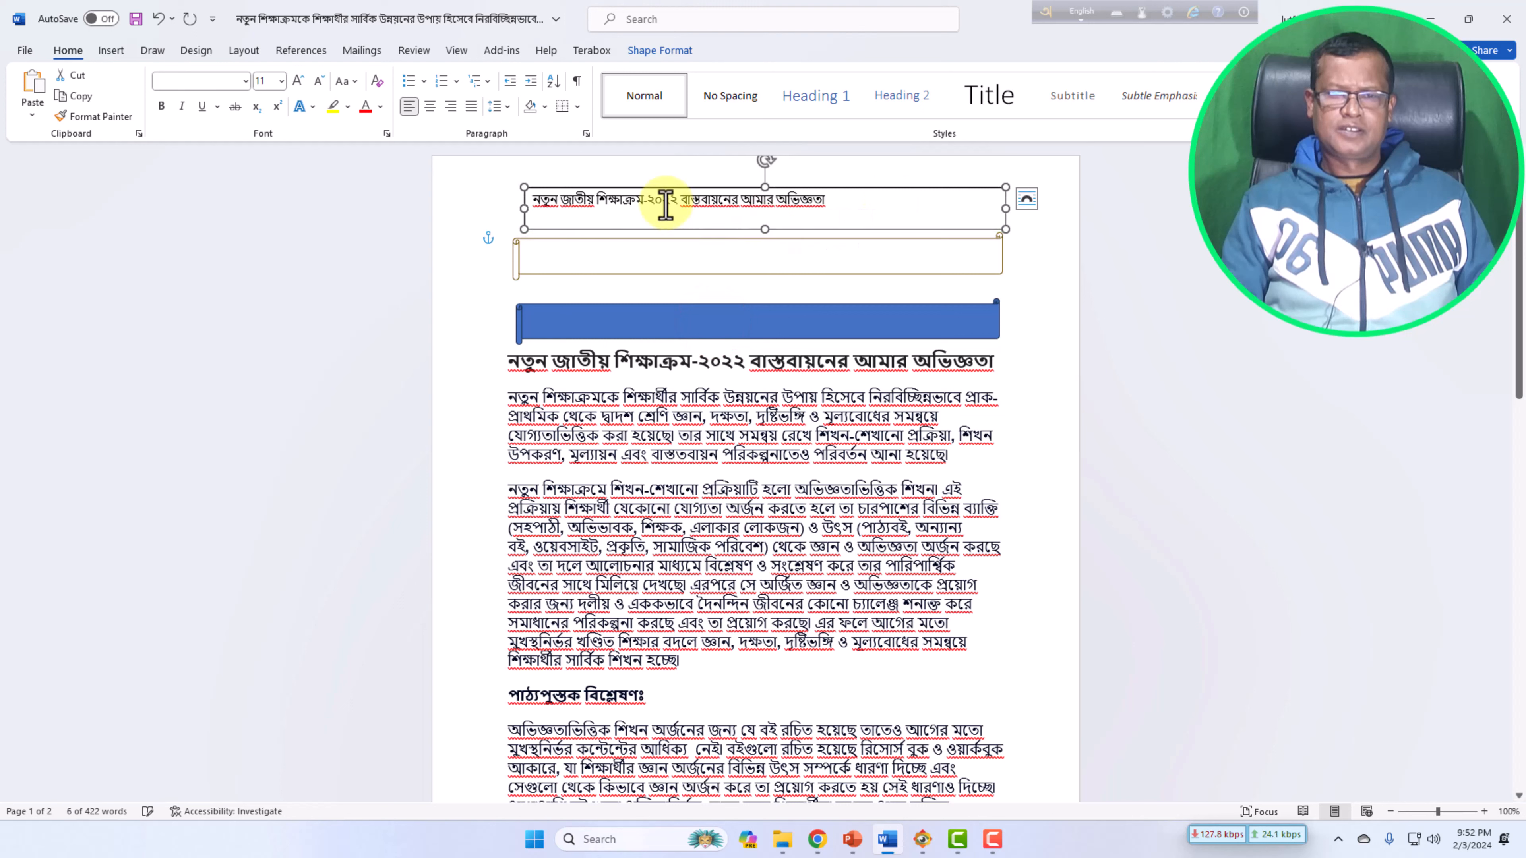
left_click(663, 200)
left_click_drag(535, 199, 828, 208)
left_click(429, 106)
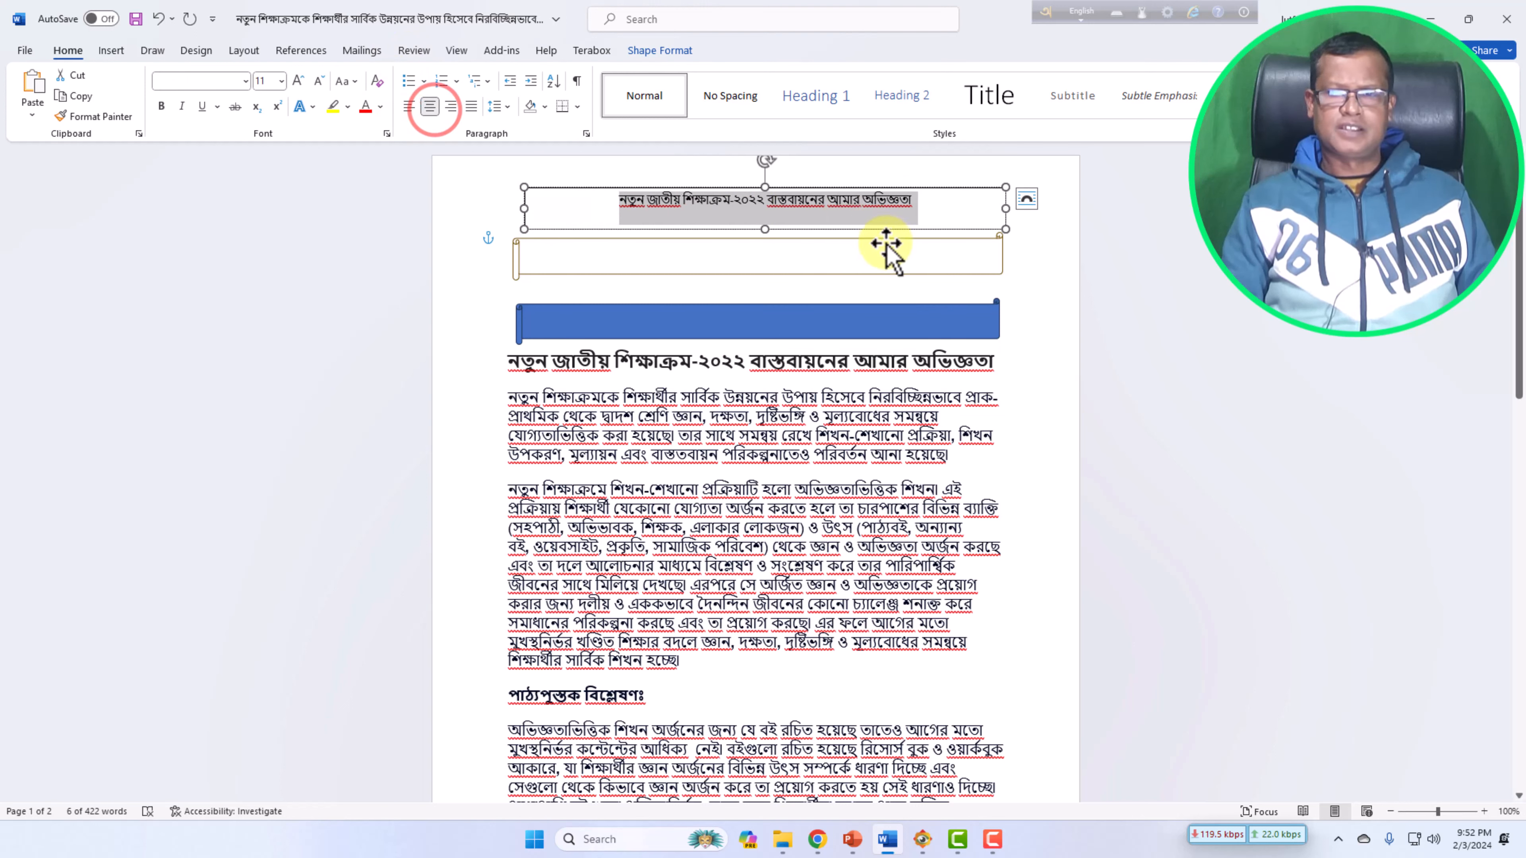
left_click(296, 88)
left_click(296, 88)
left_click(296, 88)
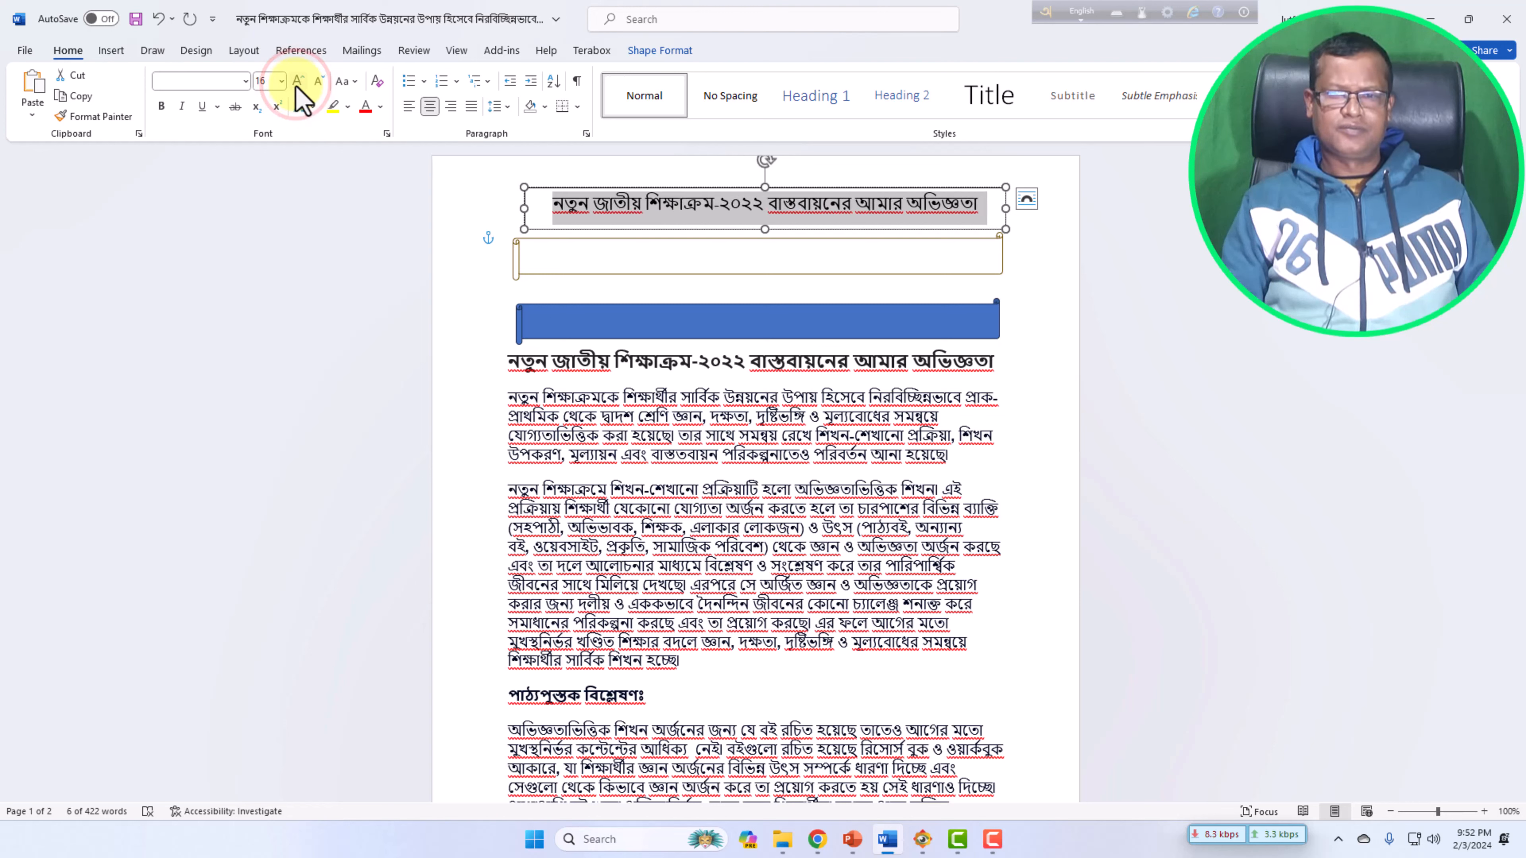
left_click(162, 107)
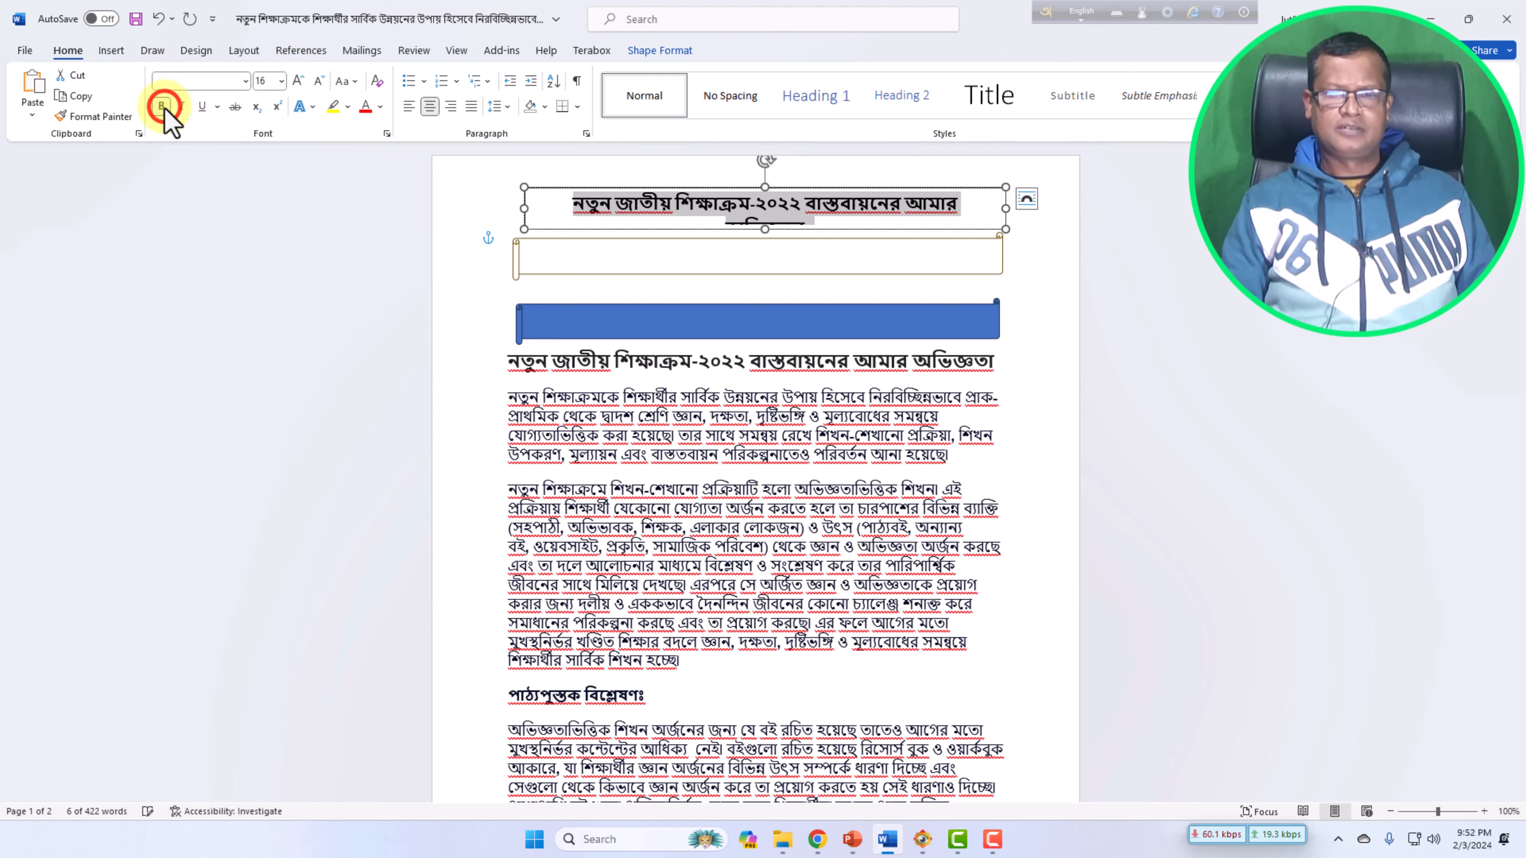
Reduce the text box heading to 14 pt.
left_click(887, 215)
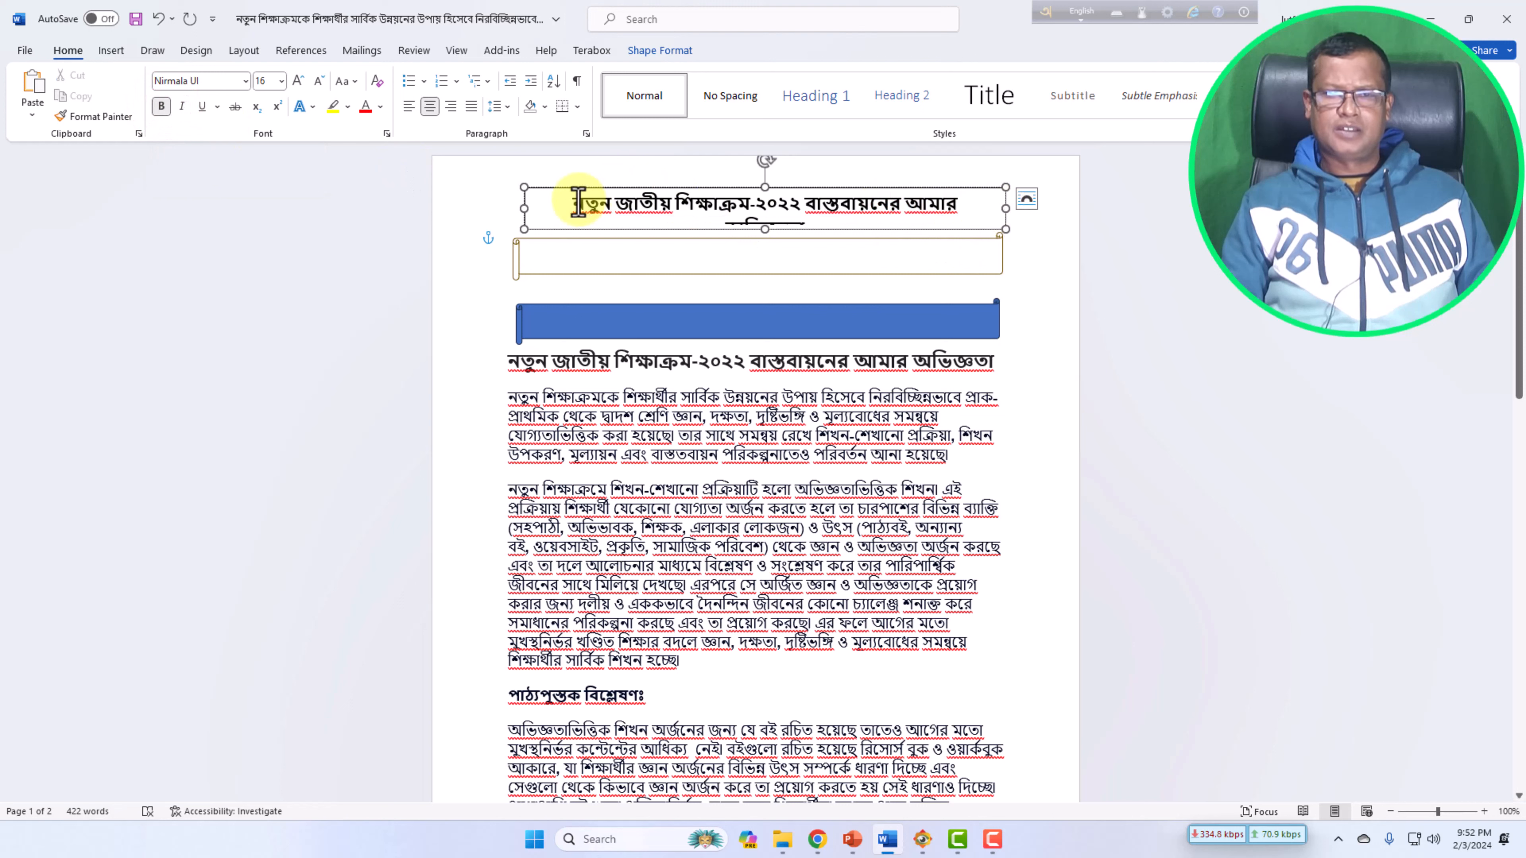
left_click_drag(577, 203, 837, 226)
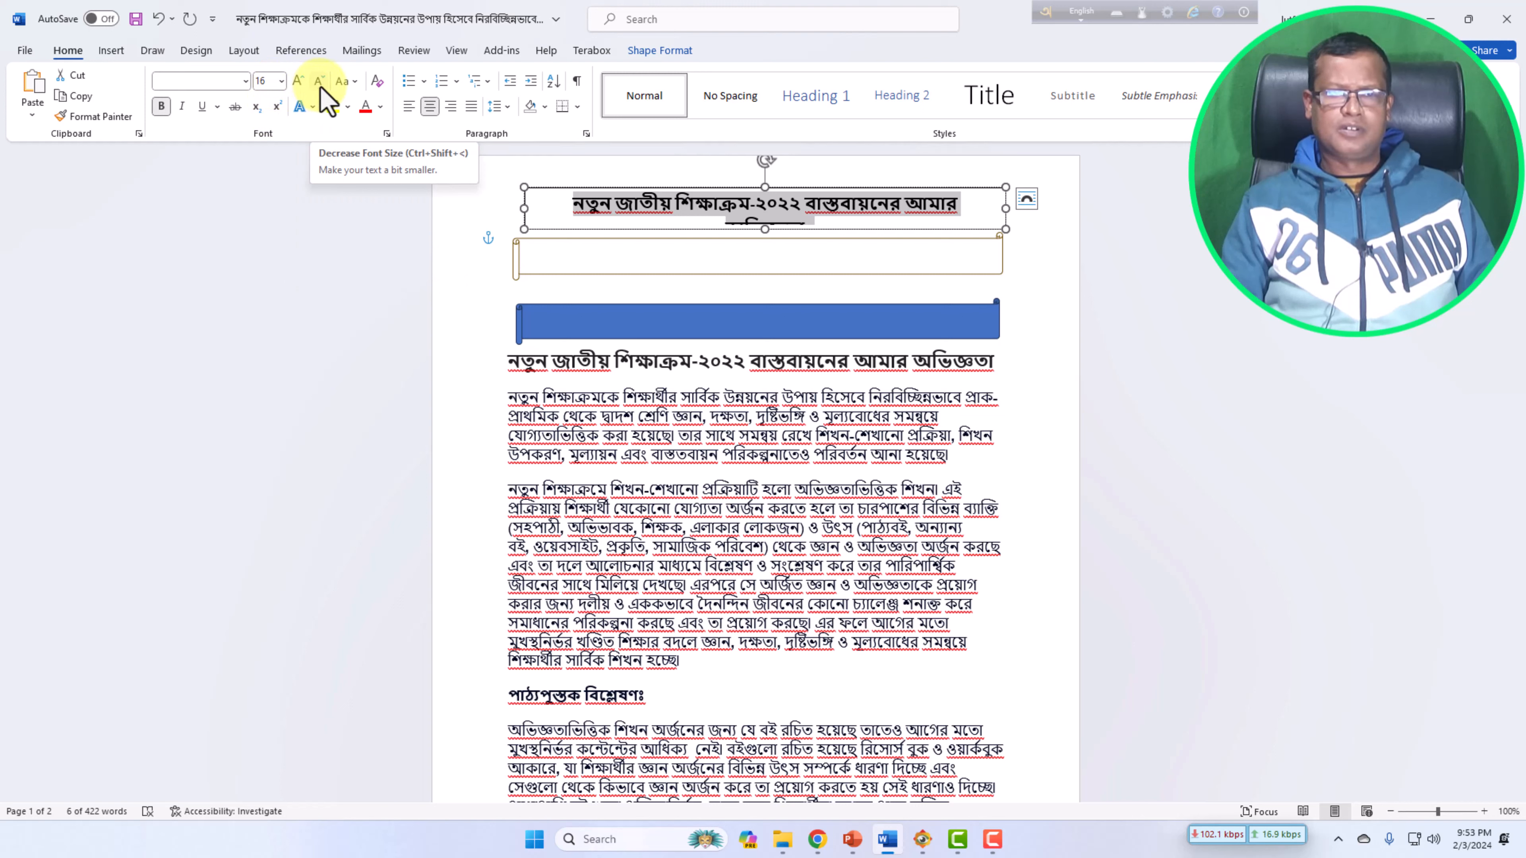
left_click(320, 83)
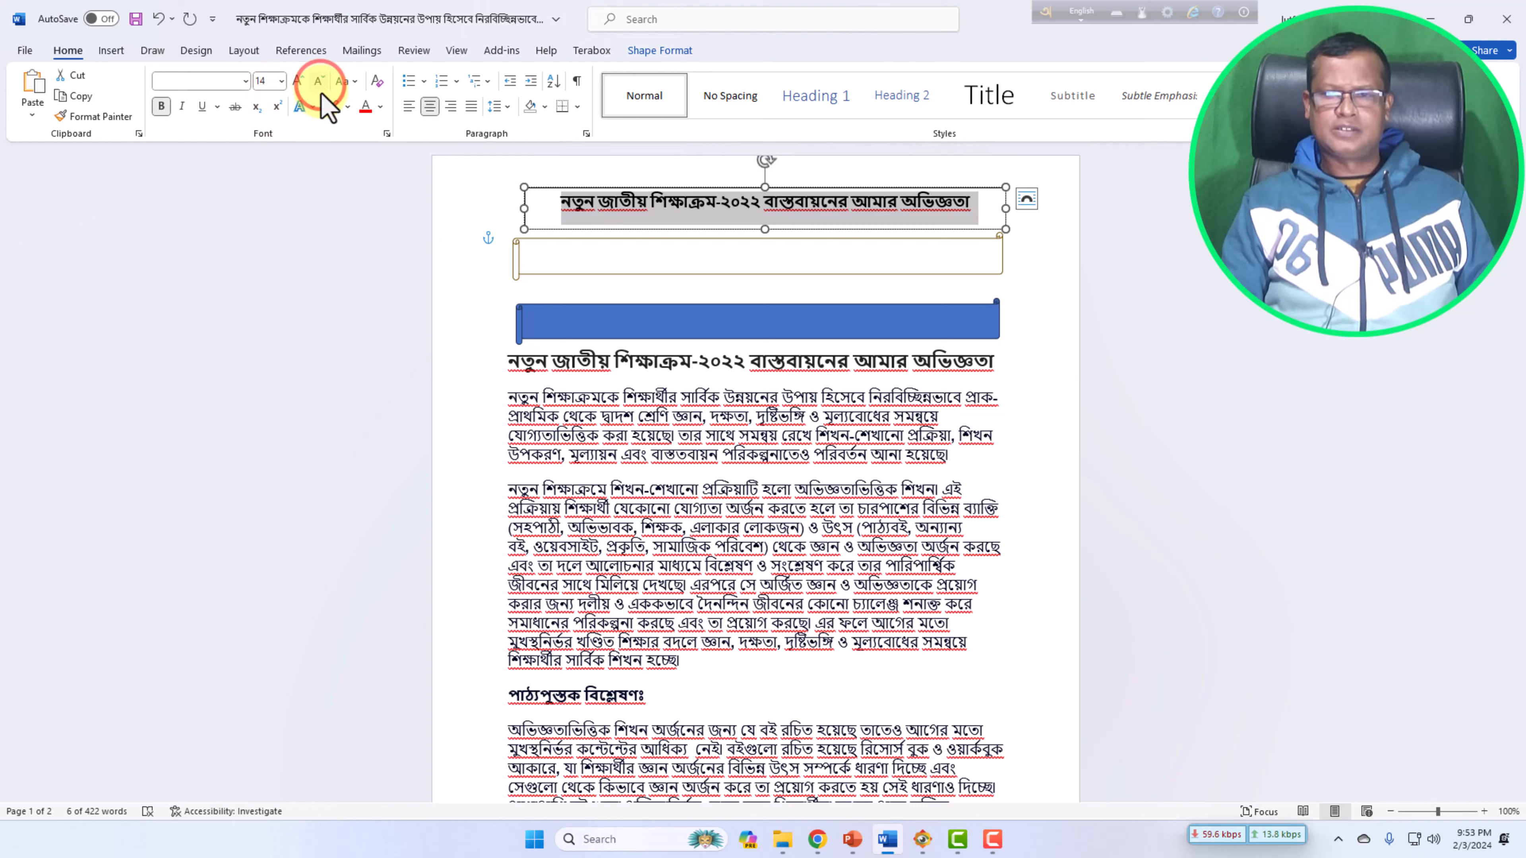
left_click(1029, 245)
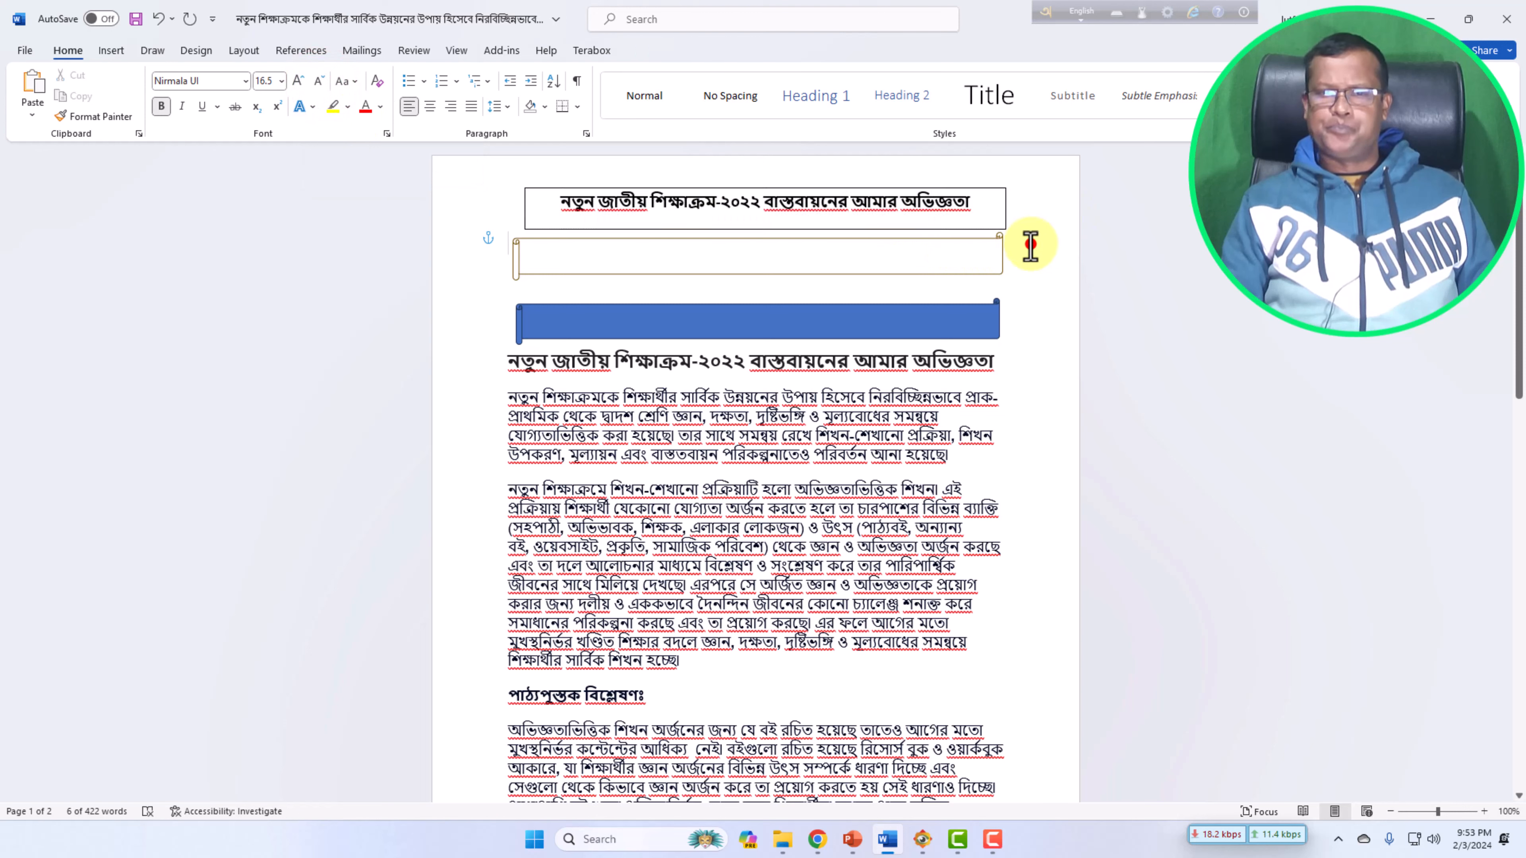
Move the text box onto the top scroll banner and narrow it to fit inside.
left_click(859, 211)
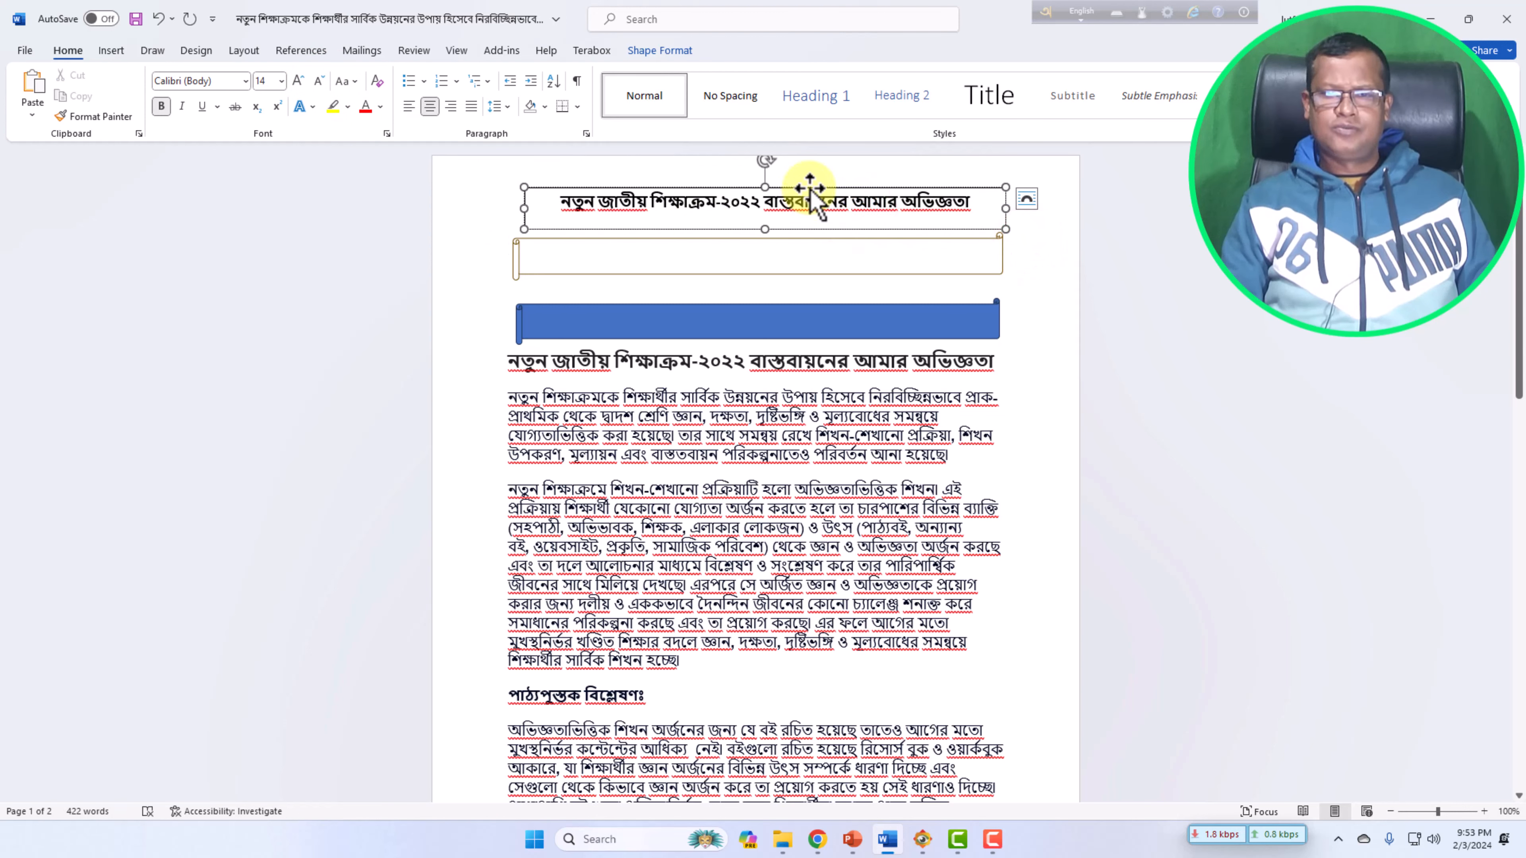
left_click_drag(810, 188, 805, 241)
left_click_drag(1000, 273, 859, 259)
left_click_drag(756, 247, 889, 275)
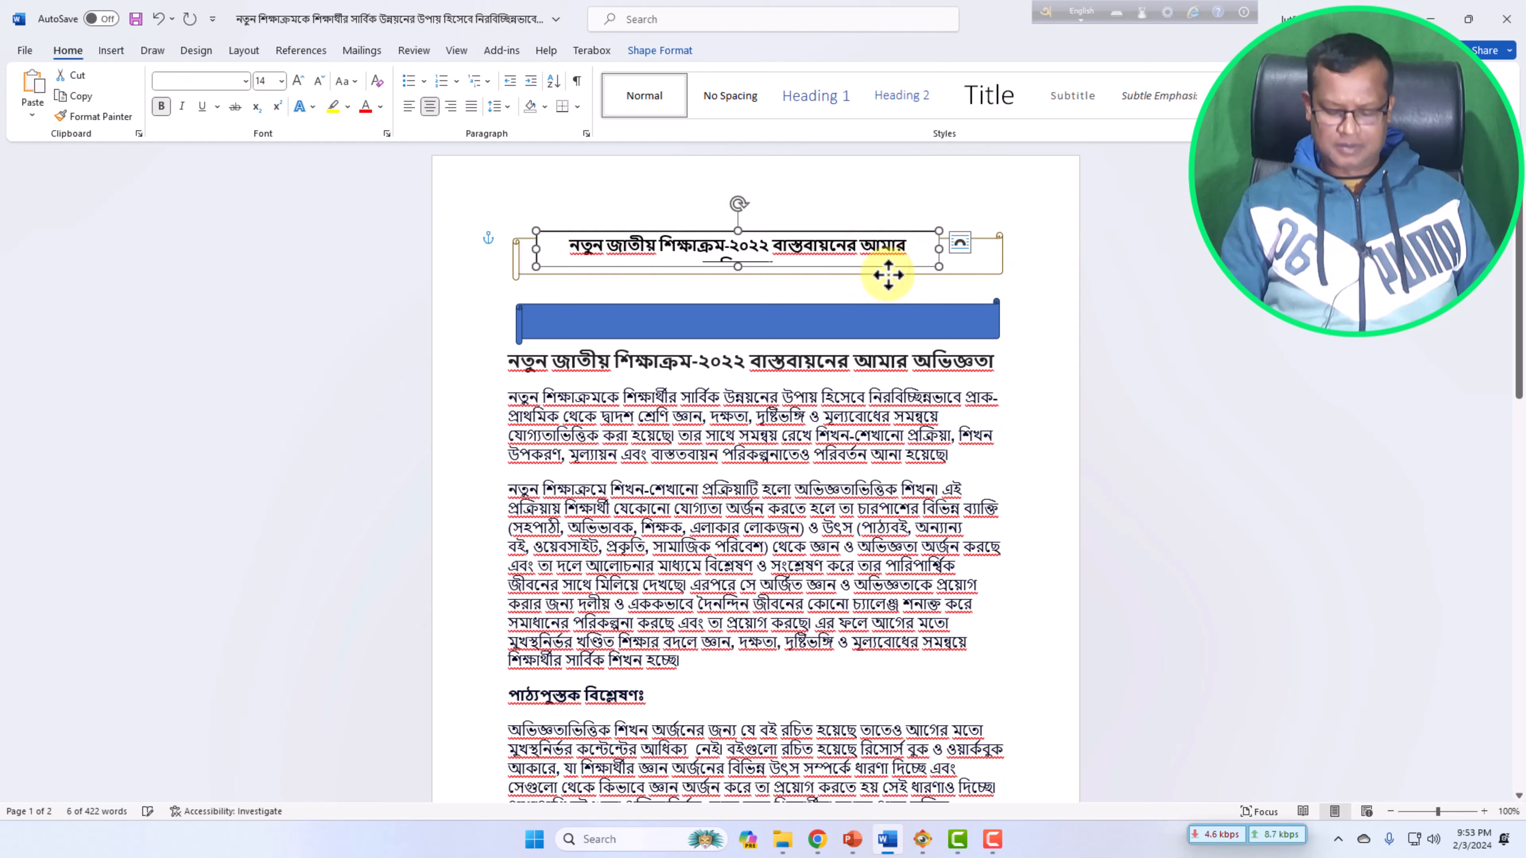
Nudge the text box down and to the right to center it on the banner.
key("Down")
key("Down")
key("Down")
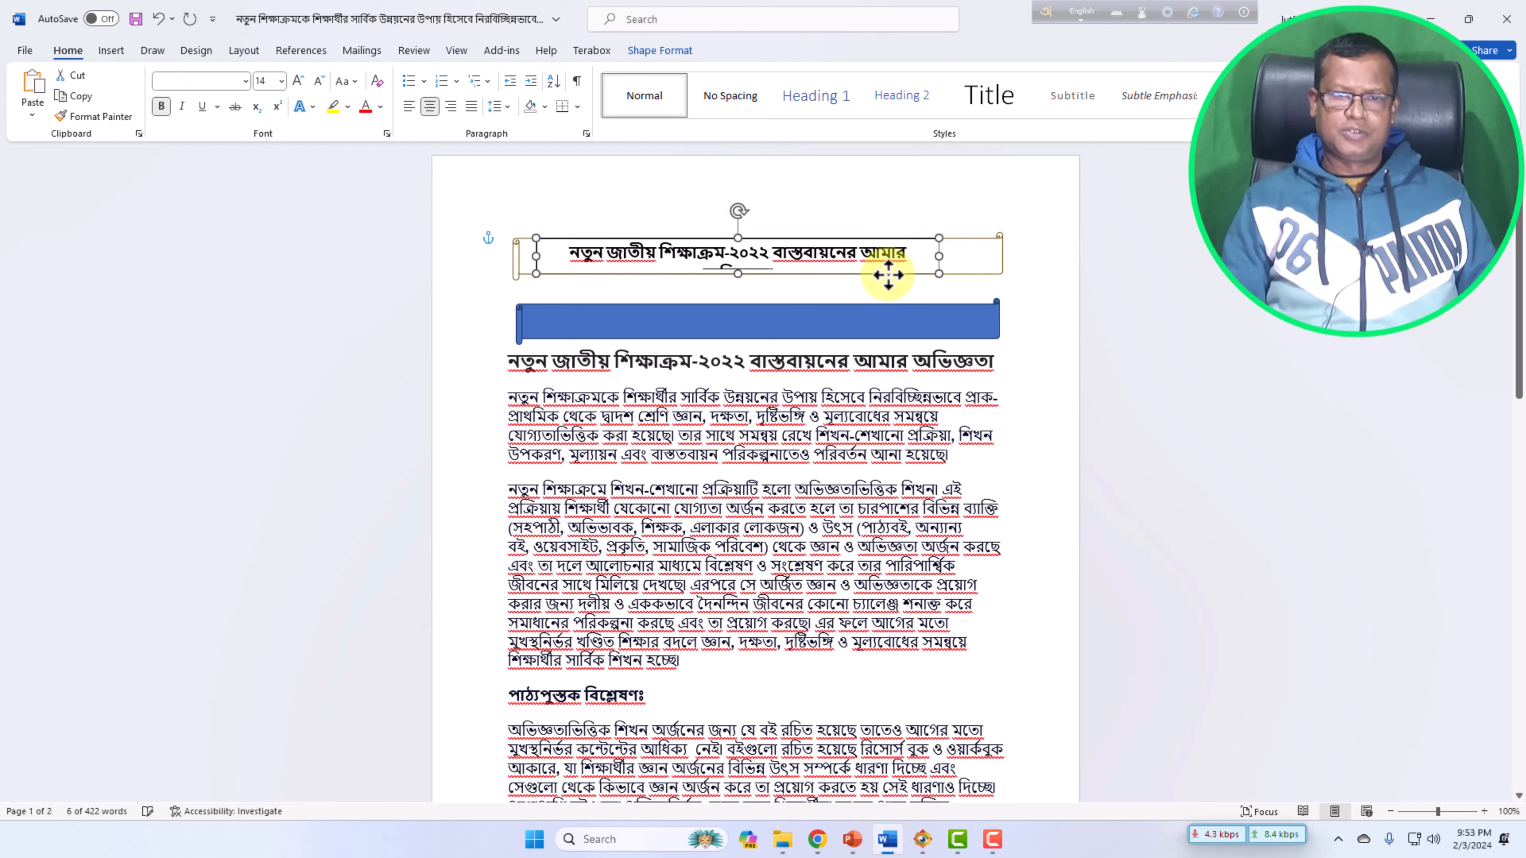
key("Down")
key("Down")
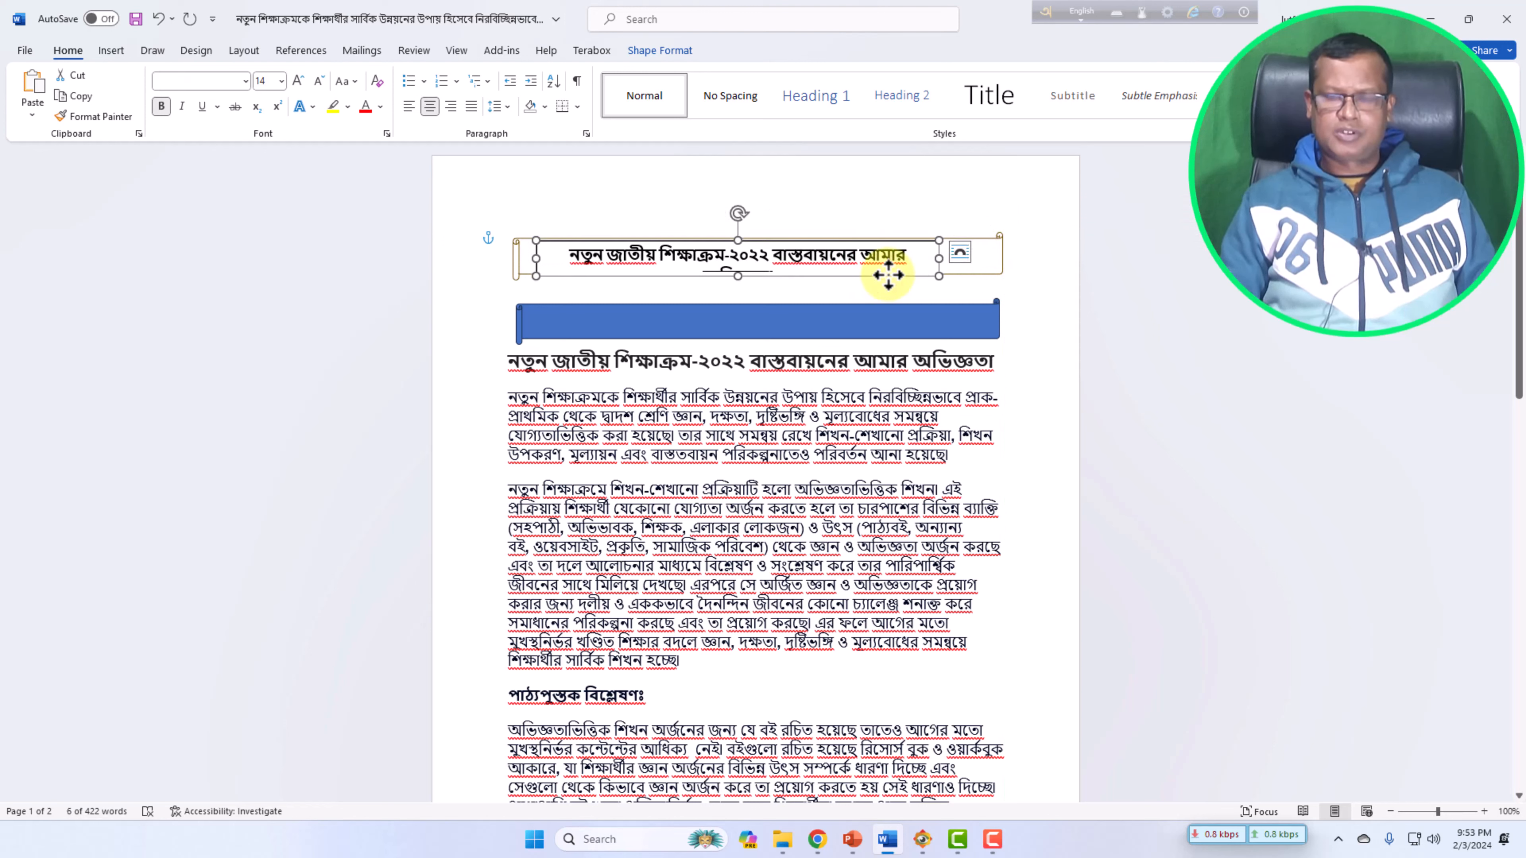
key("Right")
key("Right")
key("Right")
Open the Format Shape pane for the text box and widen the box so the heading fits on one line.
left_click(887, 202)
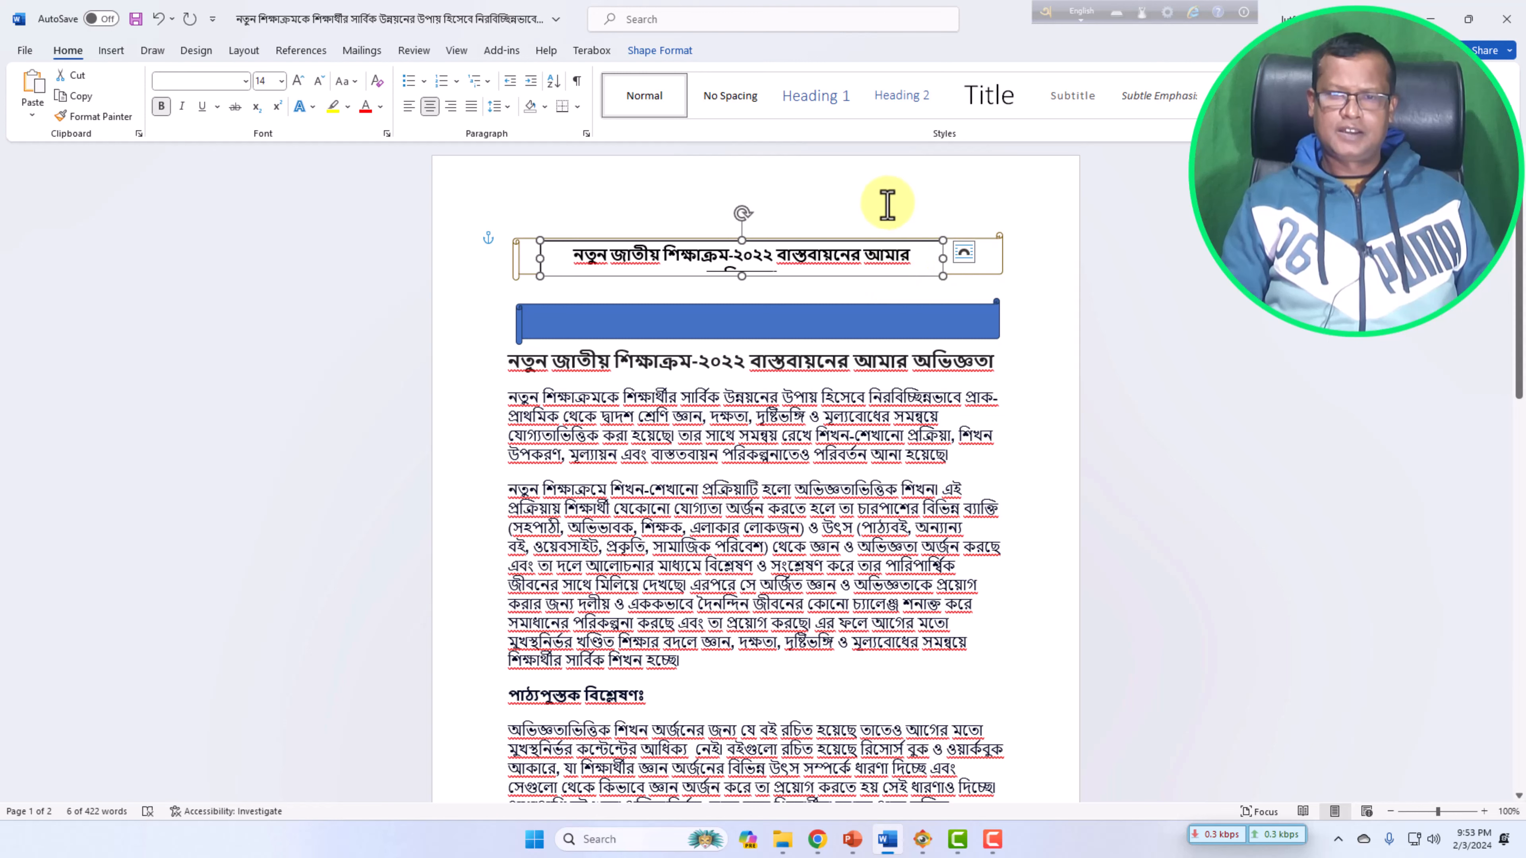
left_click(580, 278)
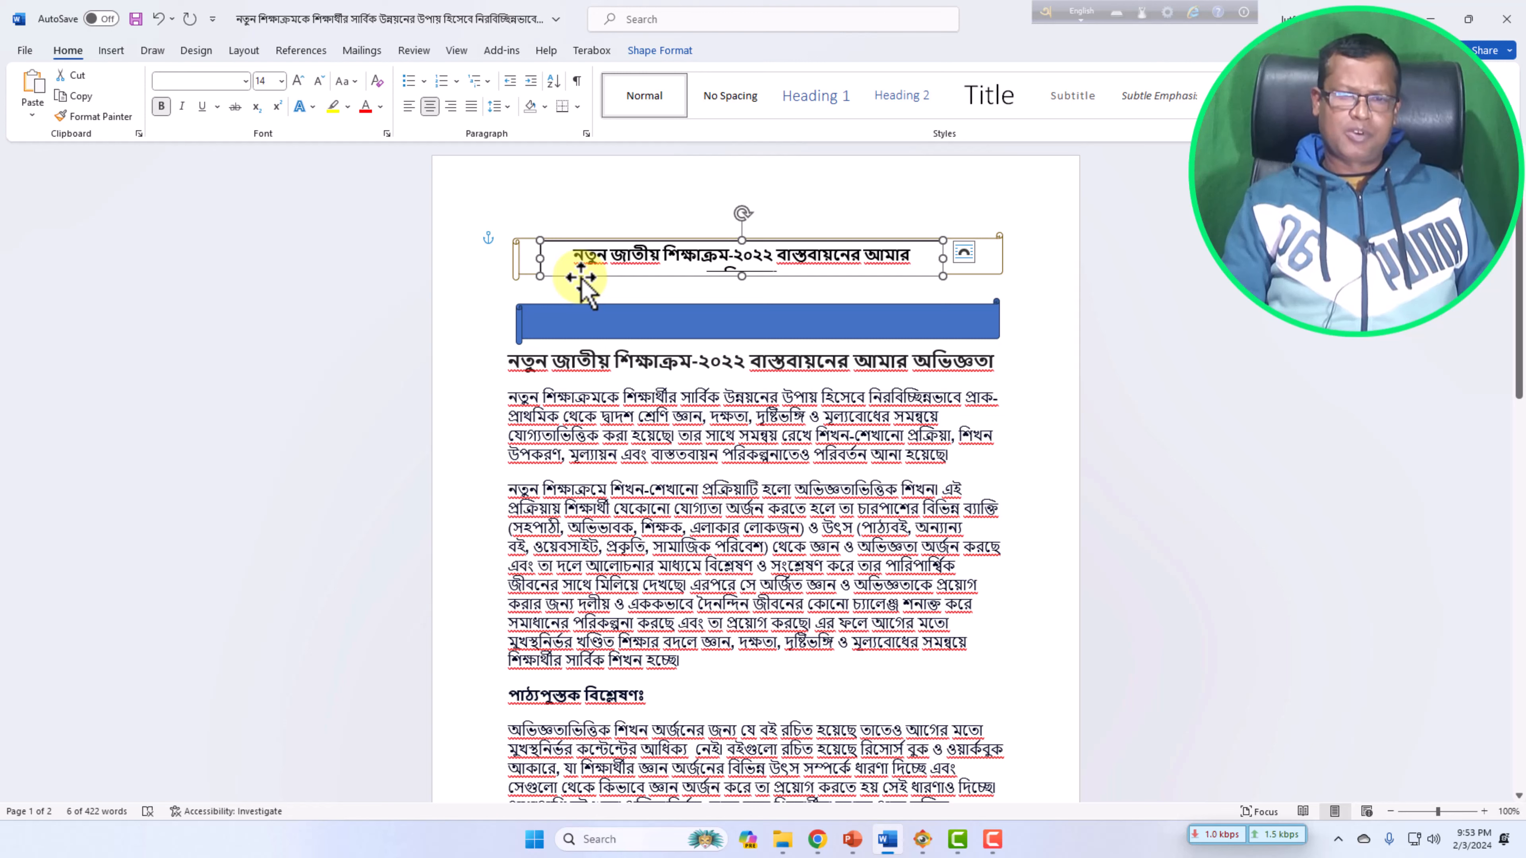
right_click(582, 287)
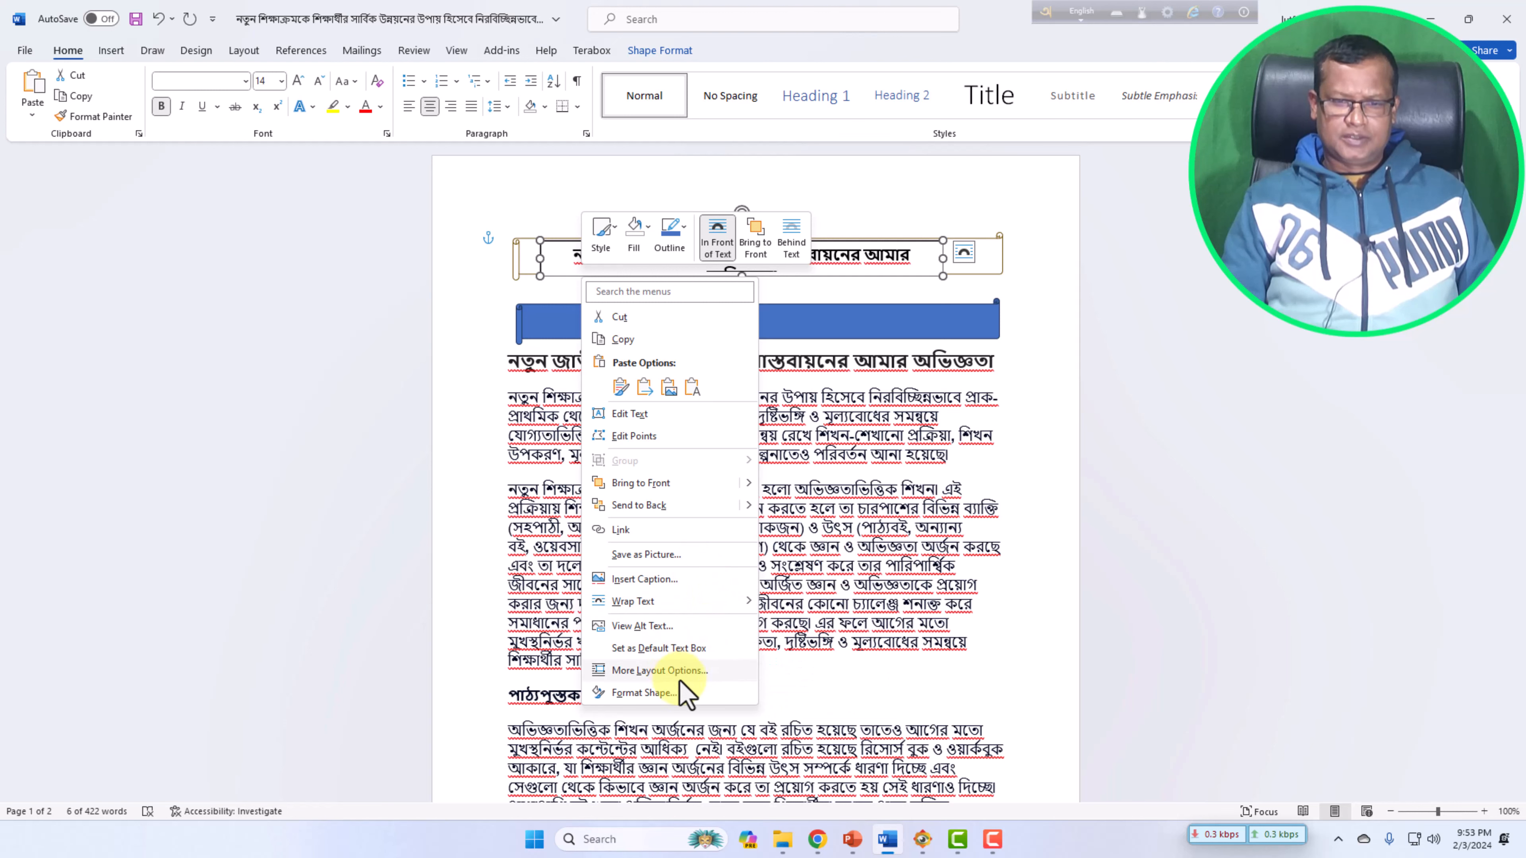
left_click(666, 693)
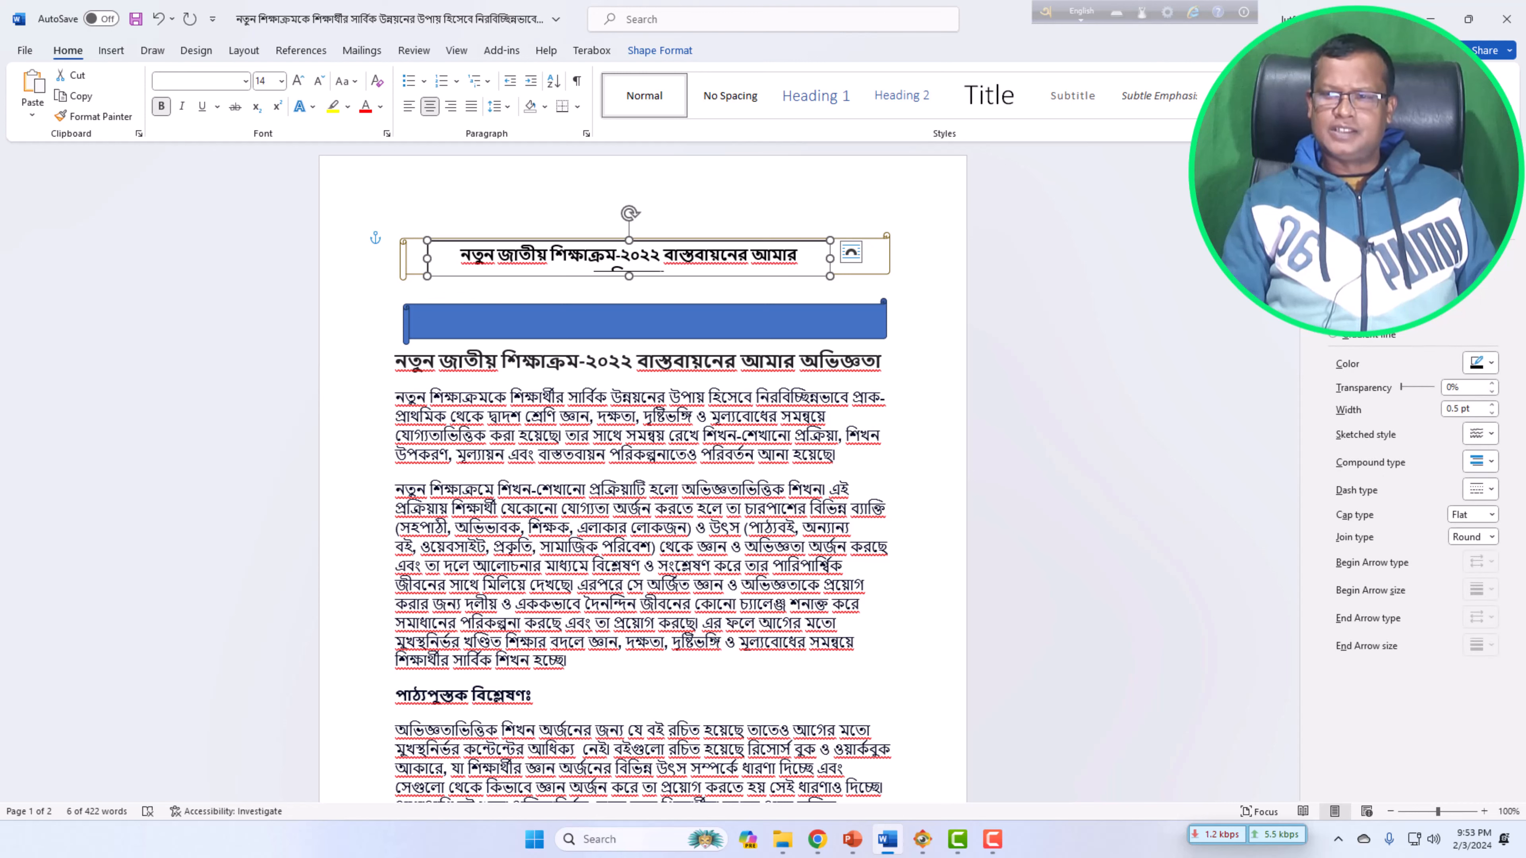
left_click(789, 200)
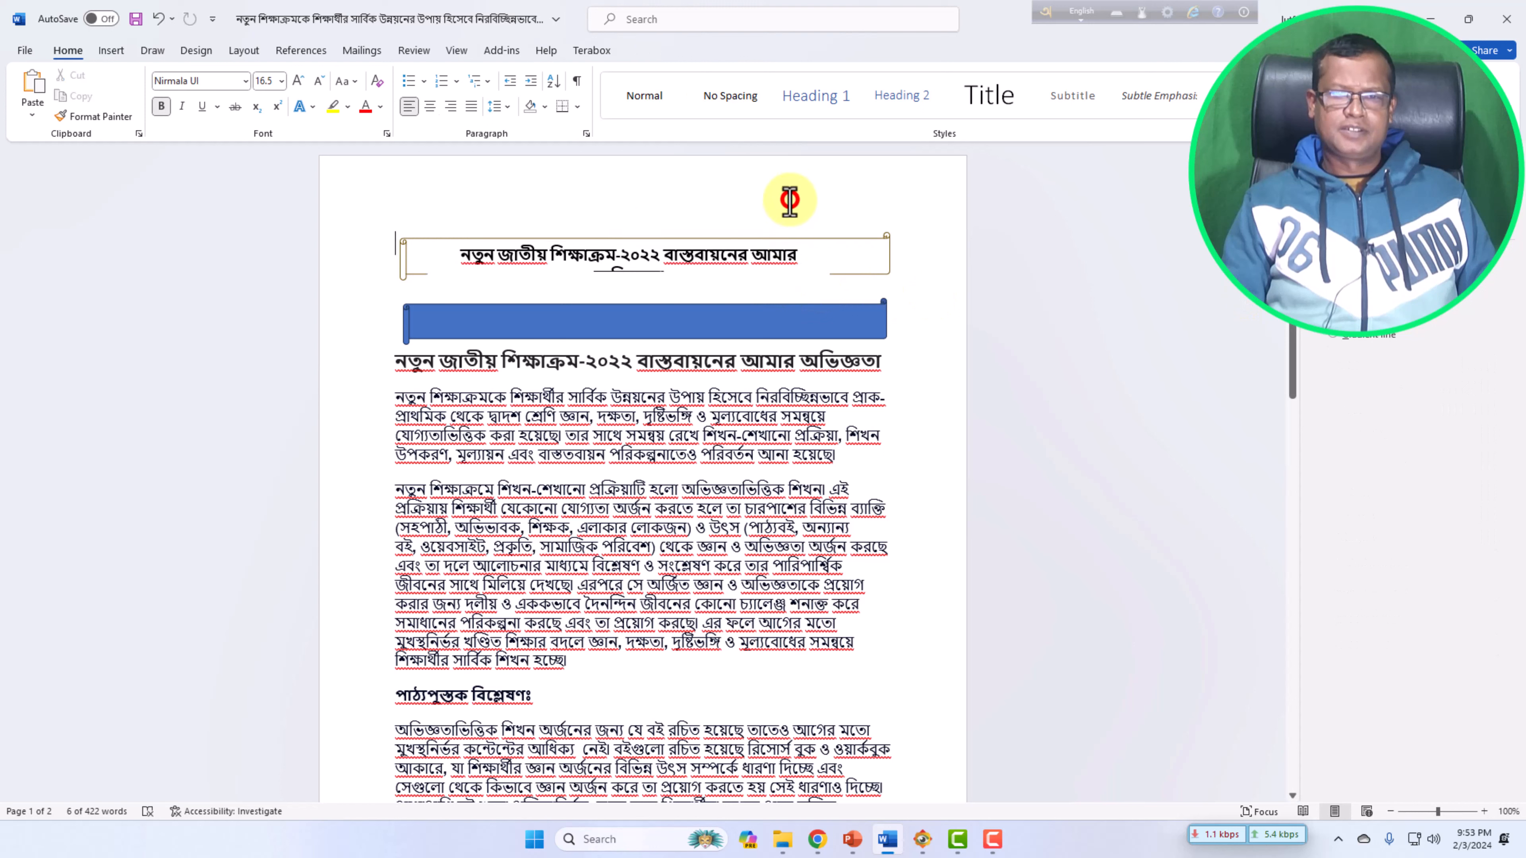
left_click(749, 263)
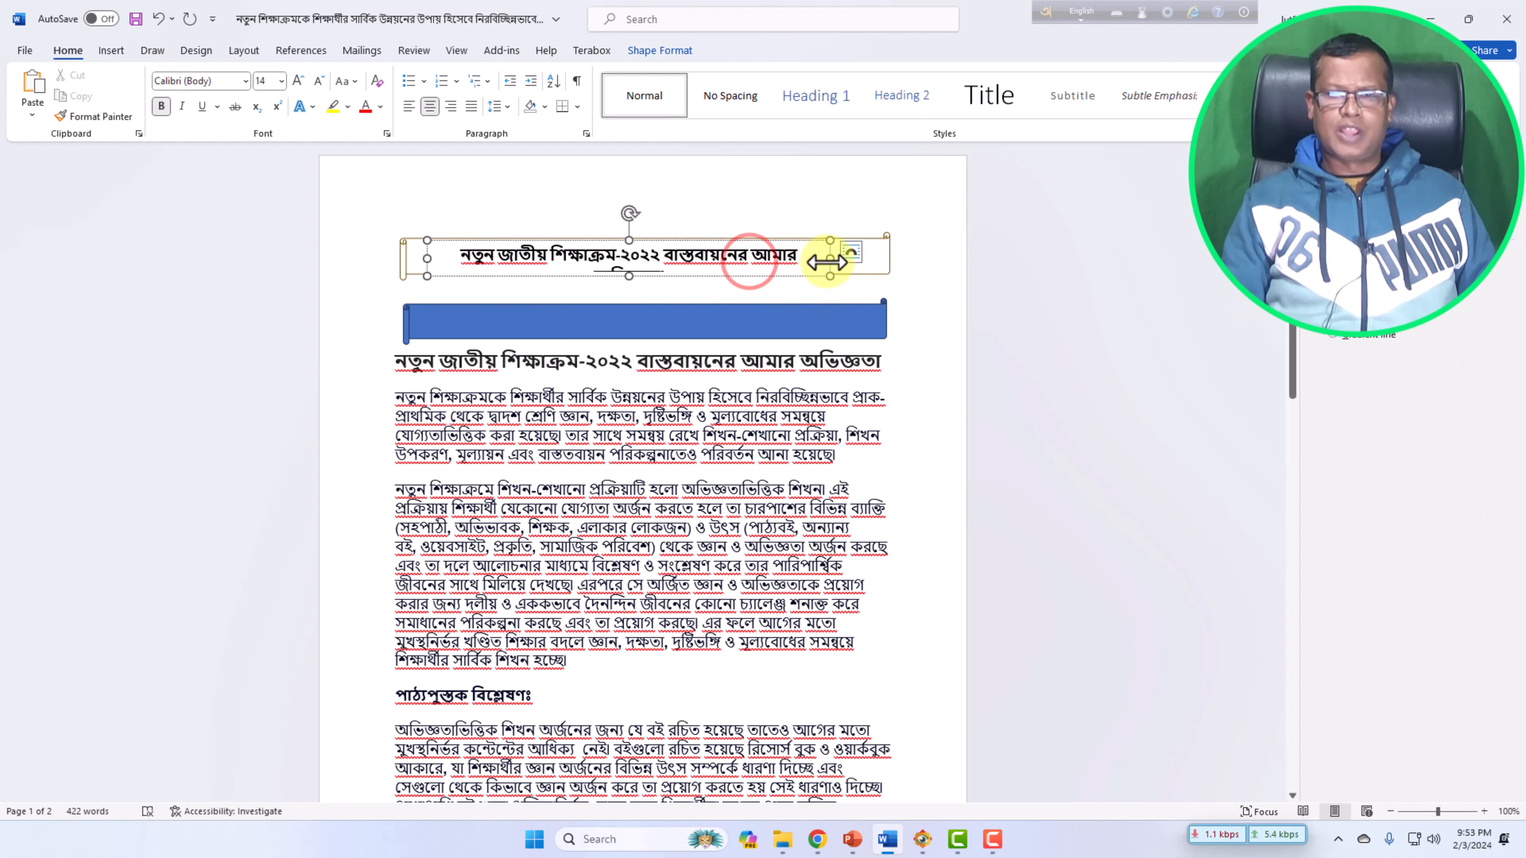
left_click_drag(829, 260, 867, 257)
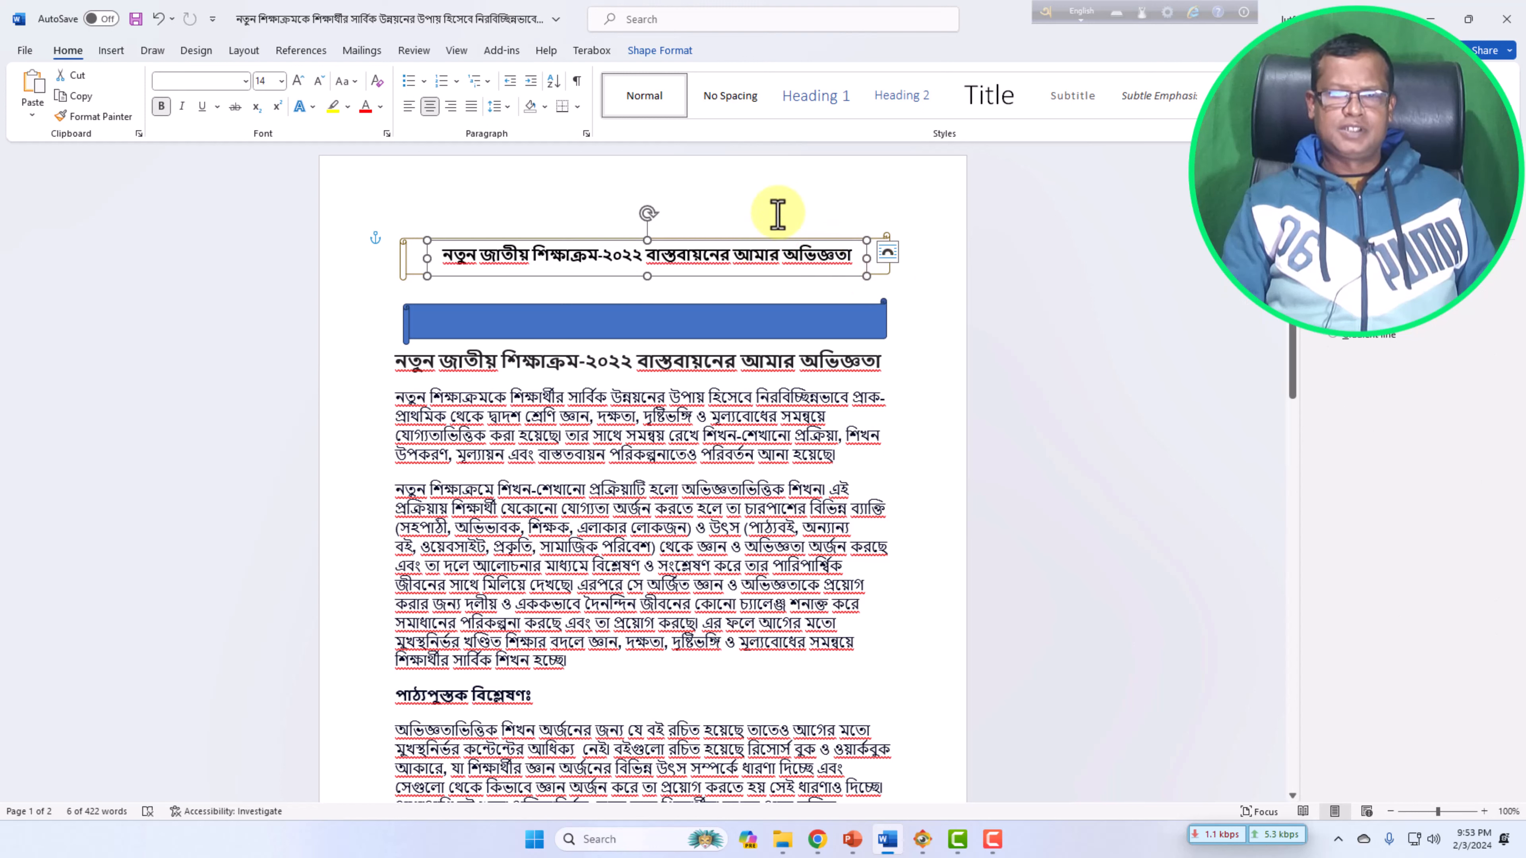
left_click(794, 170)
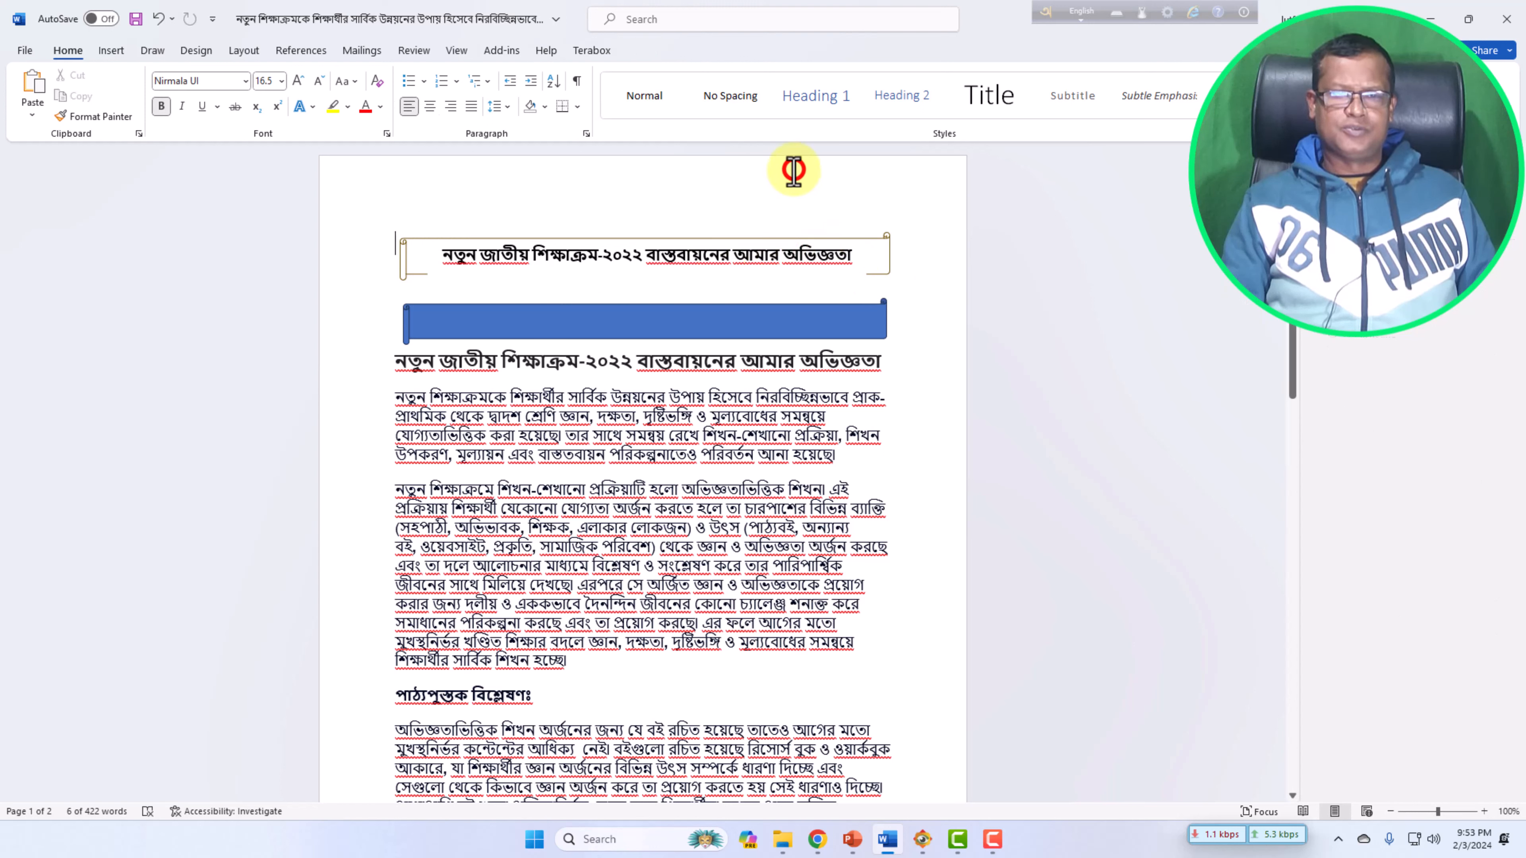
Select the top scroll banner shape and extend its left edge slightly outward.
left_click(681, 255)
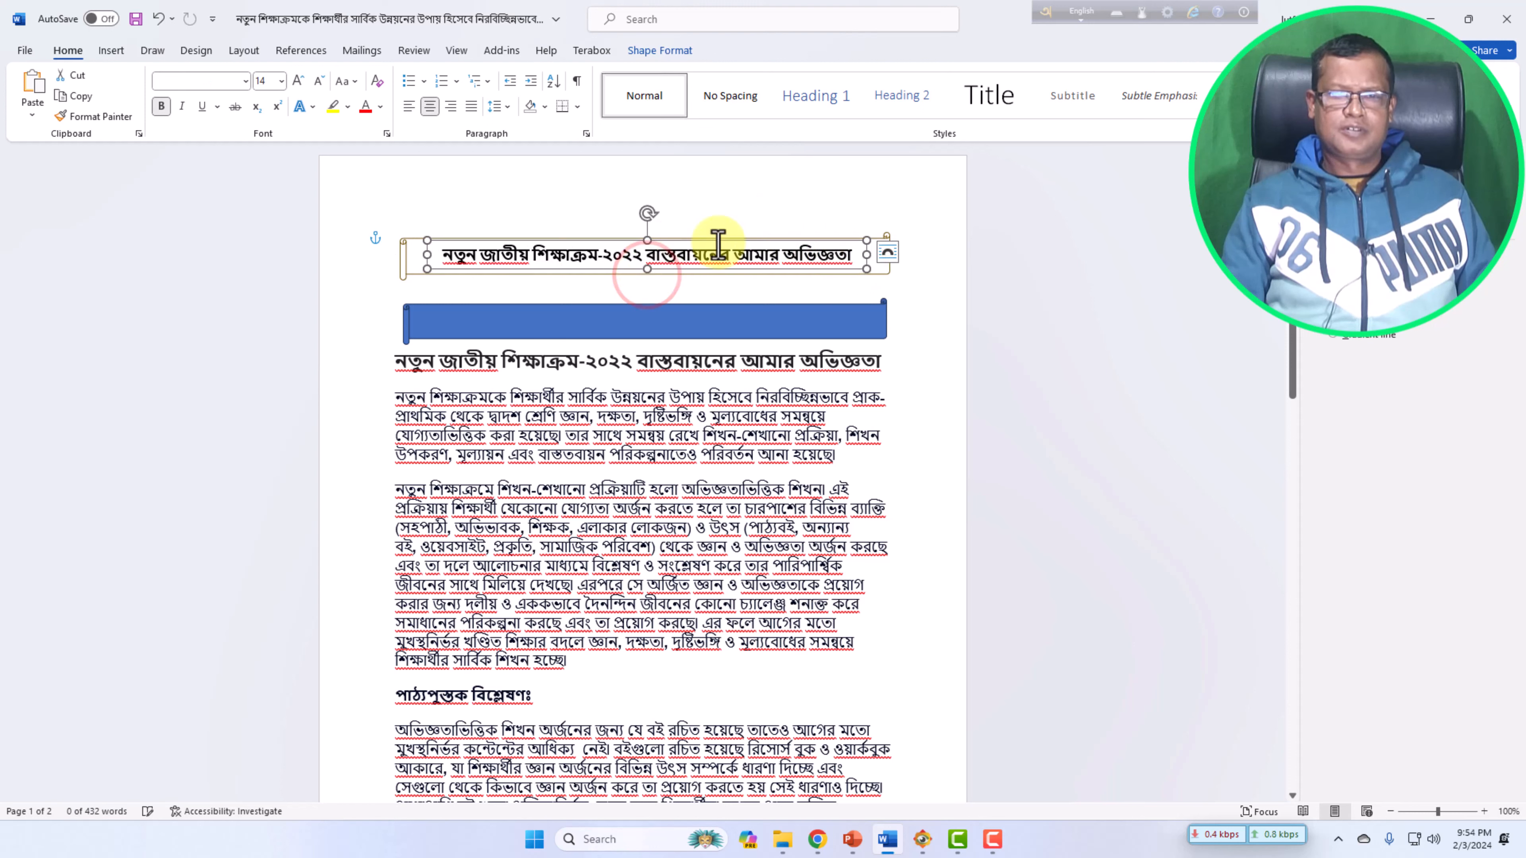
left_click(755, 217)
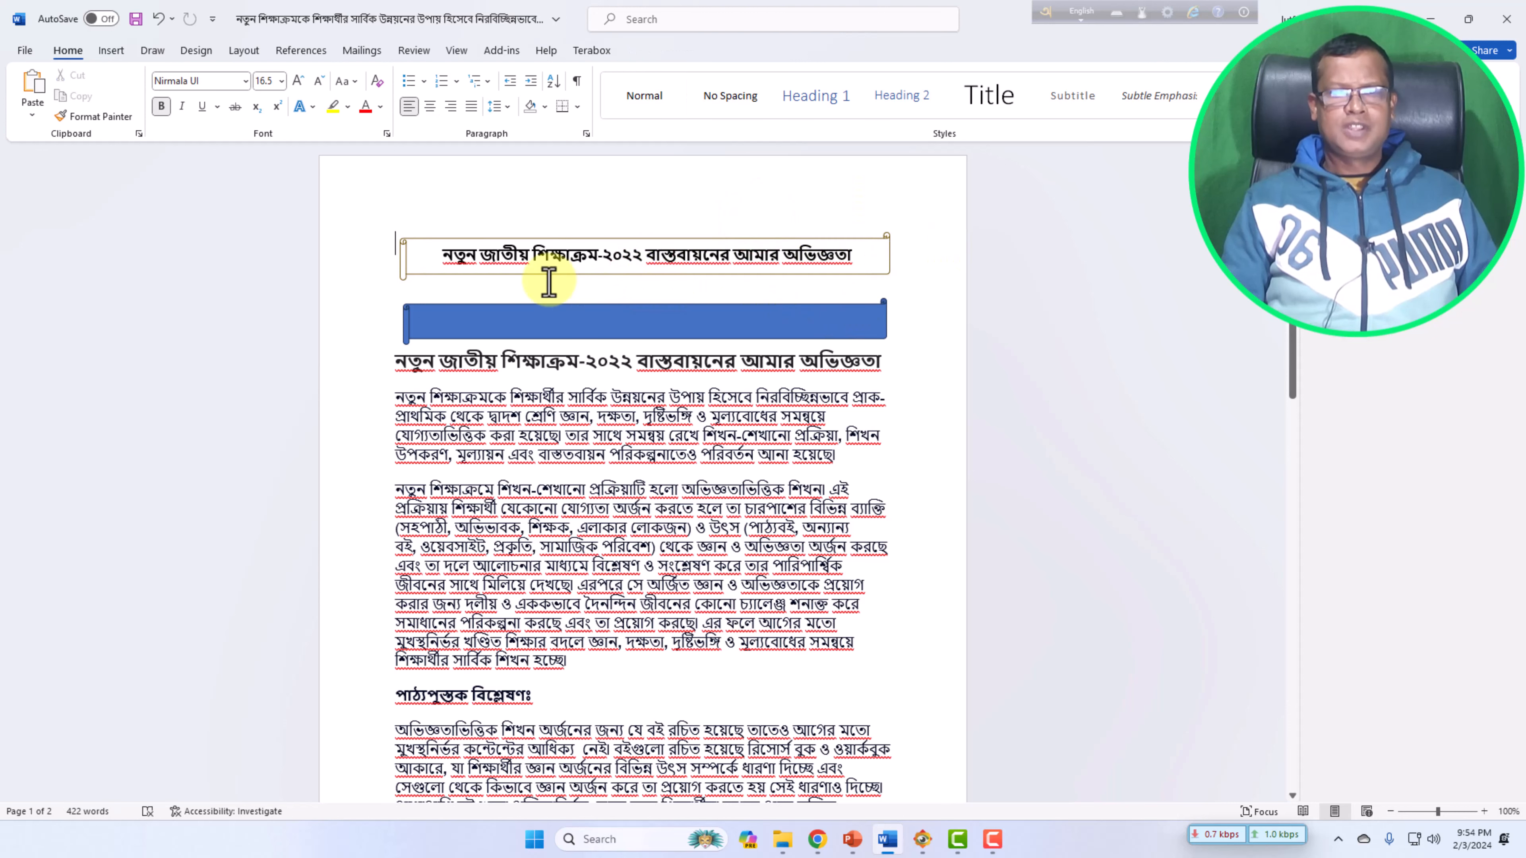
left_click(446, 244)
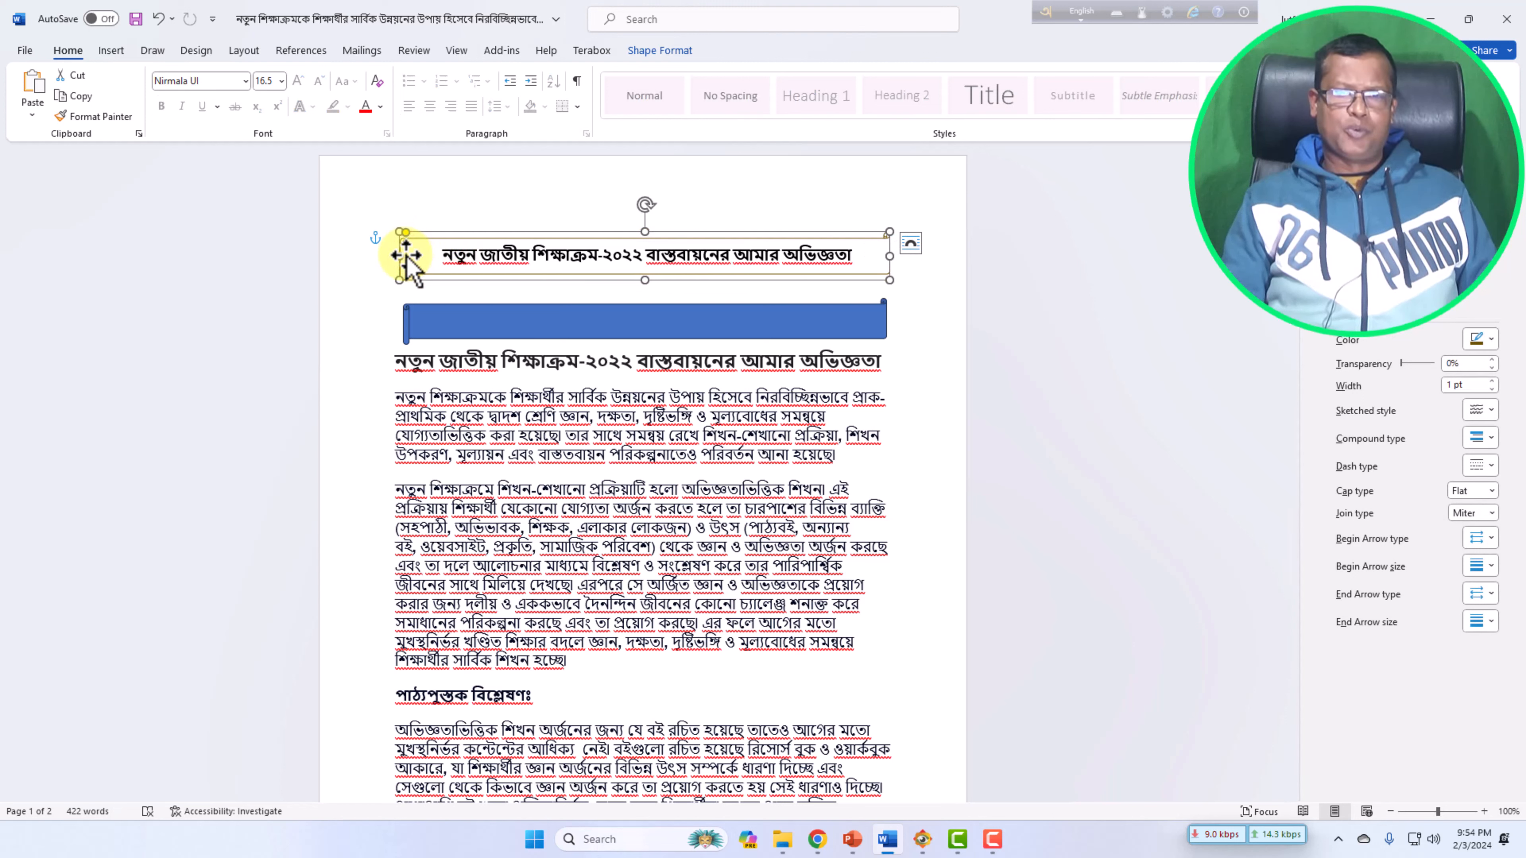
left_click(665, 51)
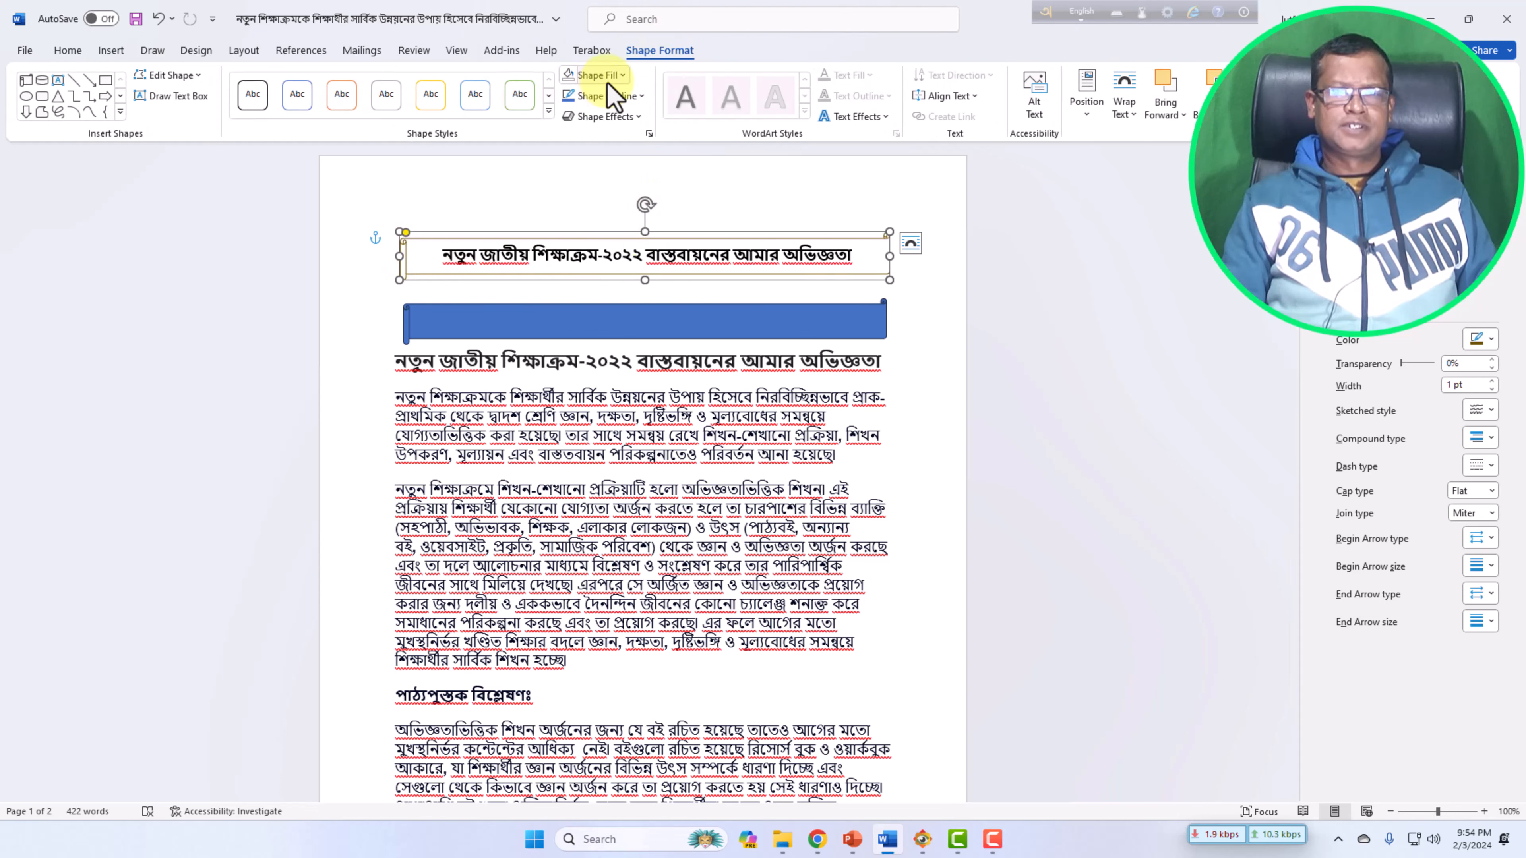
left_click(695, 278)
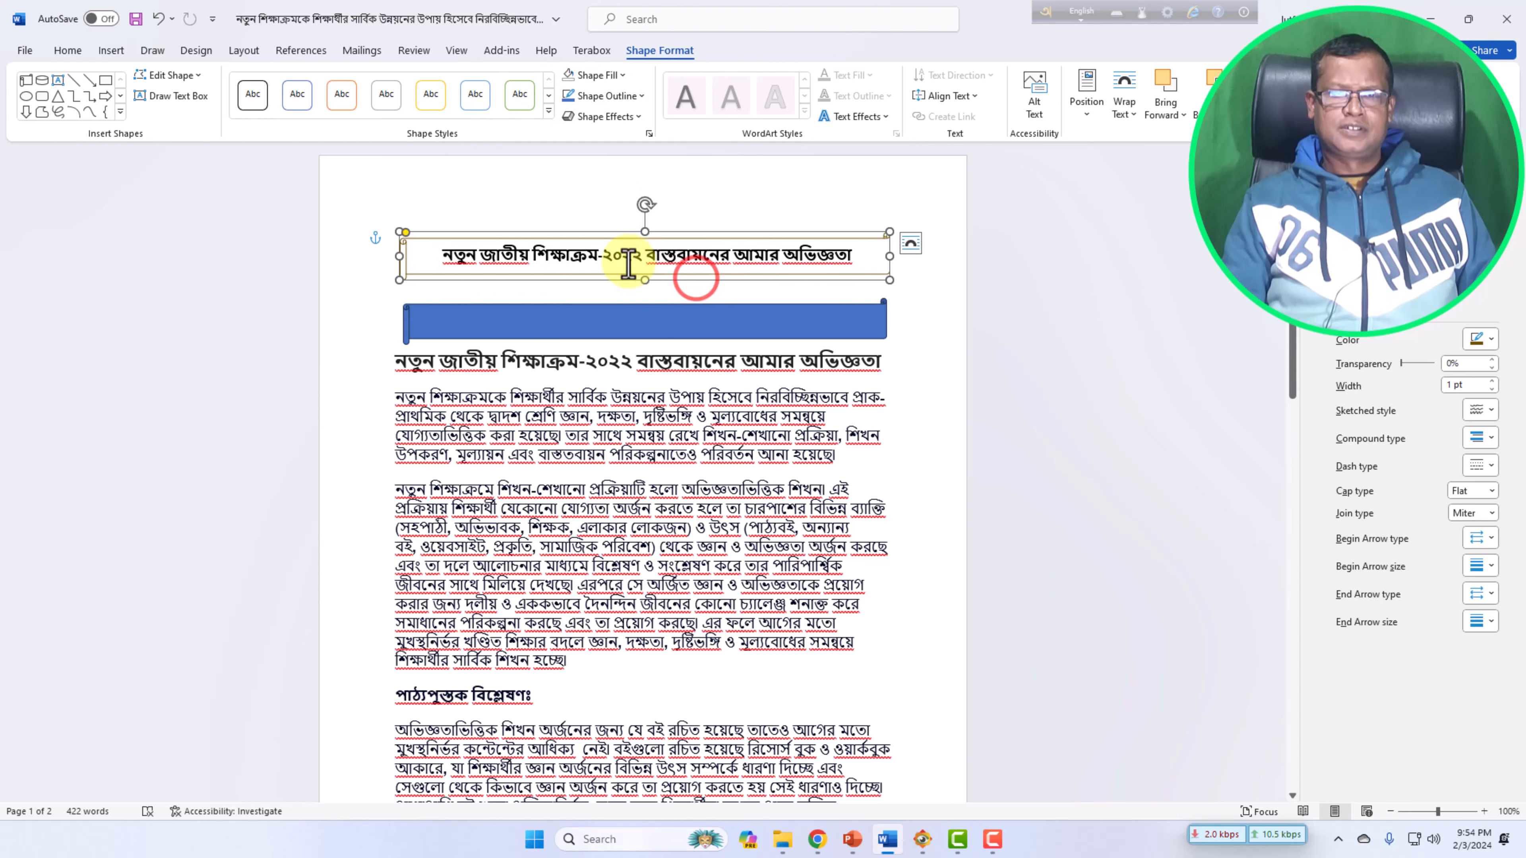
left_click(427, 278)
left_click(416, 293)
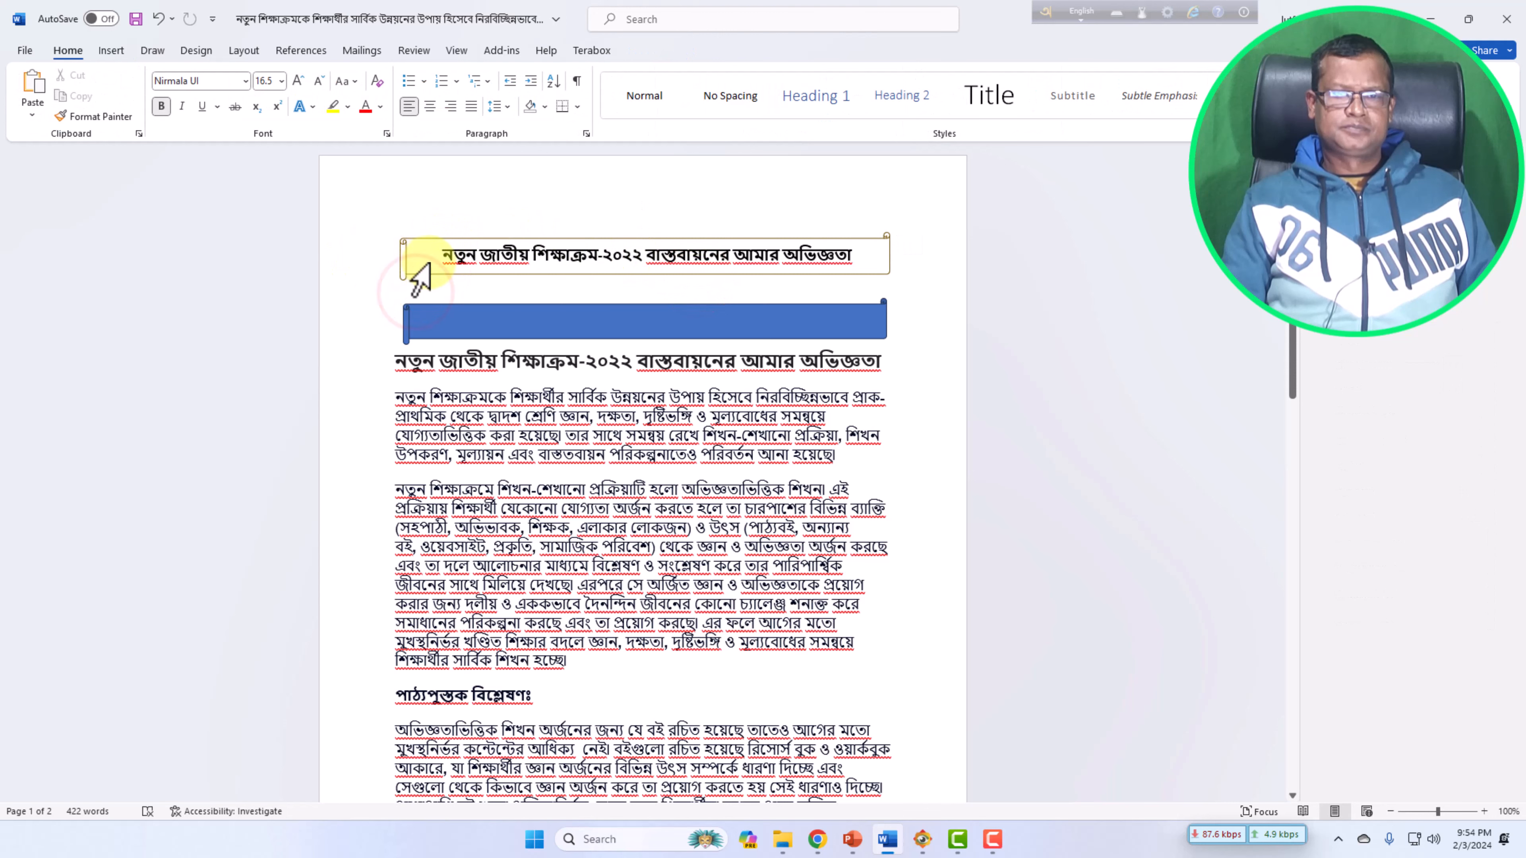
left_click(399, 251)
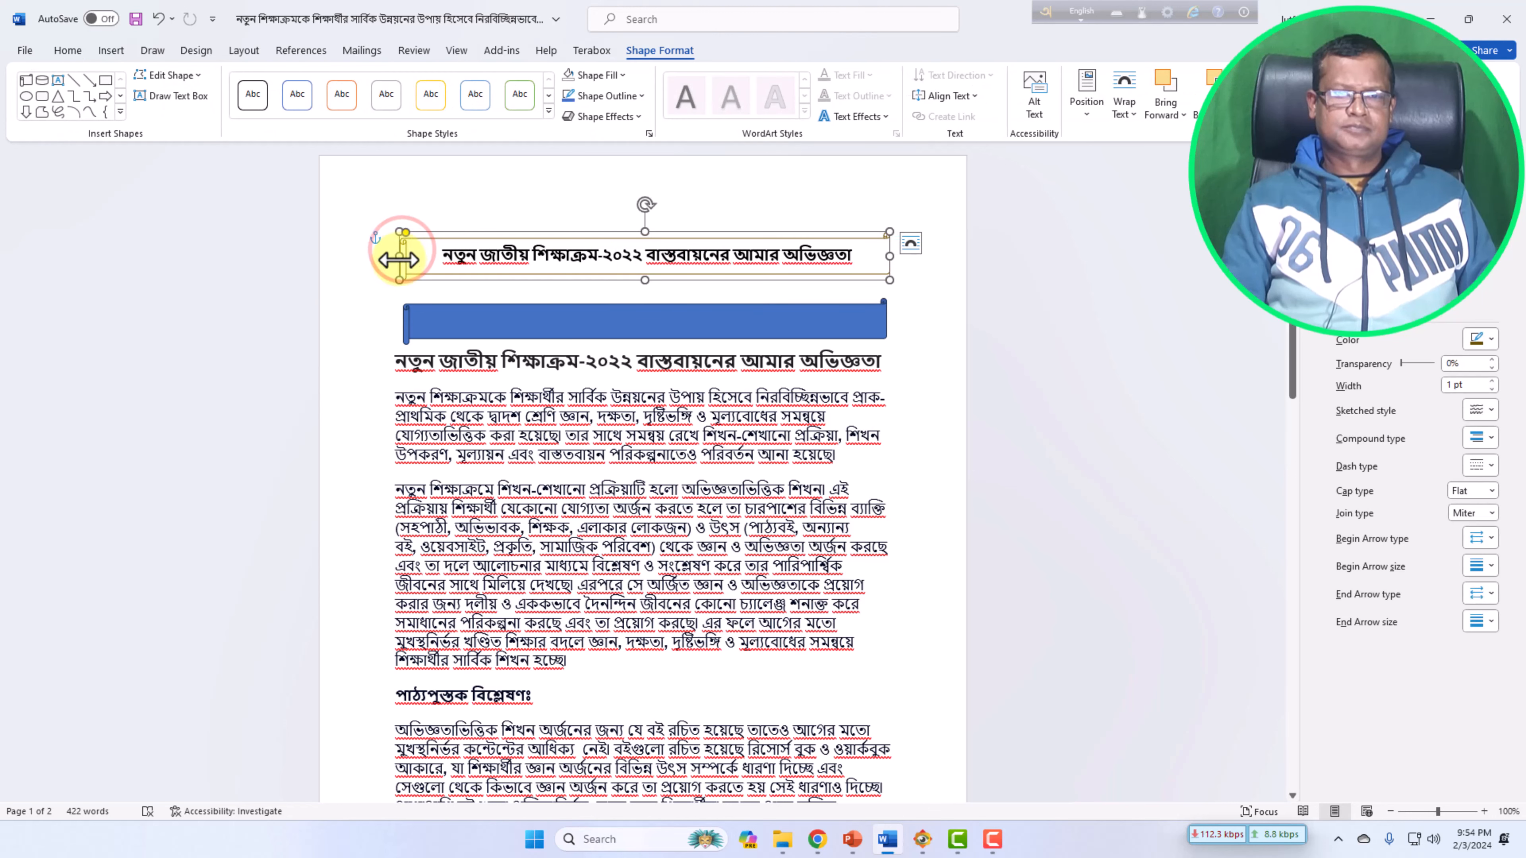
left_click_drag(398, 260, 393, 258)
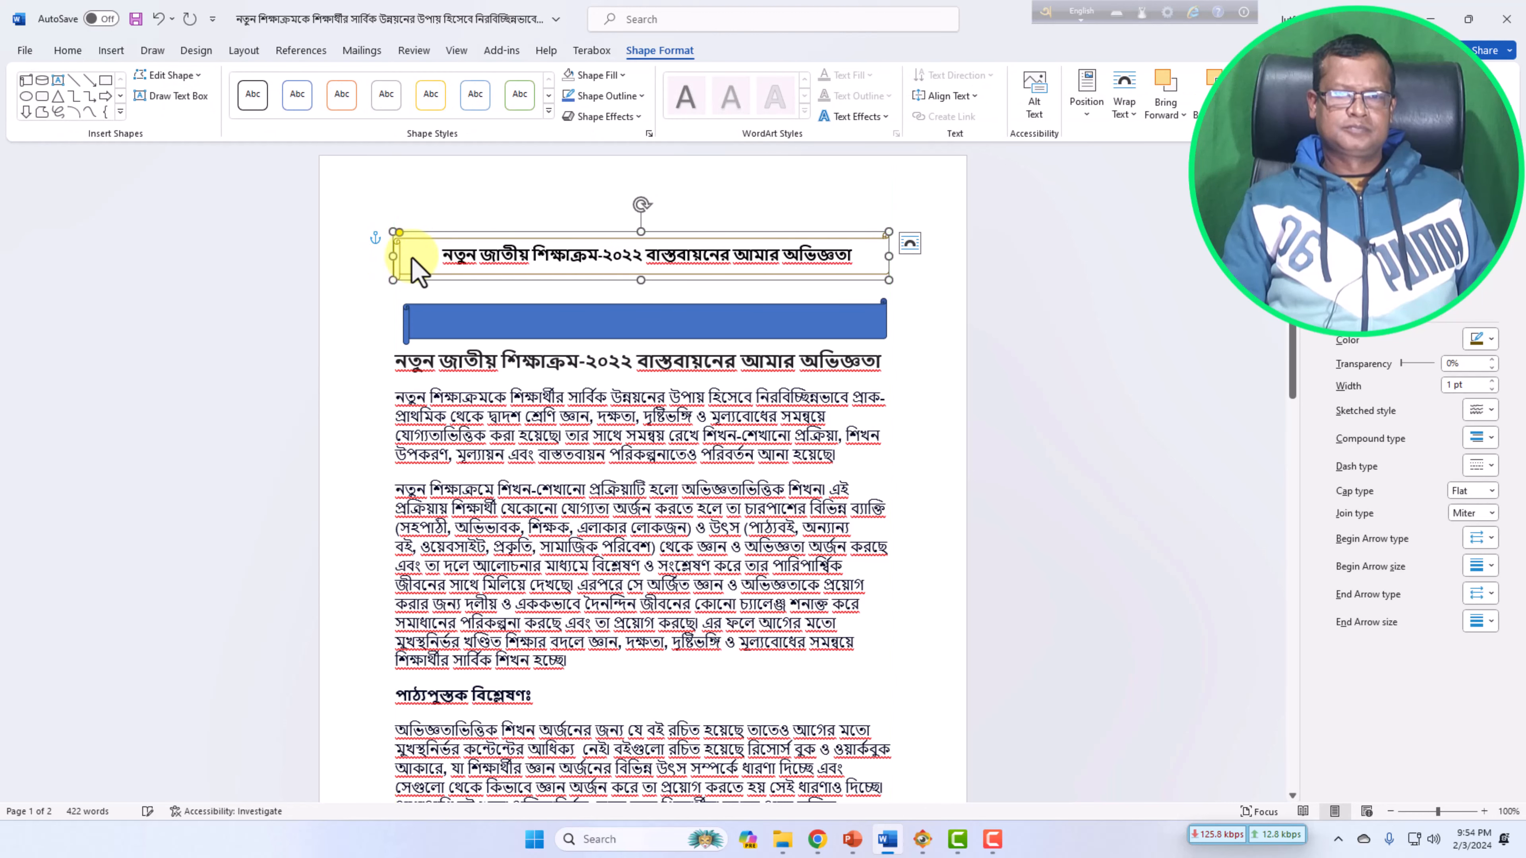
Set the top scroll banner's outline colour to black.
left_click(416, 256)
left_click(457, 256)
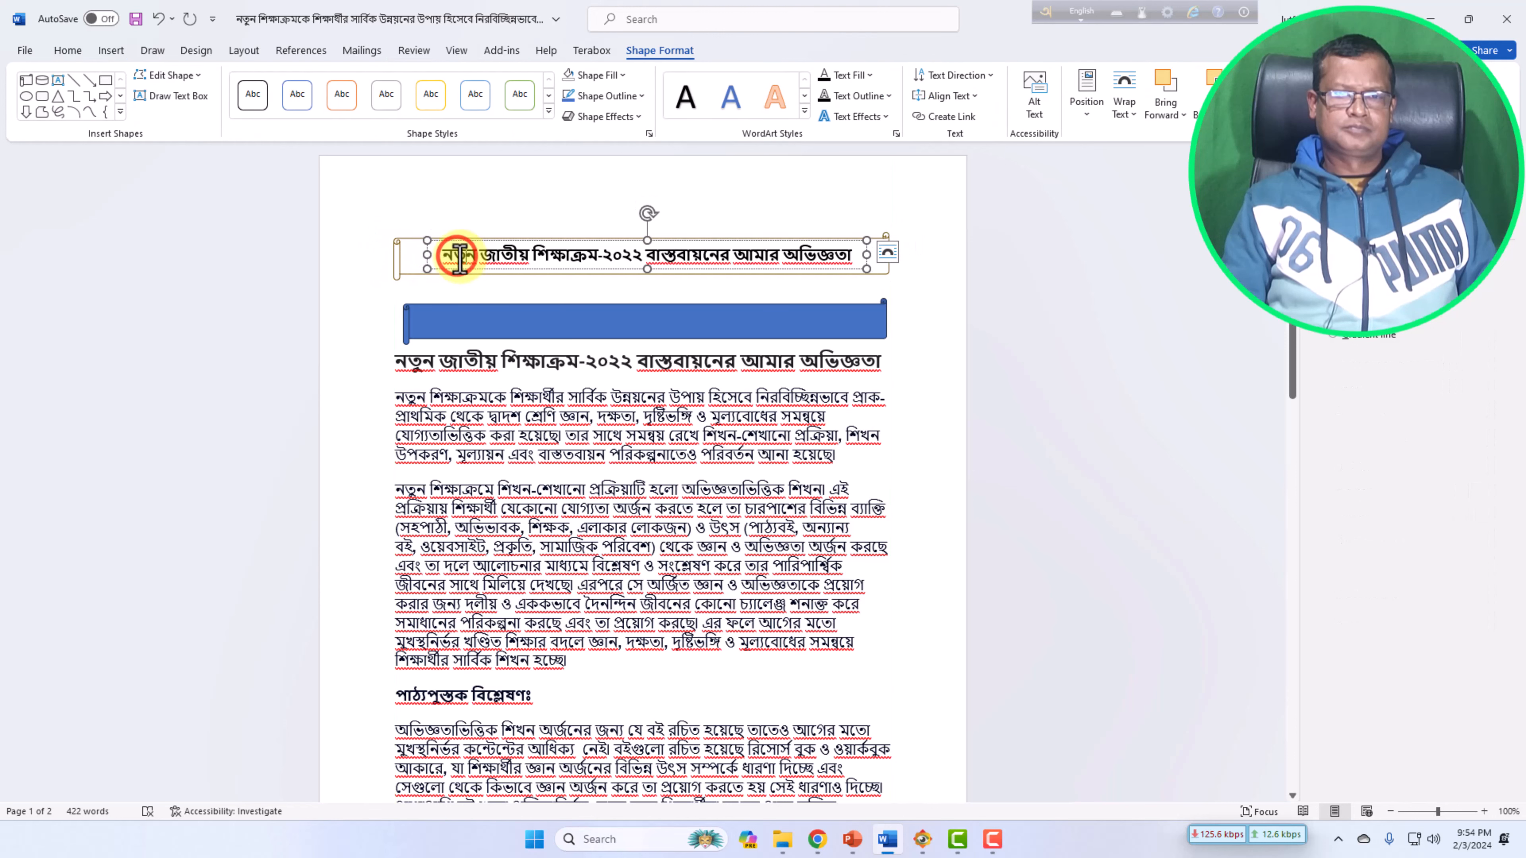
left_click(400, 261)
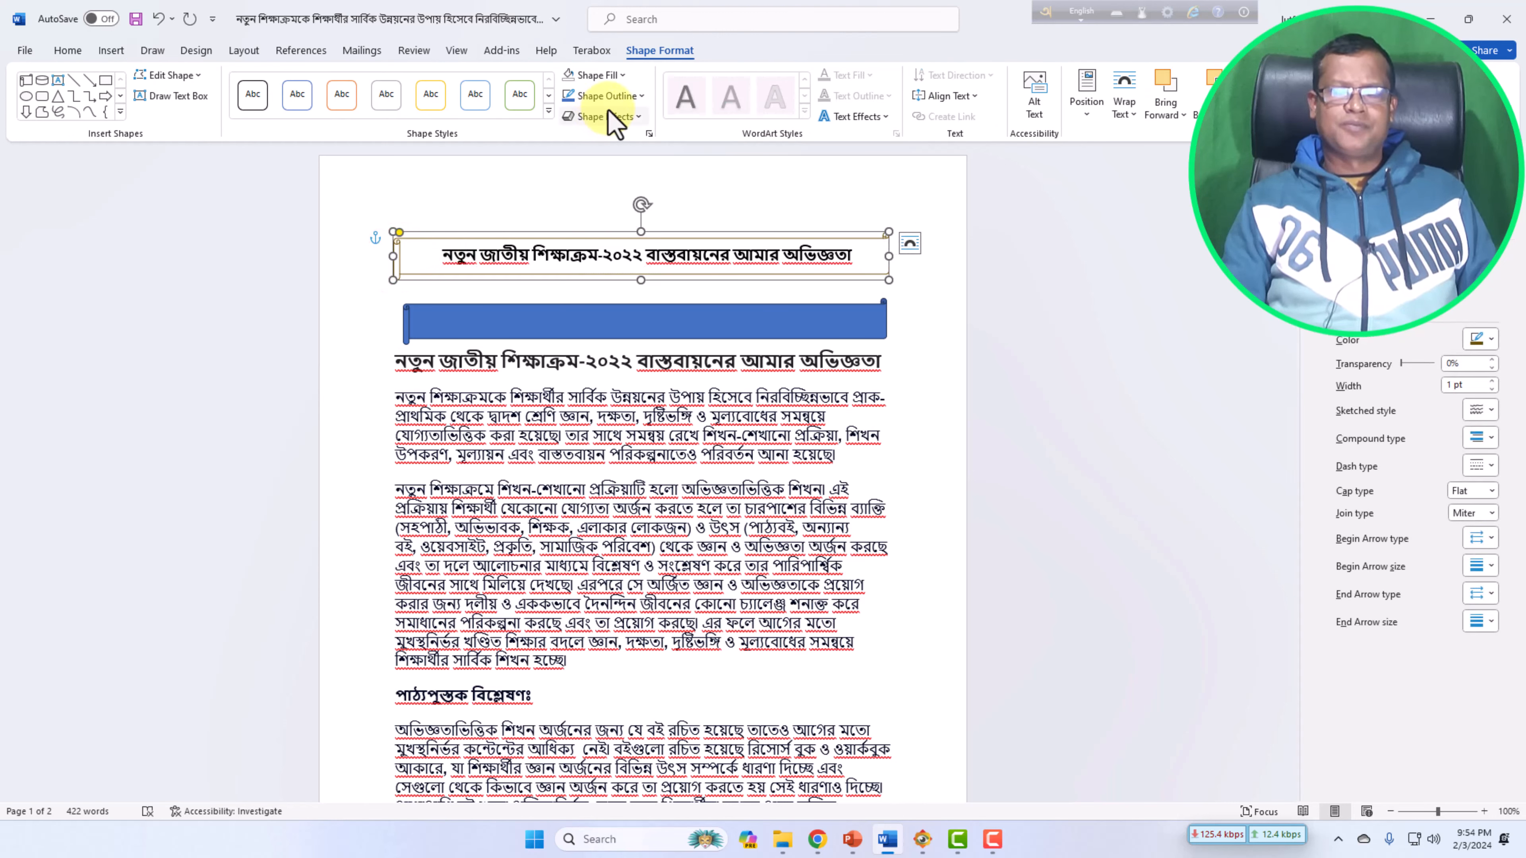
left_click(641, 99)
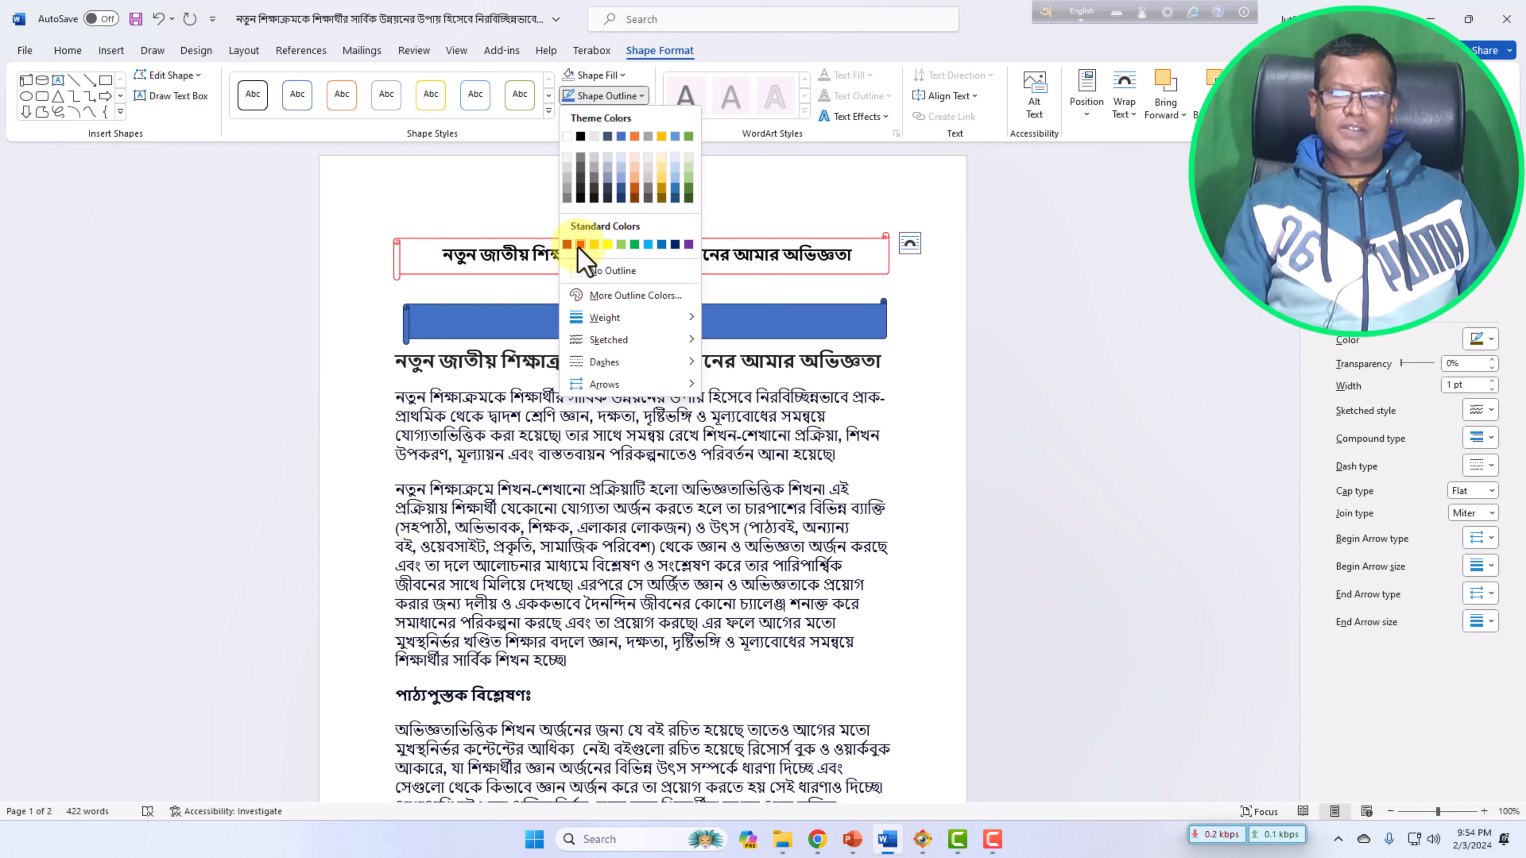
left_click(580, 137)
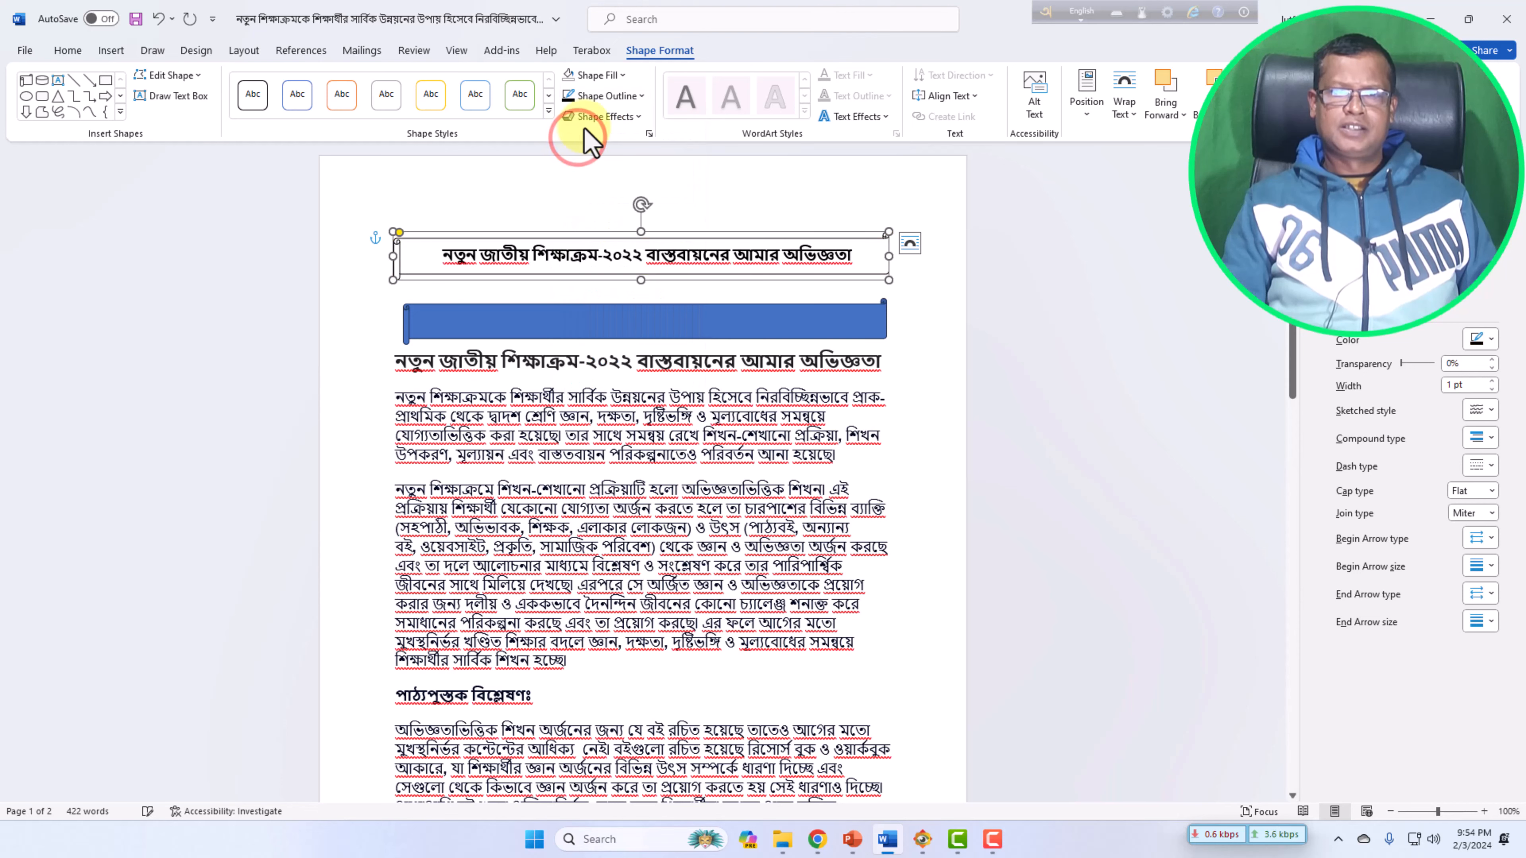
Apply an outer shadow effect to the top scroll banner.
left_click(638, 121)
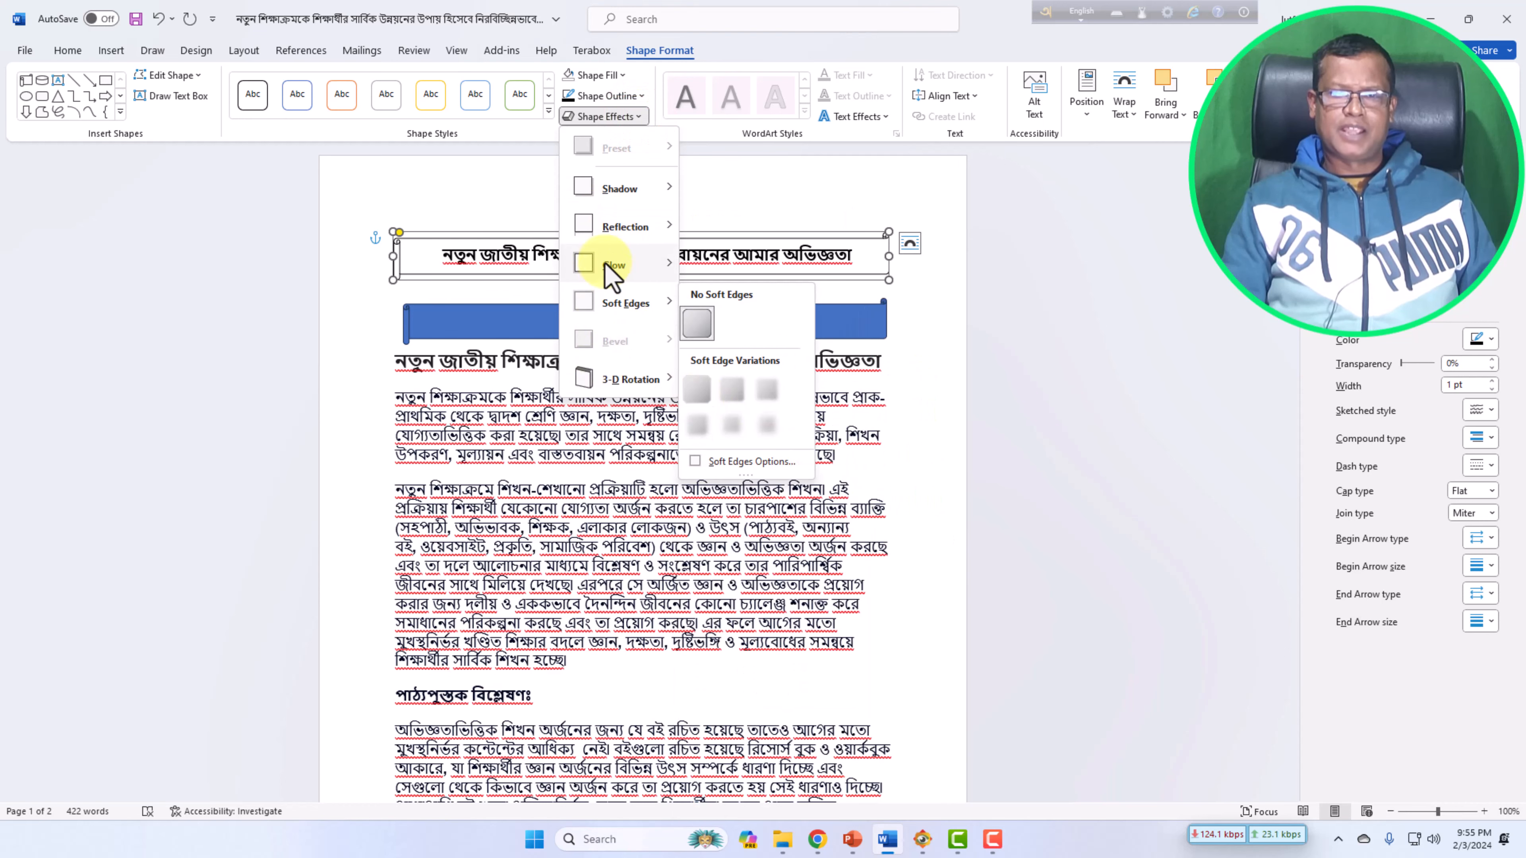
mouse_move(621, 201)
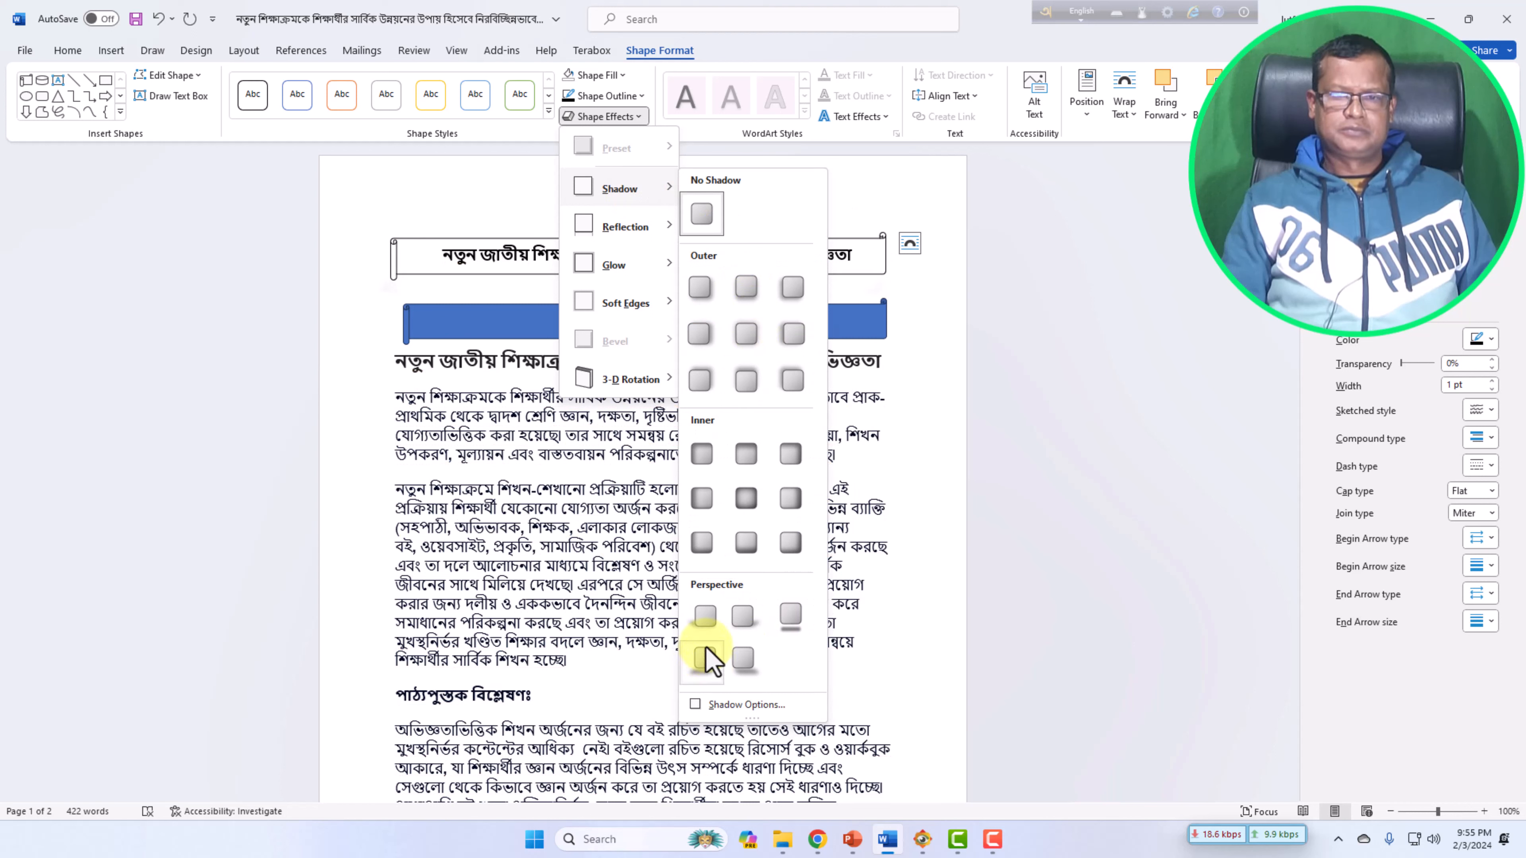
left_click(792, 292)
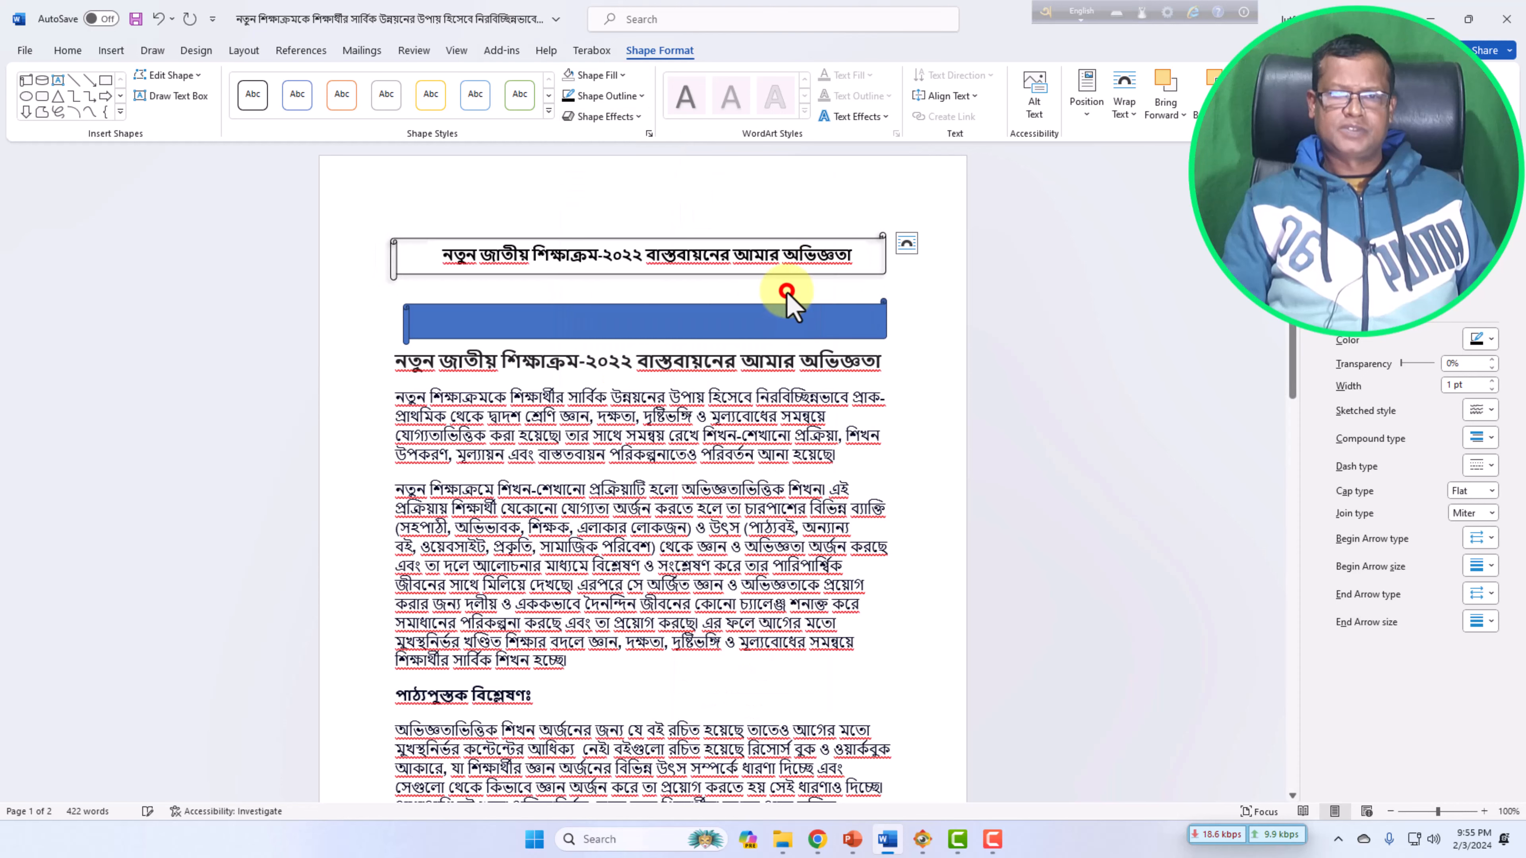
left_click(879, 188)
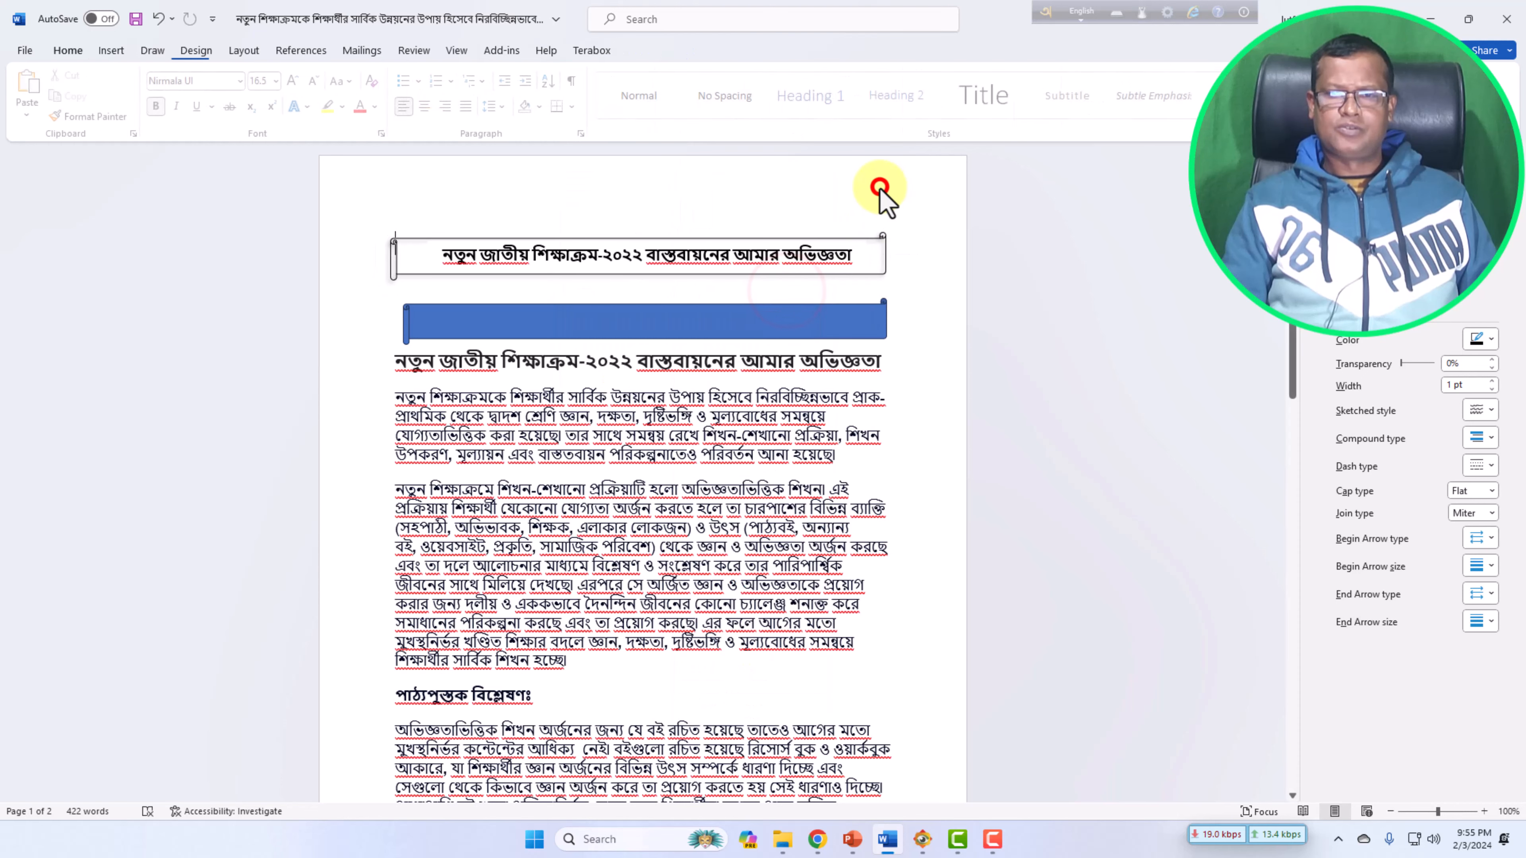
left_click(598, 198)
left_click(682, 329)
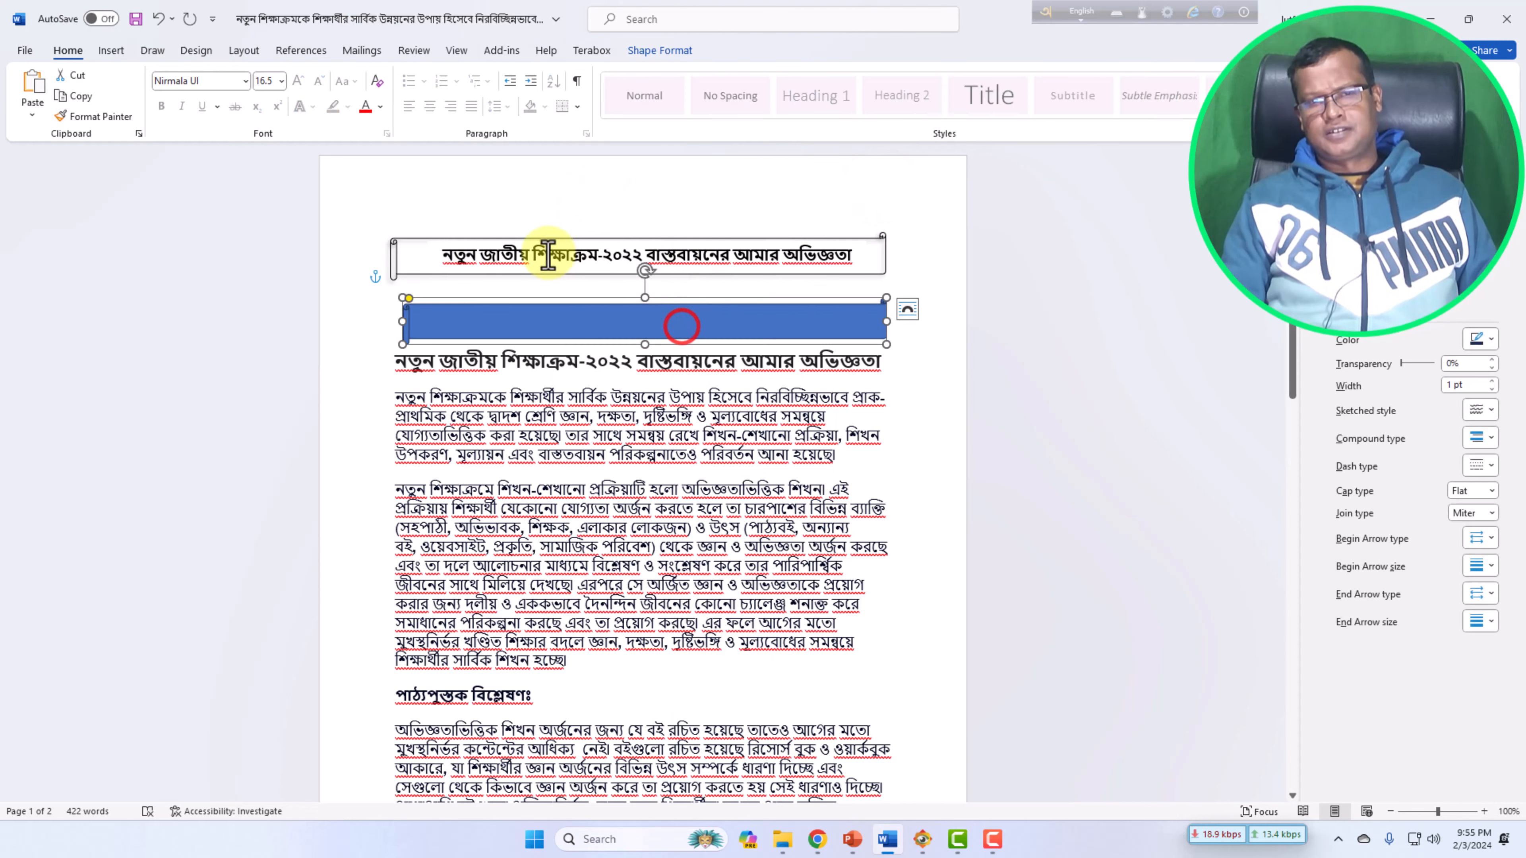
left_click(528, 209)
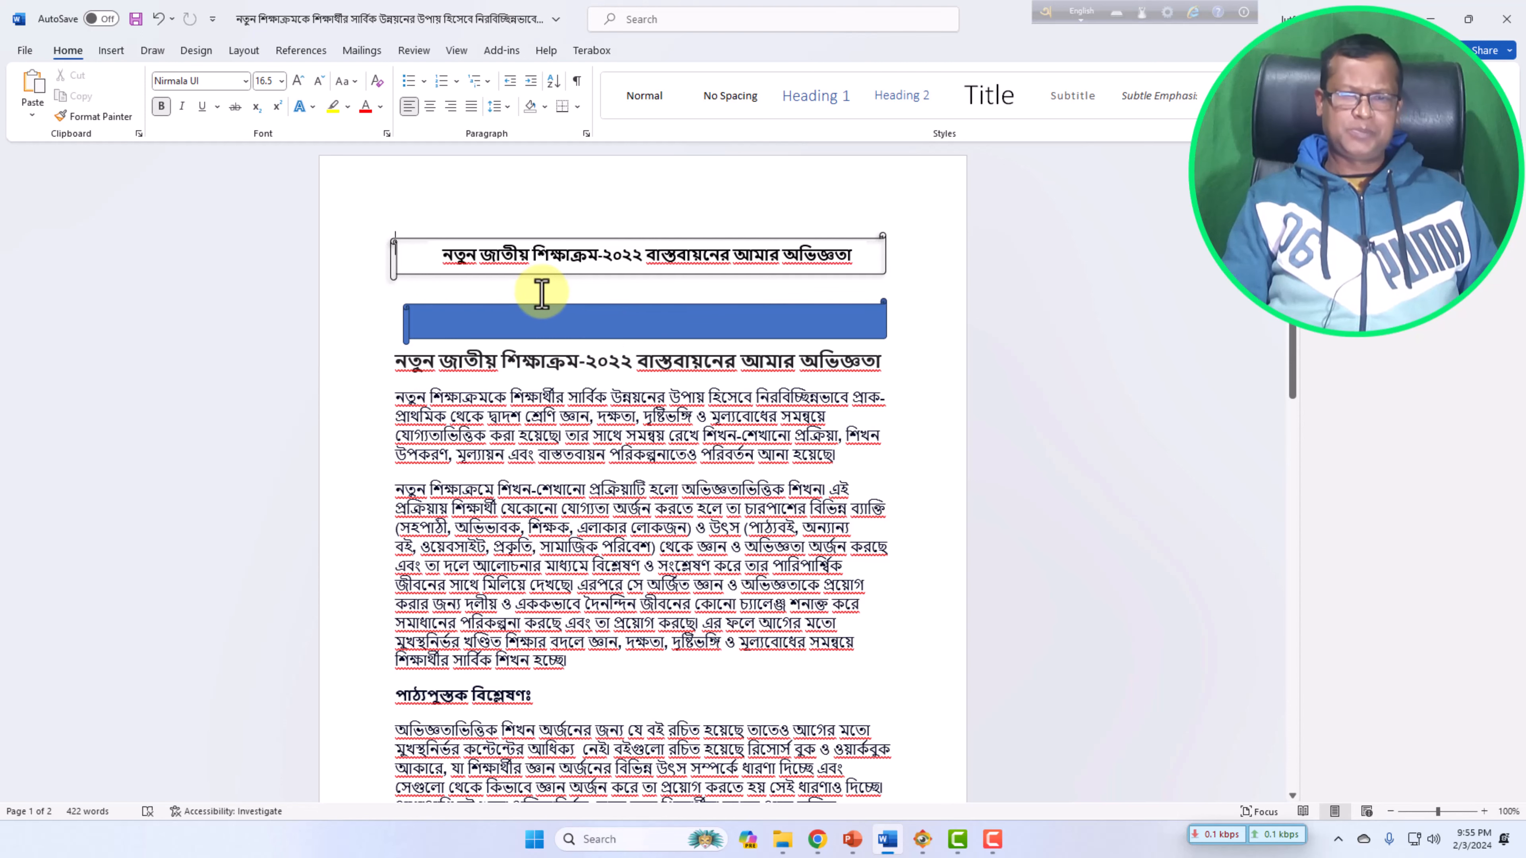
scroll(544, 297, "down", 1)
scroll(544, 298, "up", 1)
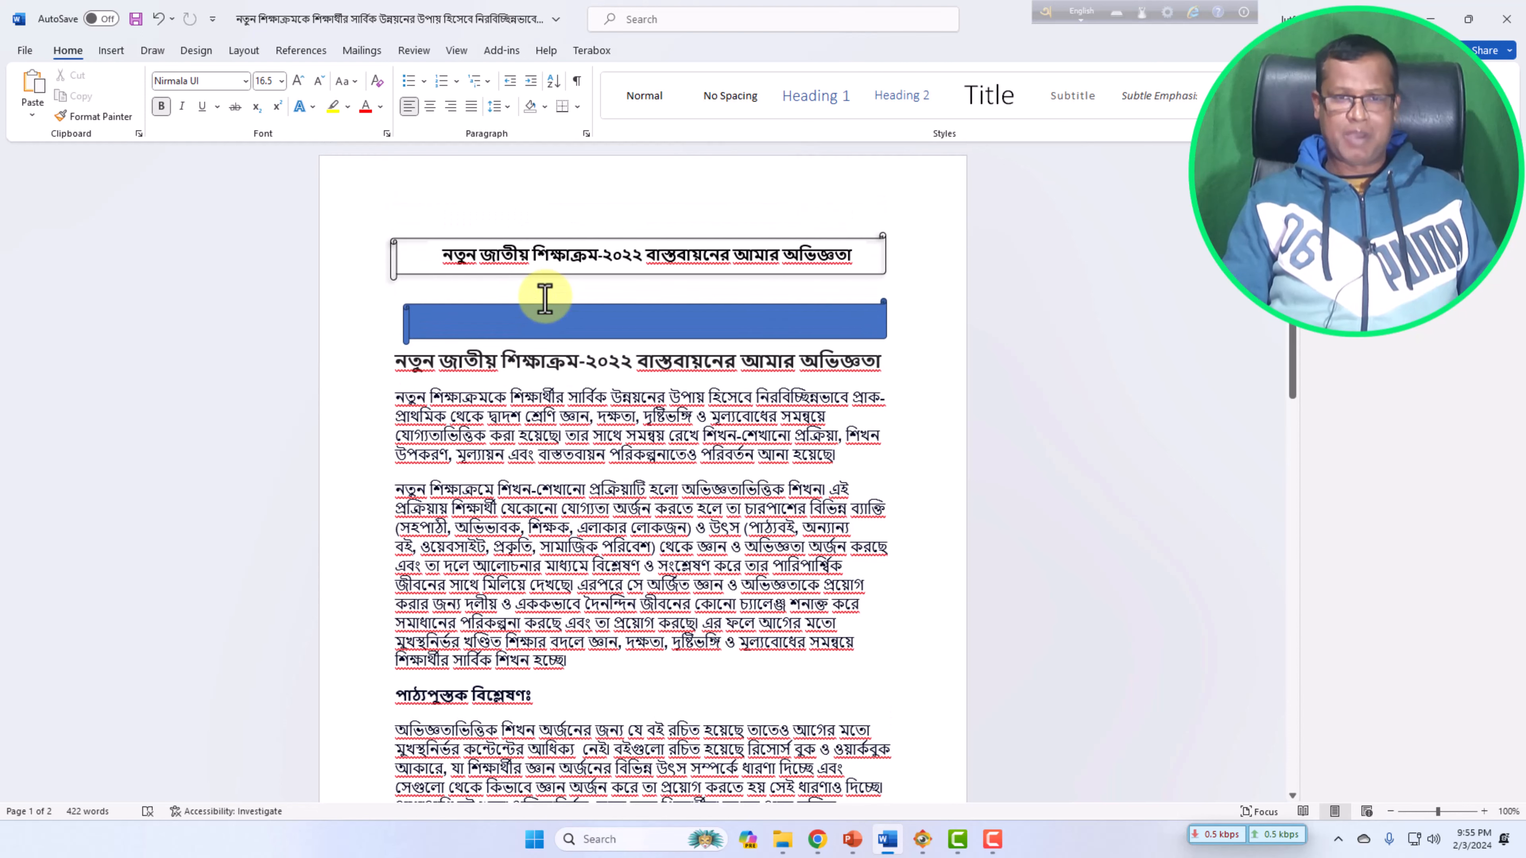
left_click(112, 50)
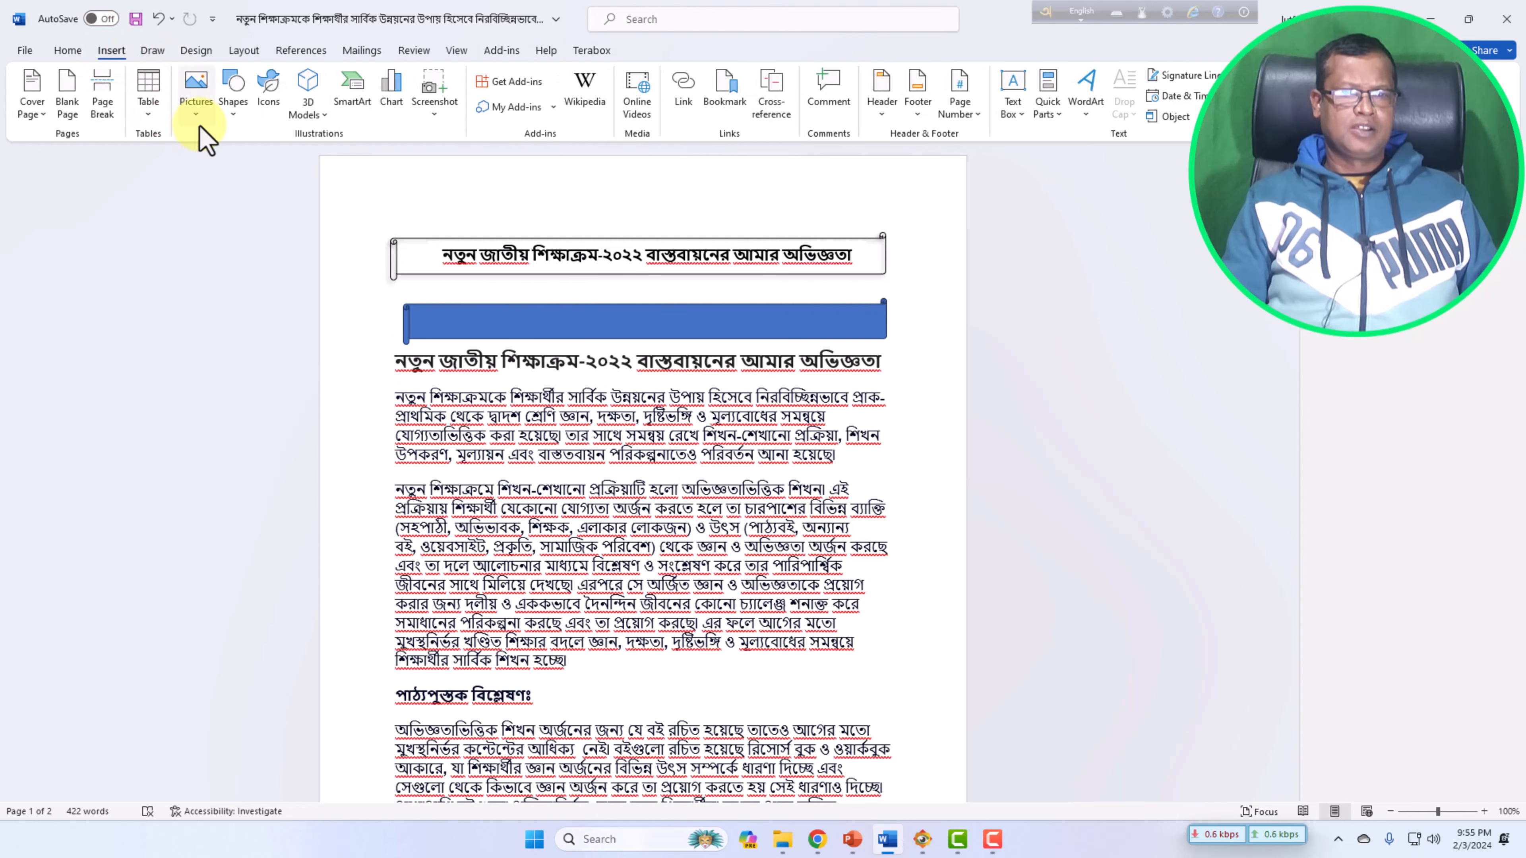
left_click(233, 113)
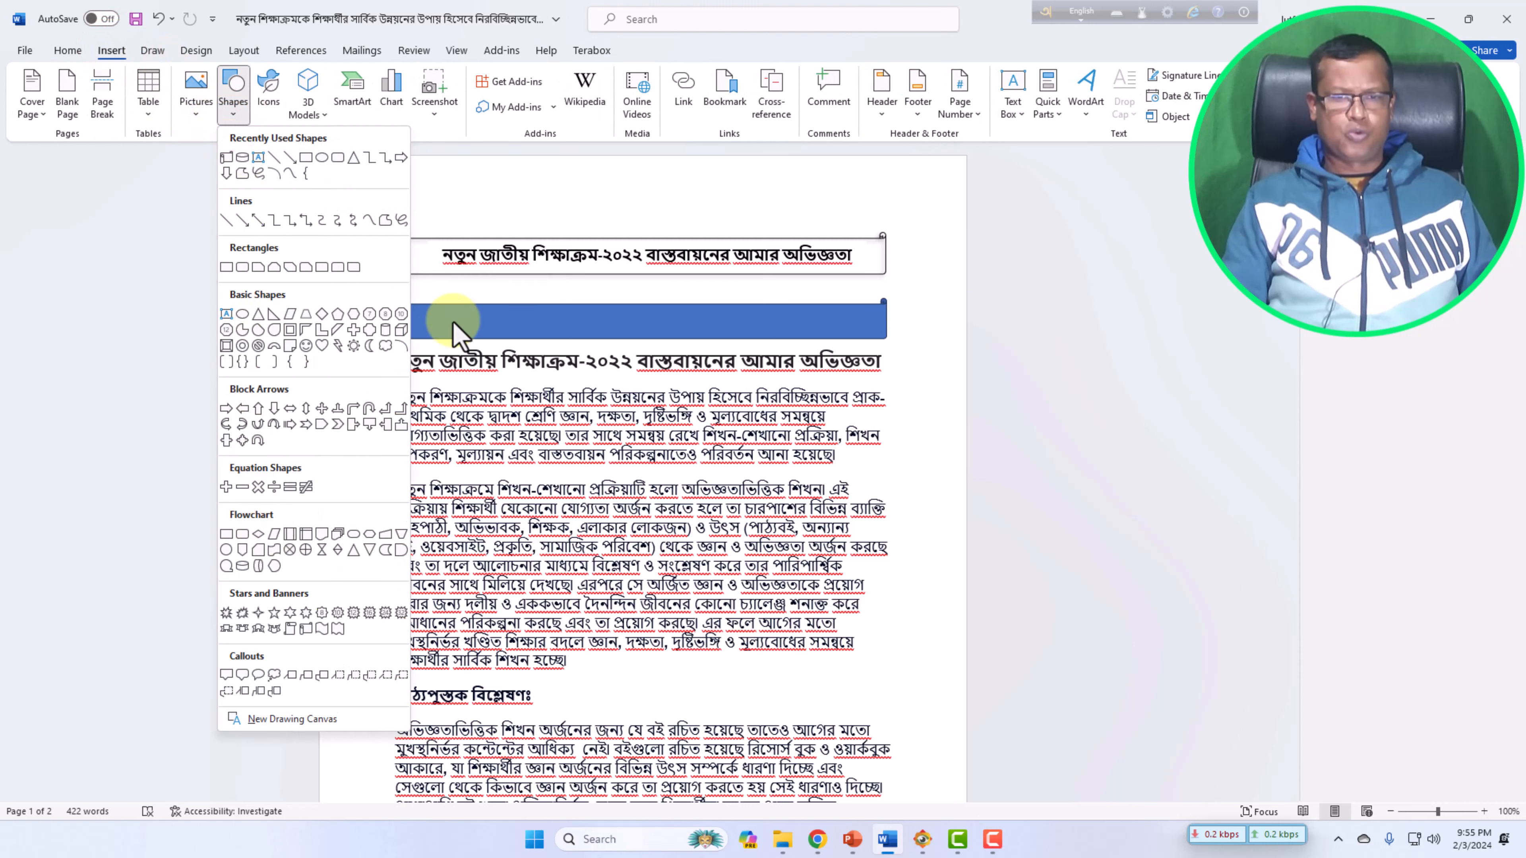
left_click(476, 289)
scroll(606, 501, "down", 2)
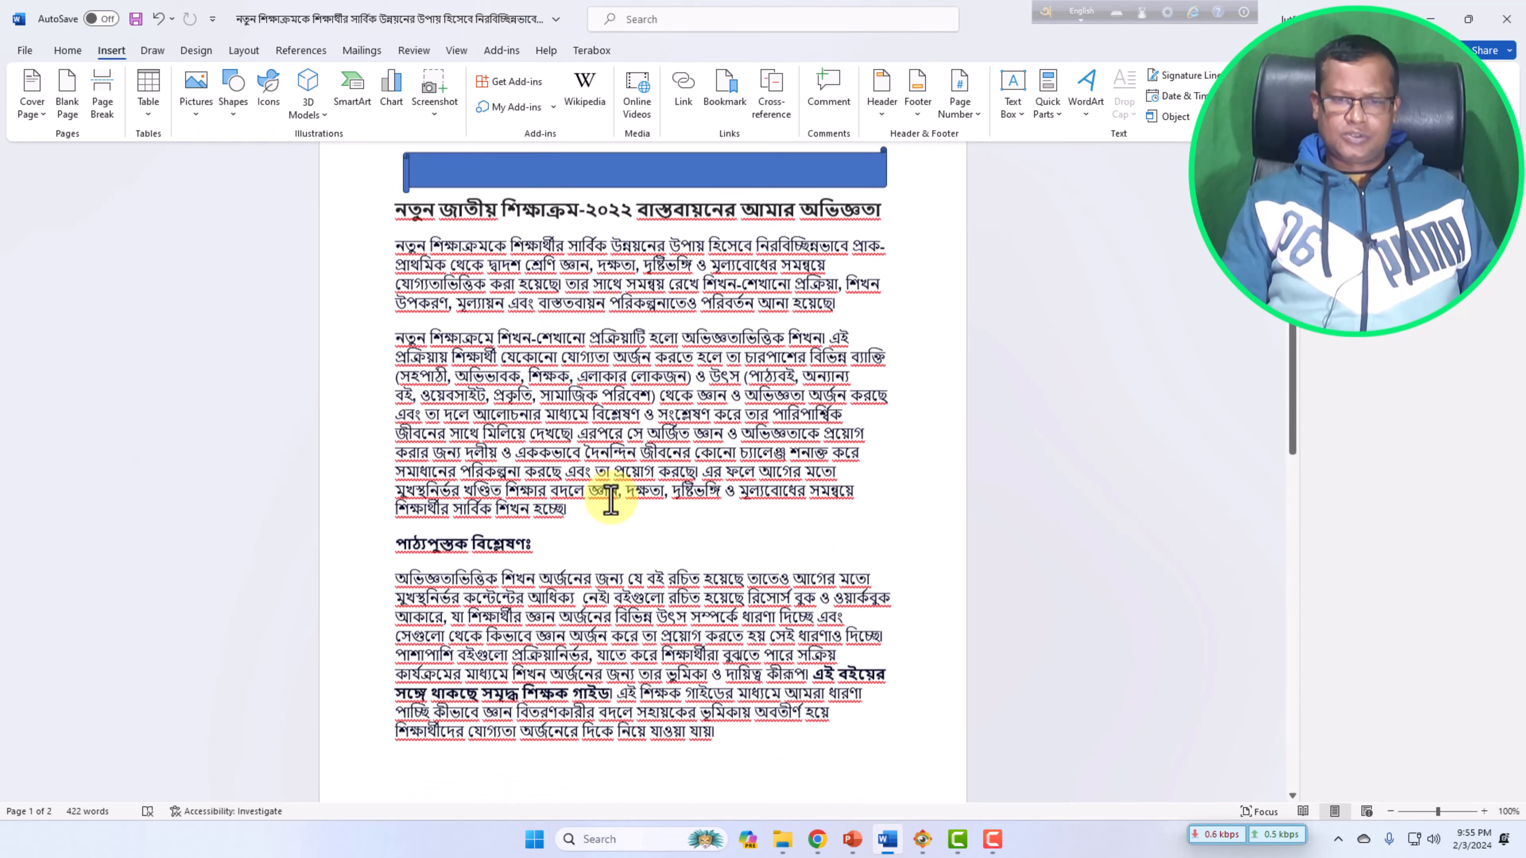
scroll(611, 500, "up", 2)
scroll(611, 500, "up", 1)
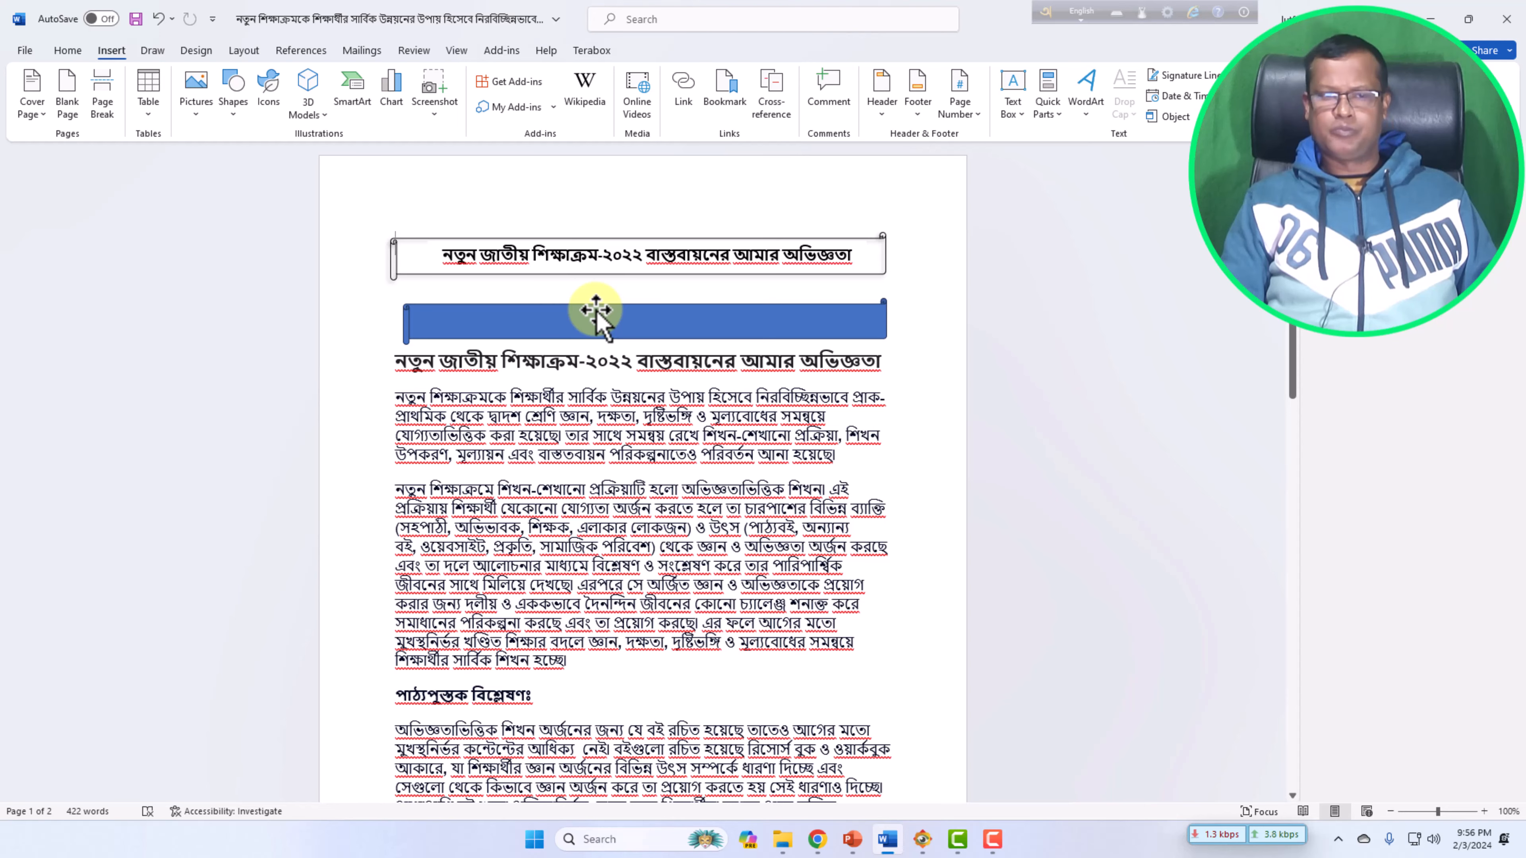
scroll(664, 457, "down", 7)
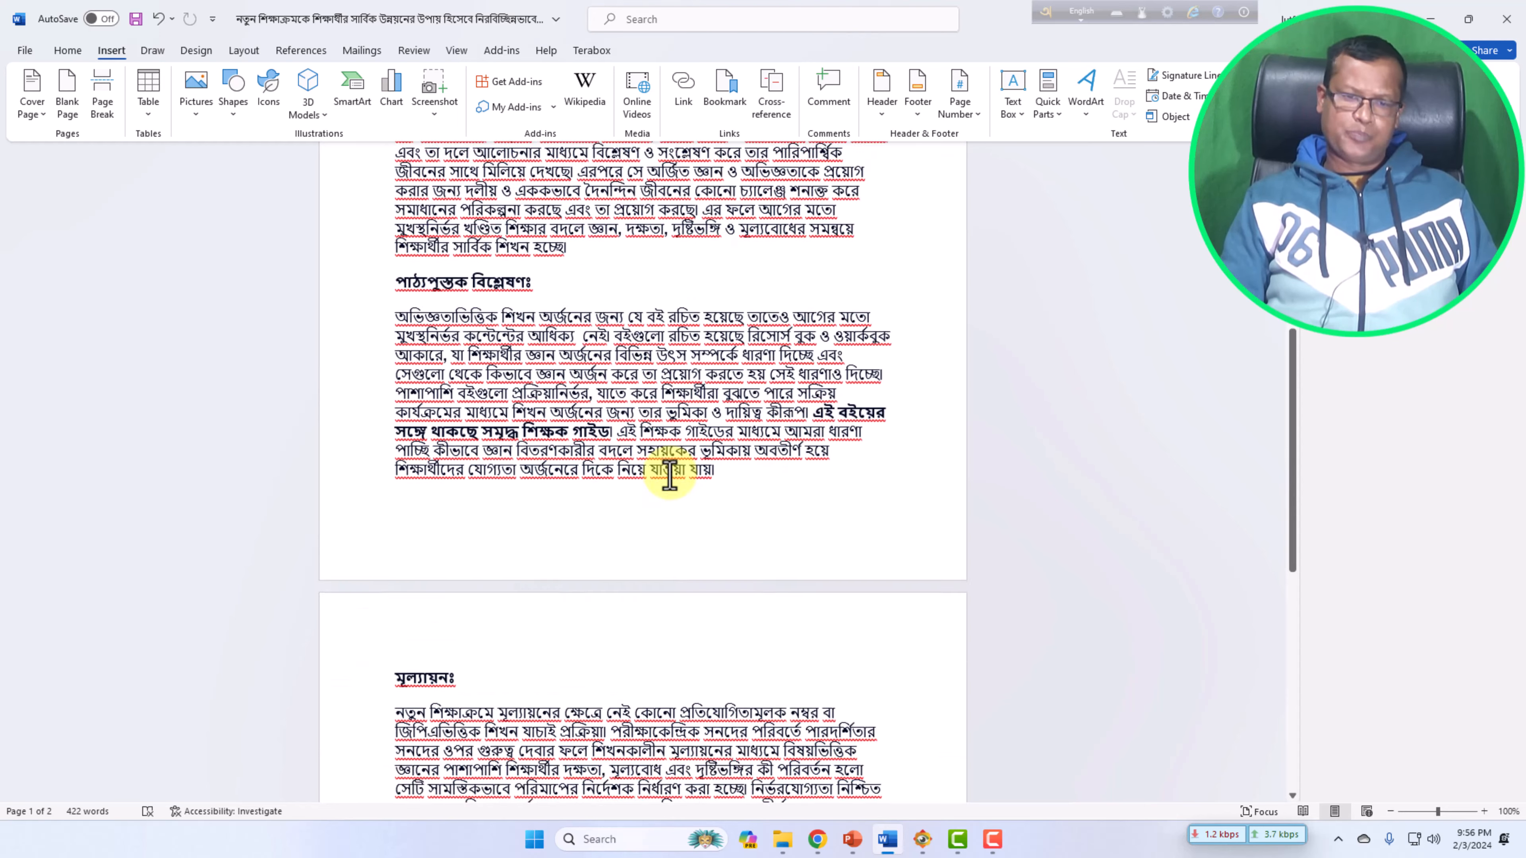
scroll(671, 474, "down", 5)
scroll(670, 475, "up", 9)
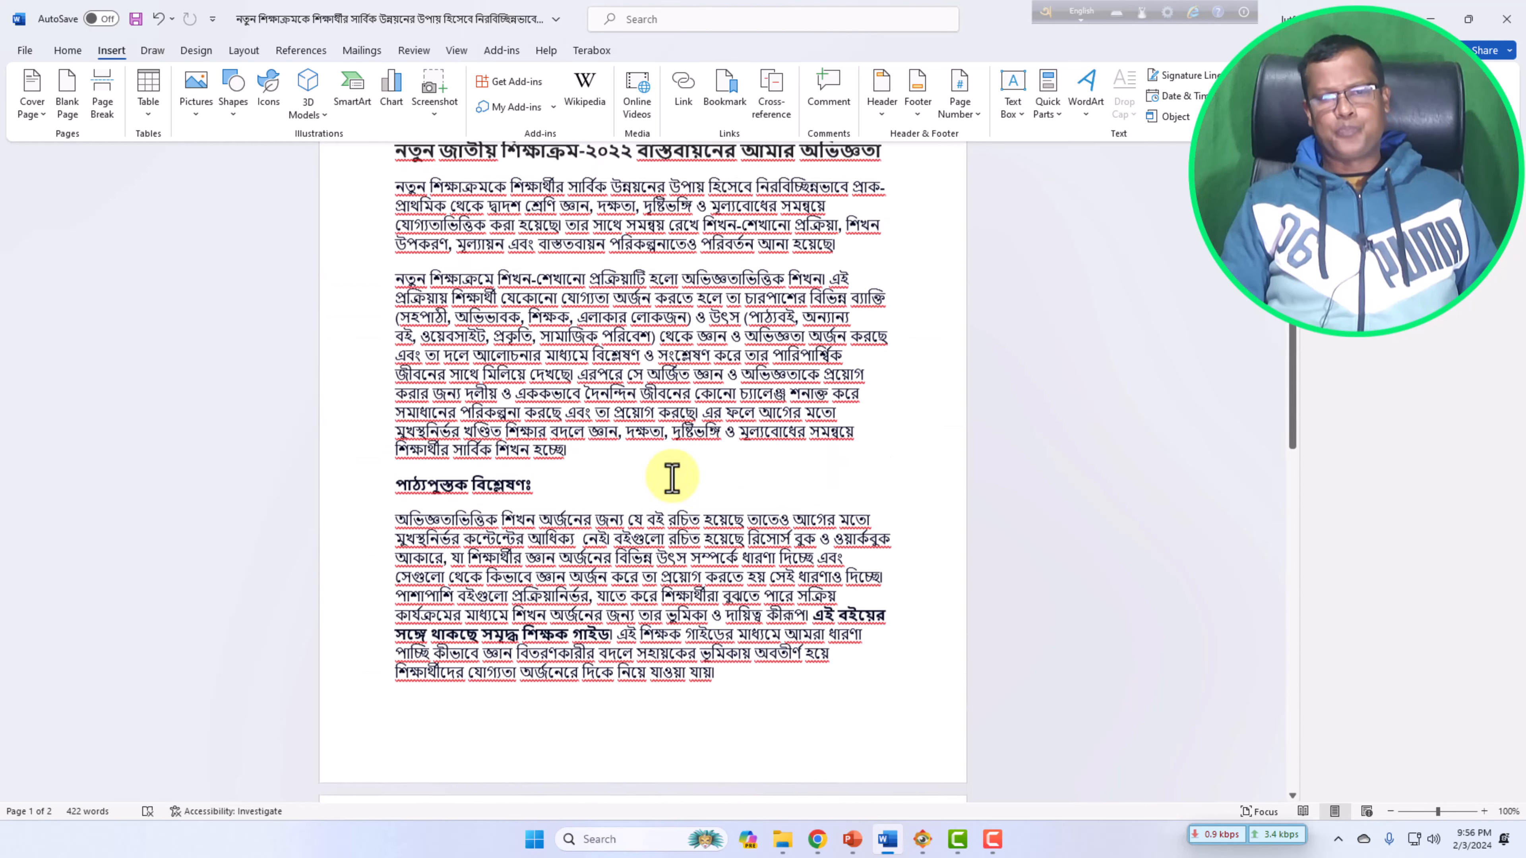
scroll(671, 477, "up", 4)
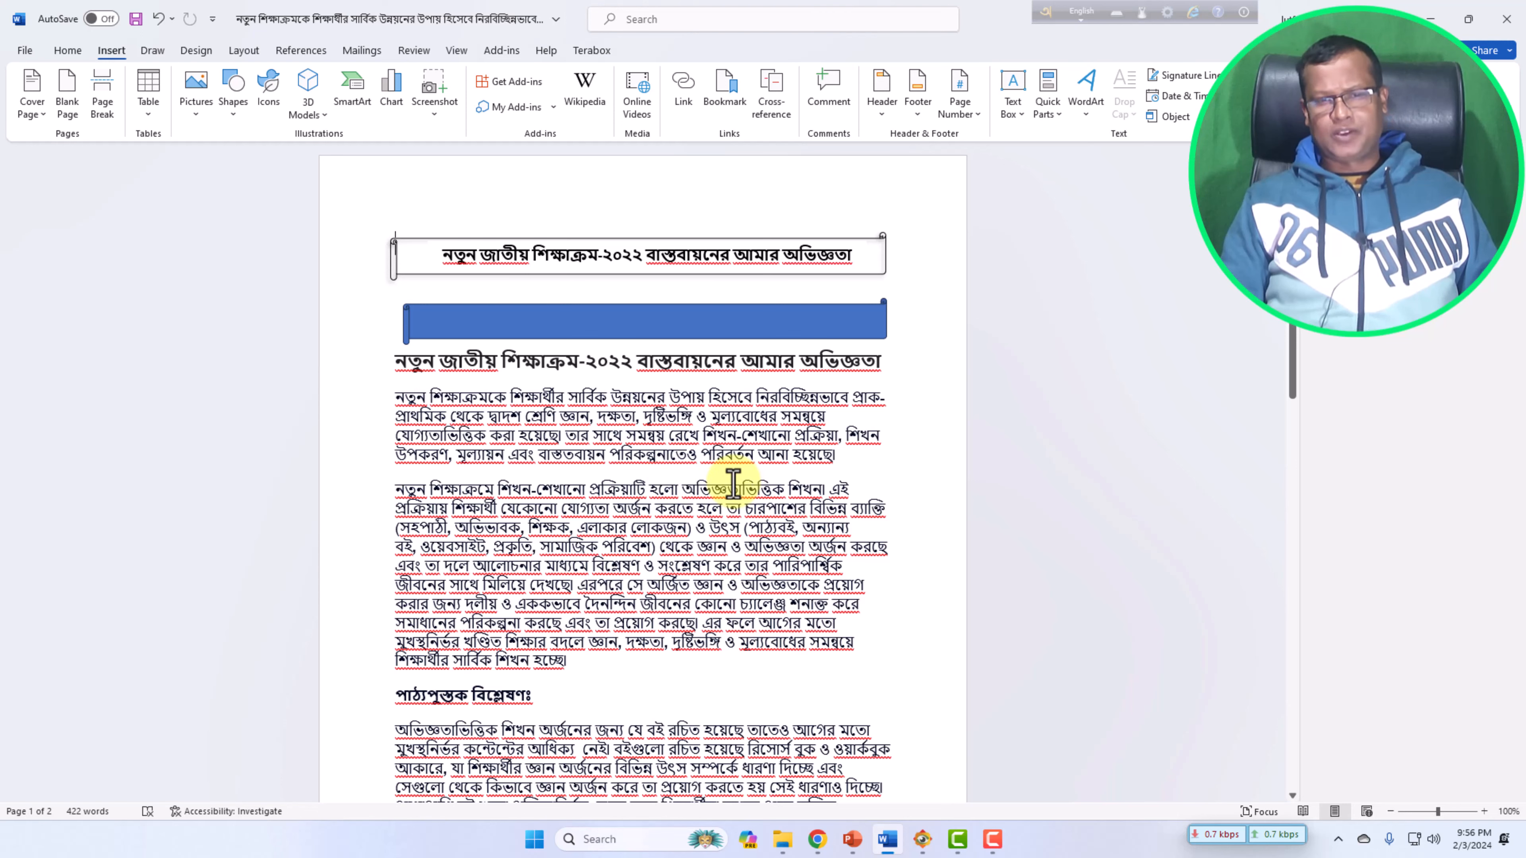
Try to delete the blue banner shape below the title.
left_click(440, 323)
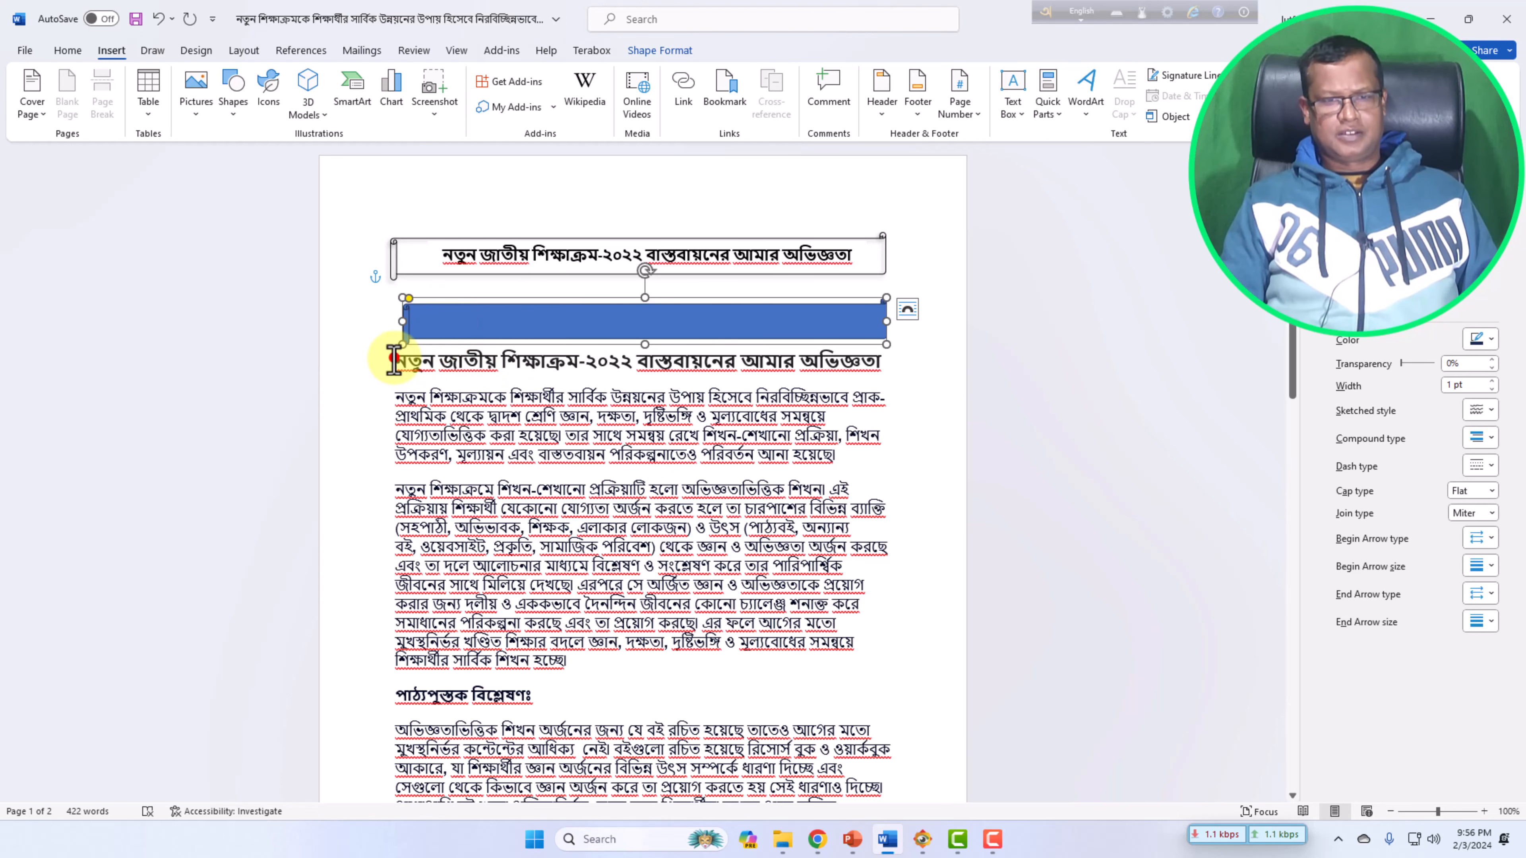
key("Delete")
scroll(742, 463, "down", 12)
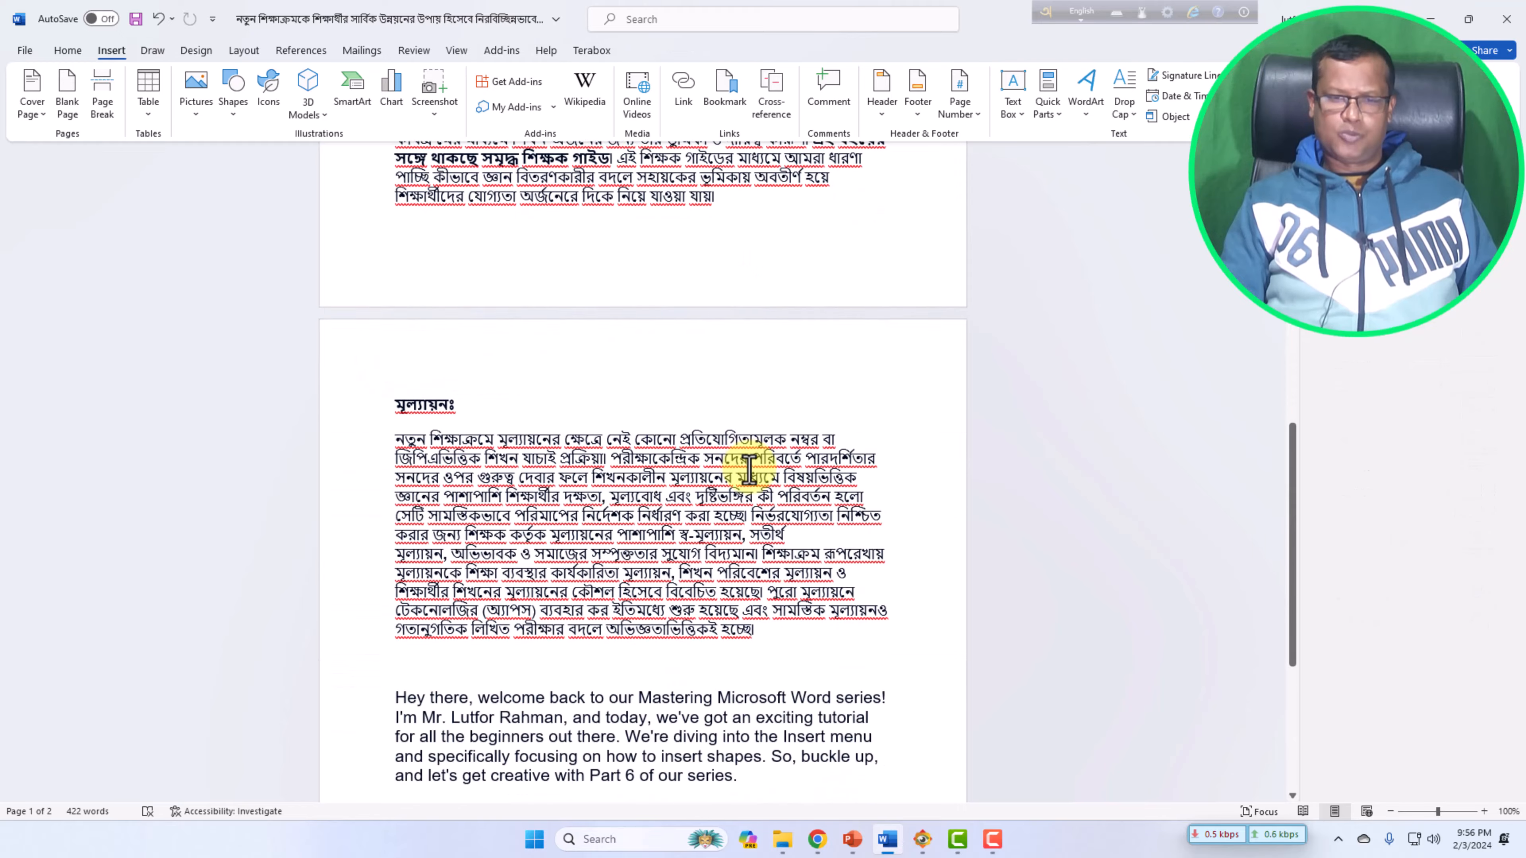
scroll(749, 466, "down", 2)
scroll(749, 465, "up", 15)
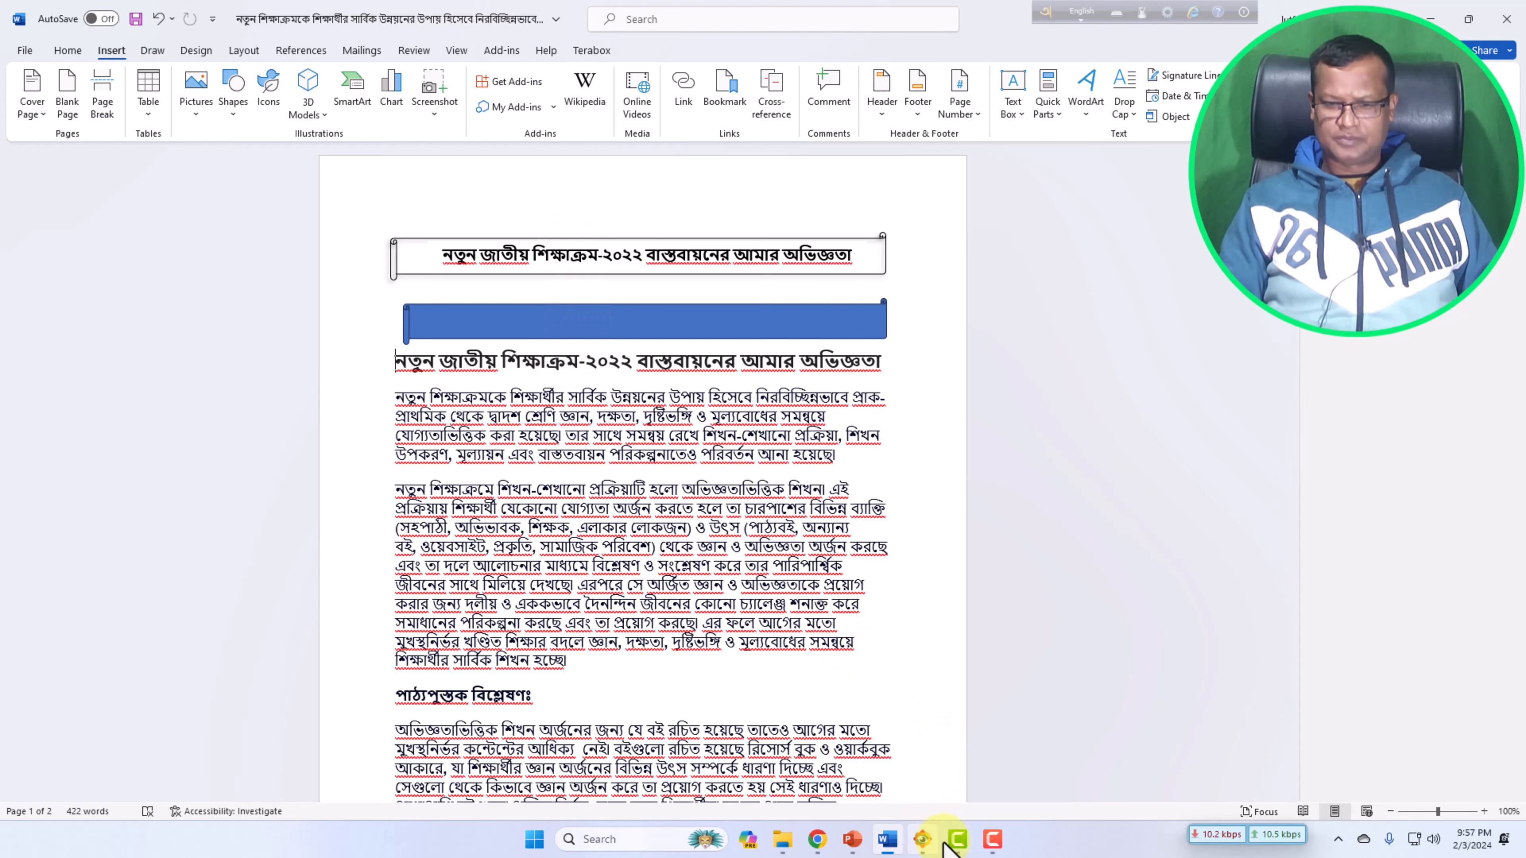
left_click(997, 848)
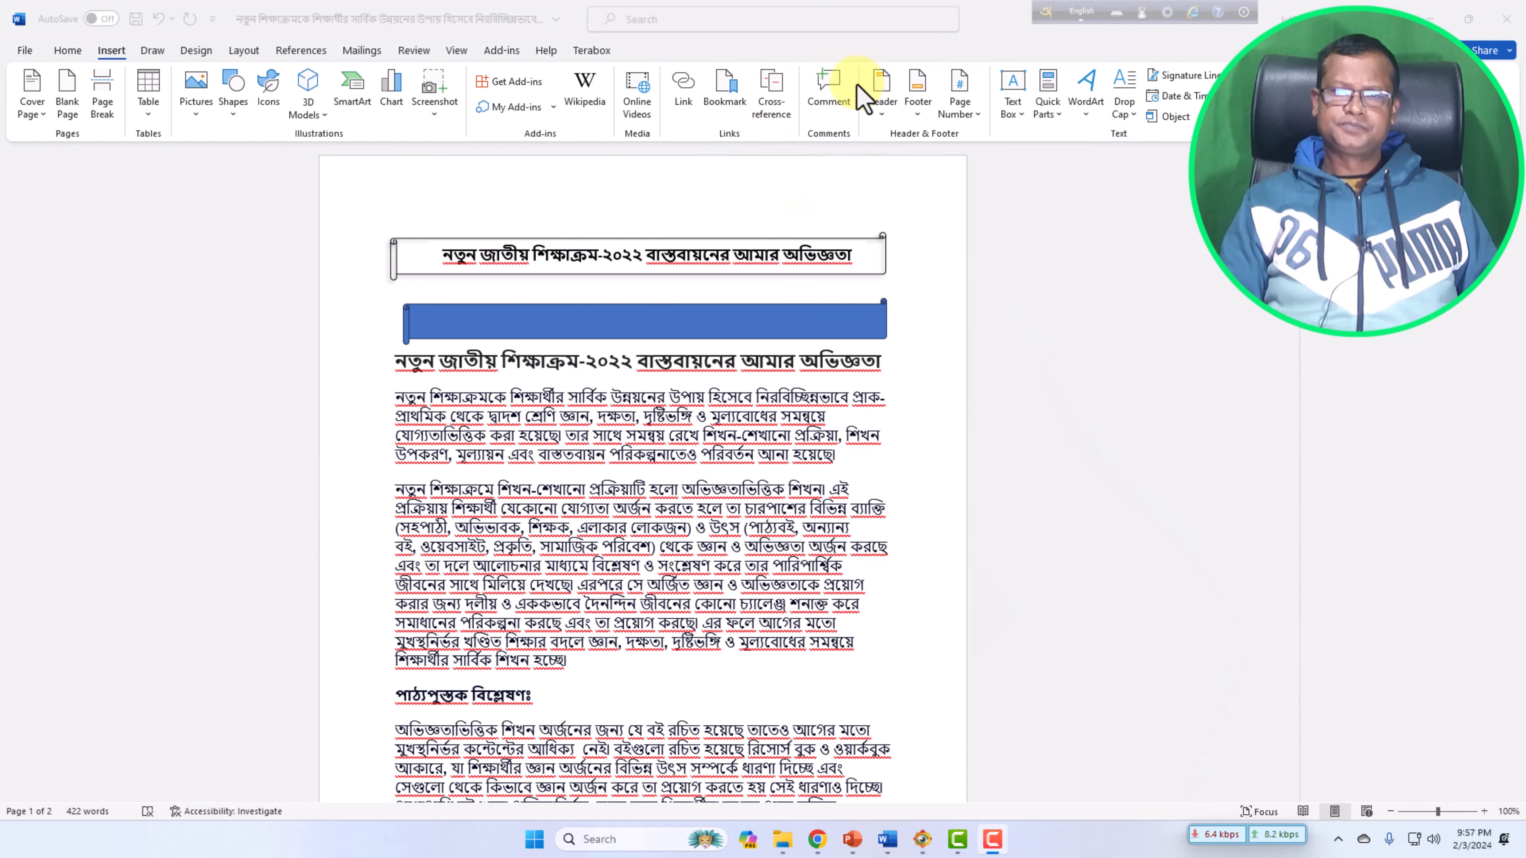